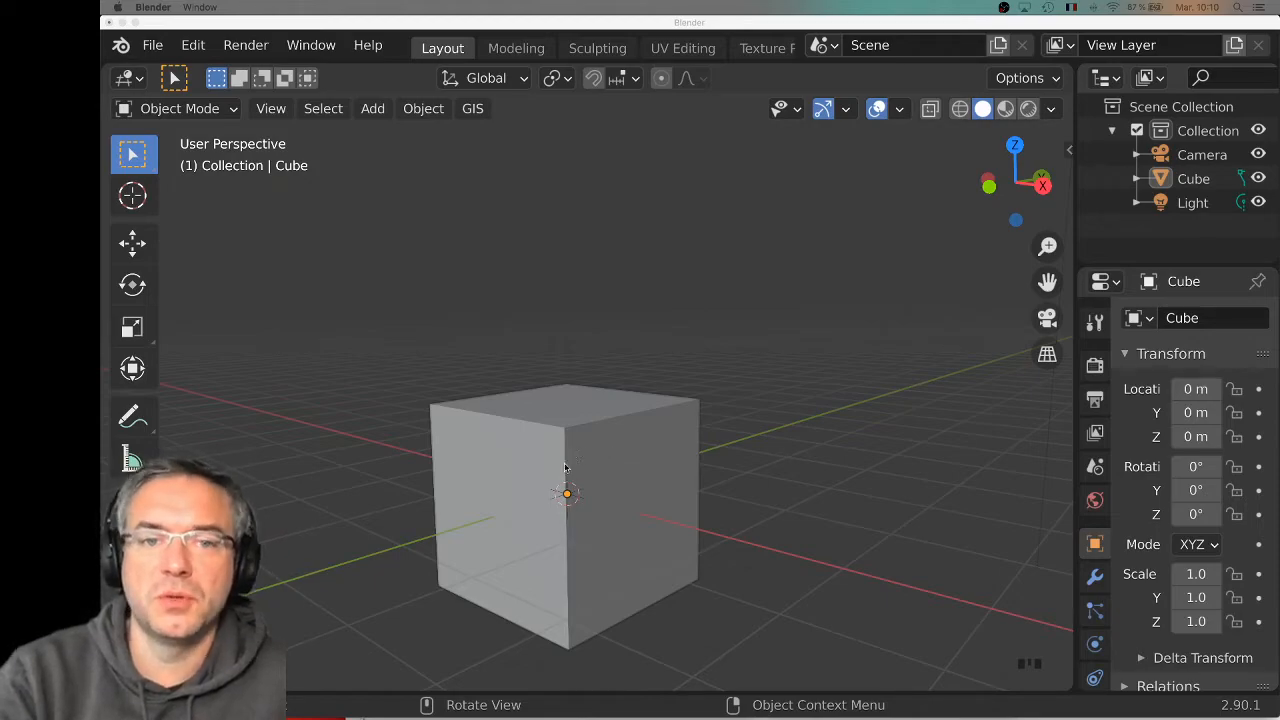
# Examine the default cube and its surrounding scene from different angles and distances
pyautogui.moveTo(700, 415); pyautogui.dragTo(655, 448, button='middle')
pyautogui.scroll(-2, 668, 451)
pyautogui.scroll(-4, 667, 452)
pyautogui.scroll(4, 667, 452)
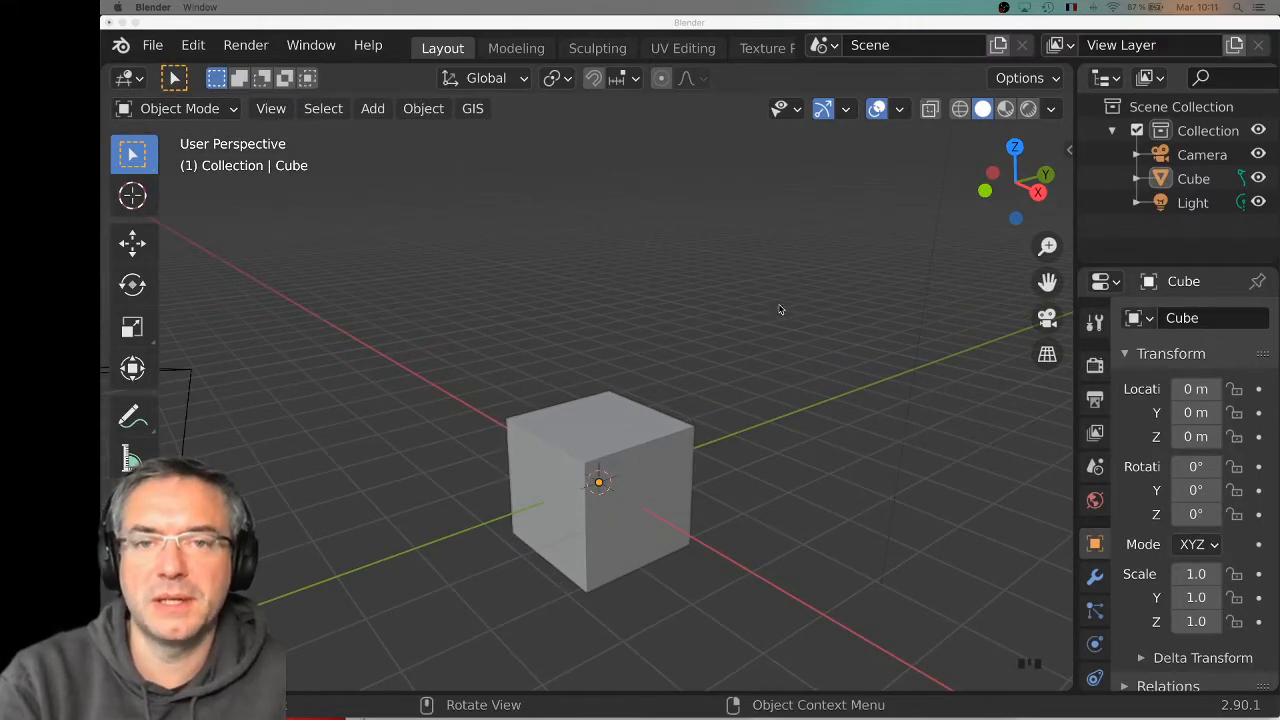
pyautogui.moveTo(803, 403); pyautogui.dragTo(744, 389, button='middle')
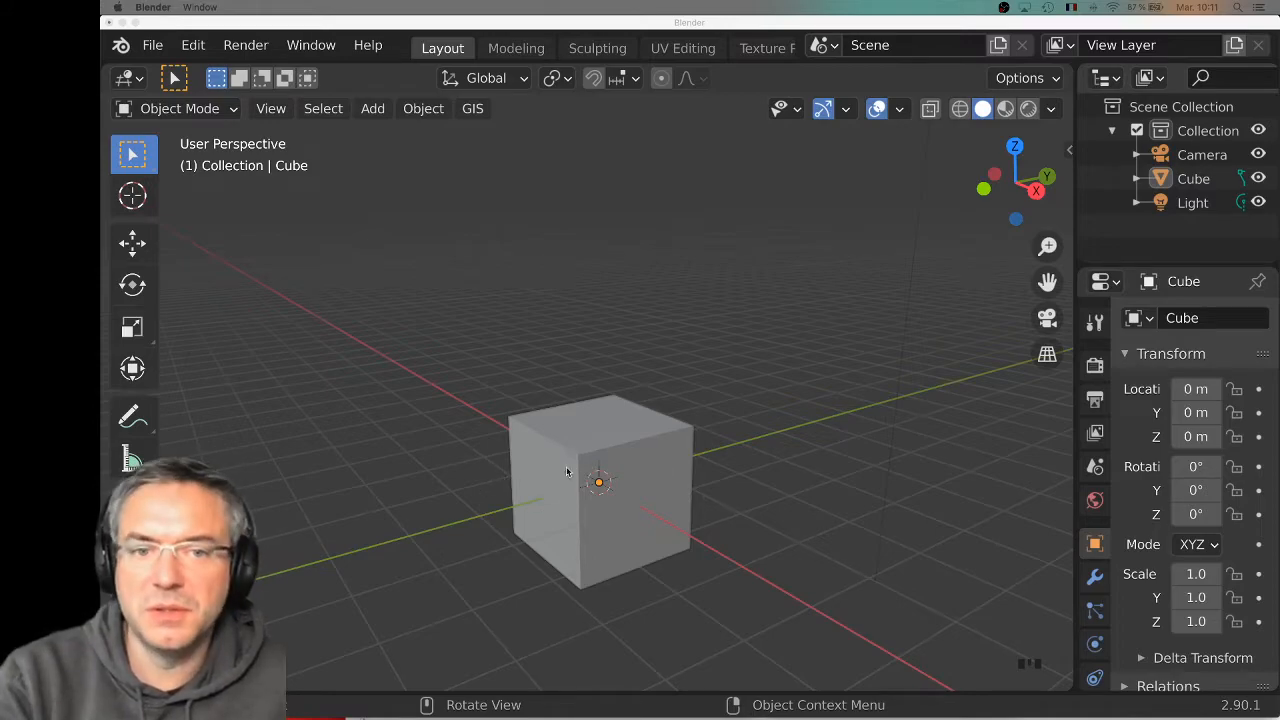
pyautogui.moveTo(574, 466); pyautogui.dragTo(506, 443, button='middle')
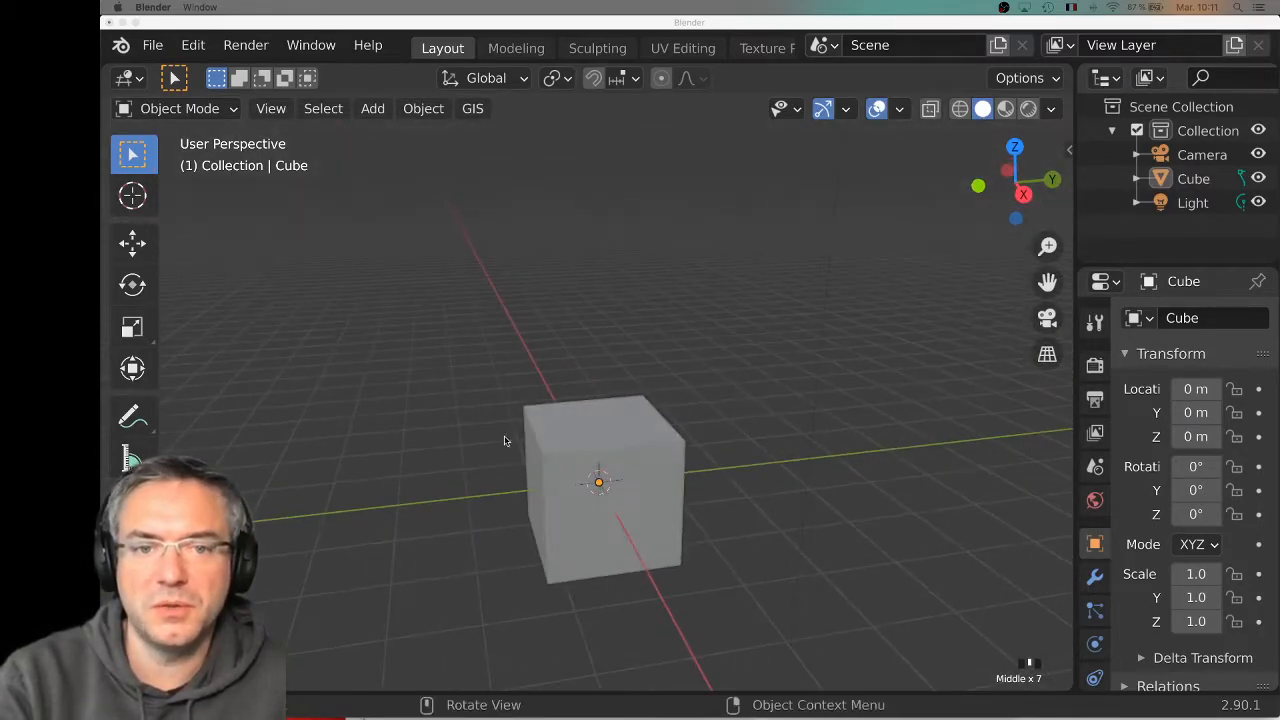
pyautogui.click(591, 457)
pyautogui.keyDown('shift'); pyautogui.moveTo(591, 457); pyautogui.dragTo(526, 466, button='middle'); pyautogui.keyUp('shift')
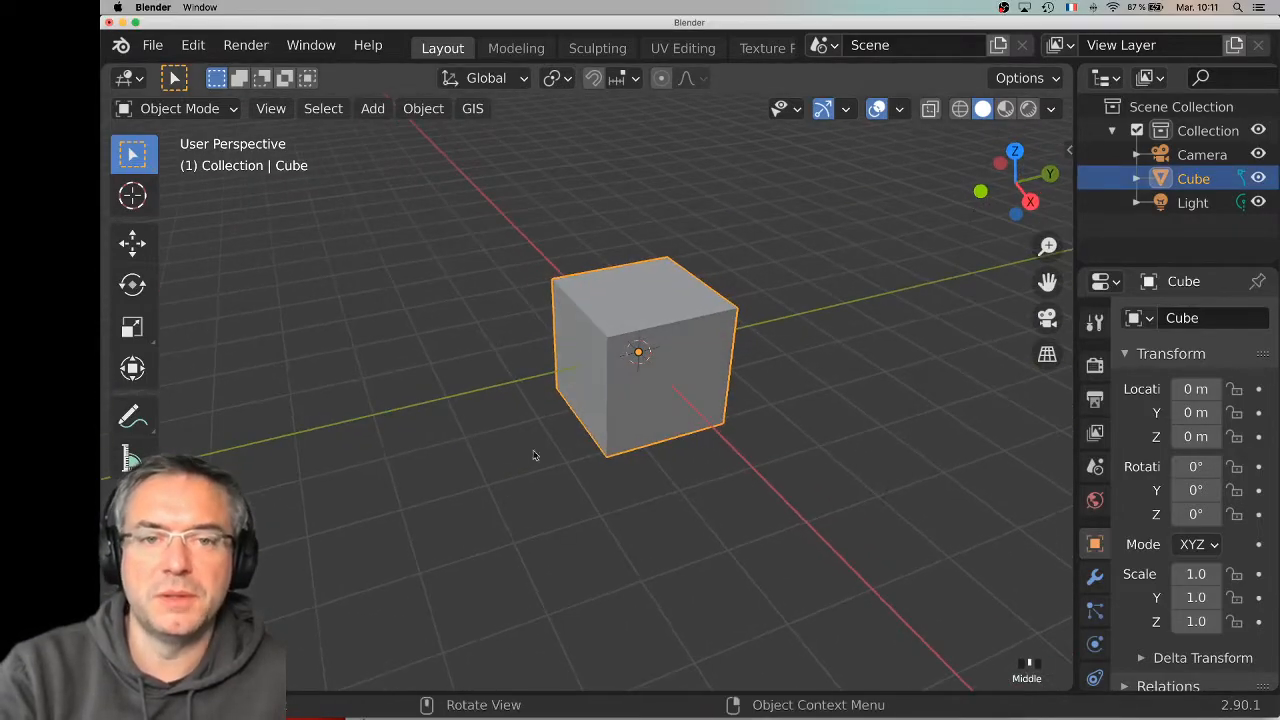
pyautogui.scroll(-4, 531, 393)
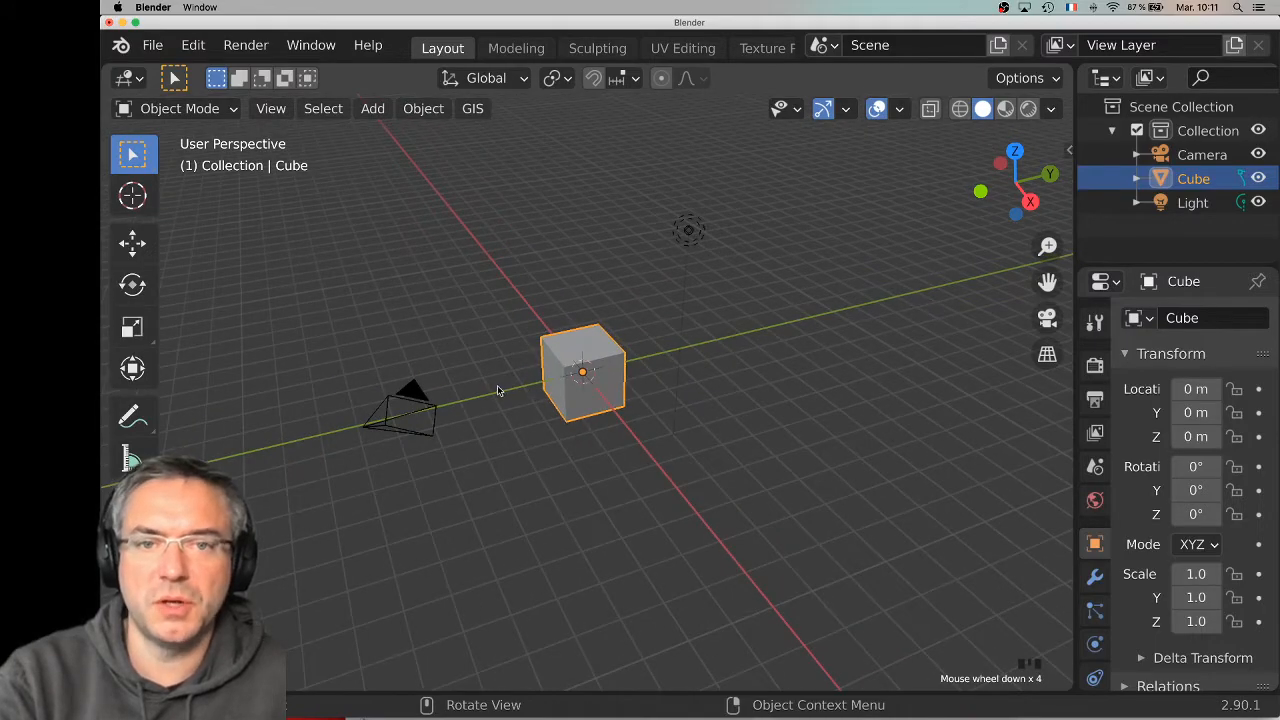
# Delete all the default scene objects: the camera, the cube and the light
pyautogui.press('a')
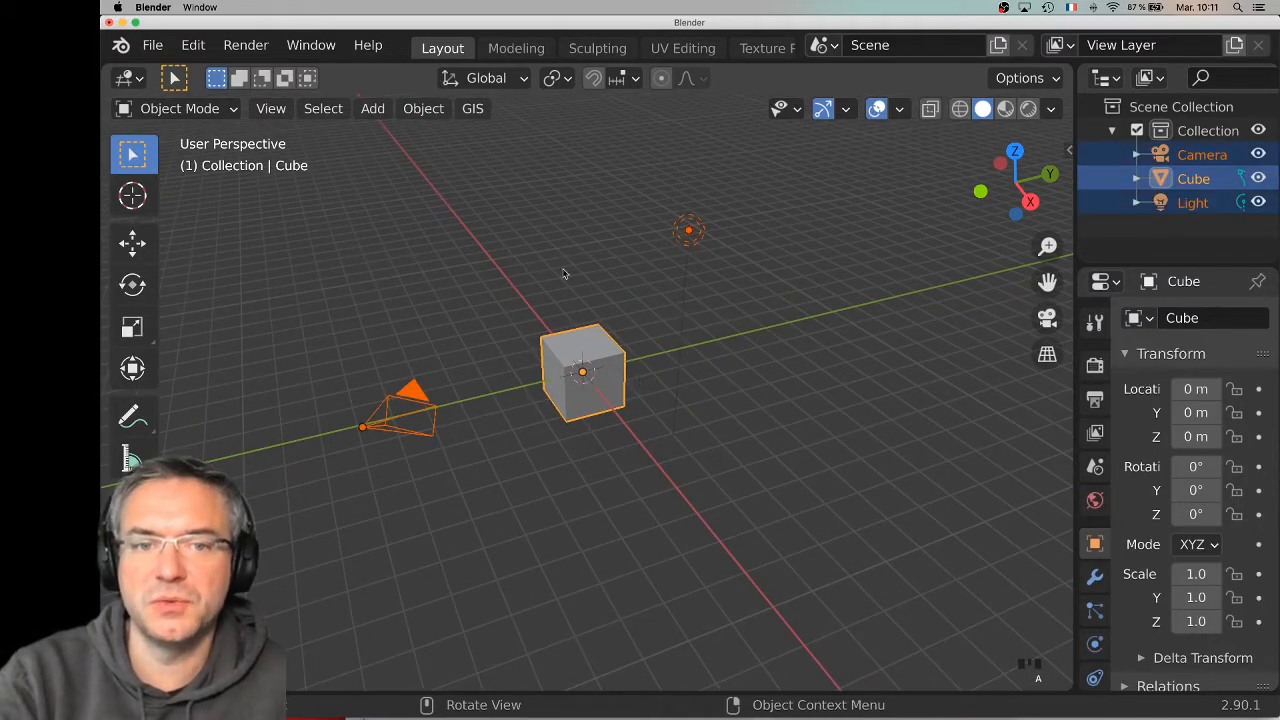
pyautogui.press('x')
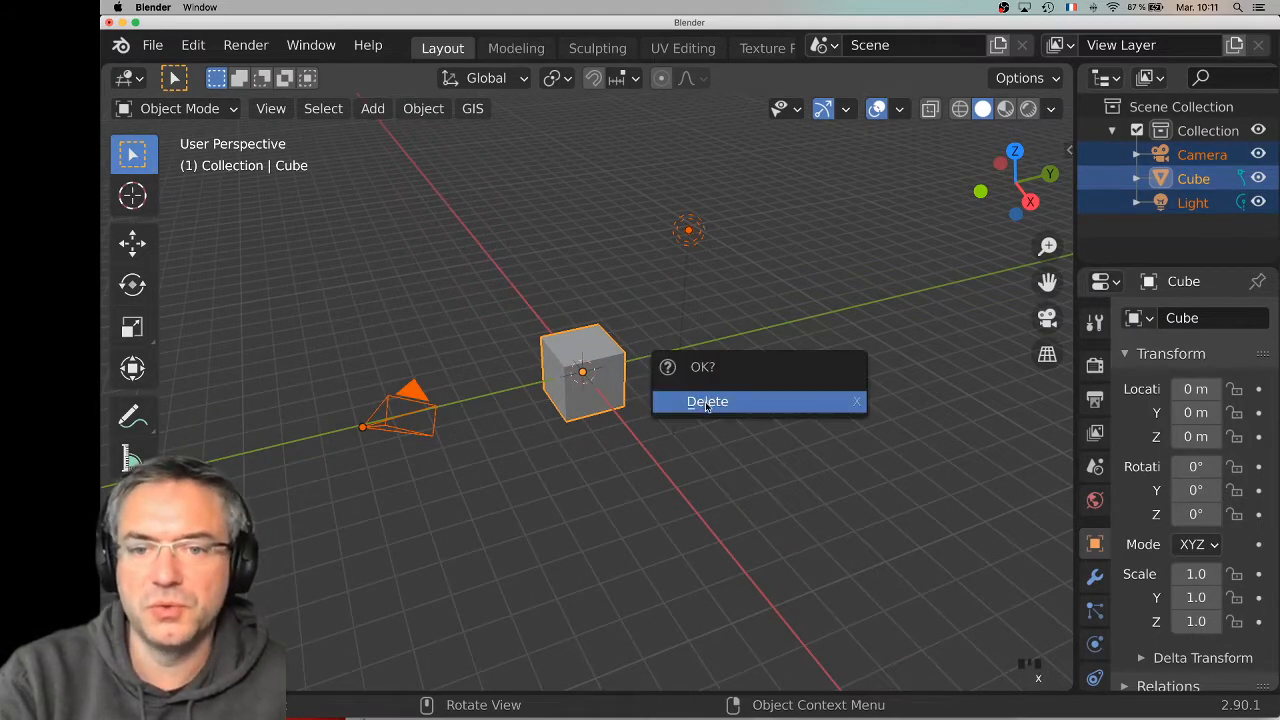
pyautogui.click(705, 400)
pyautogui.scroll(2, 536, 314)
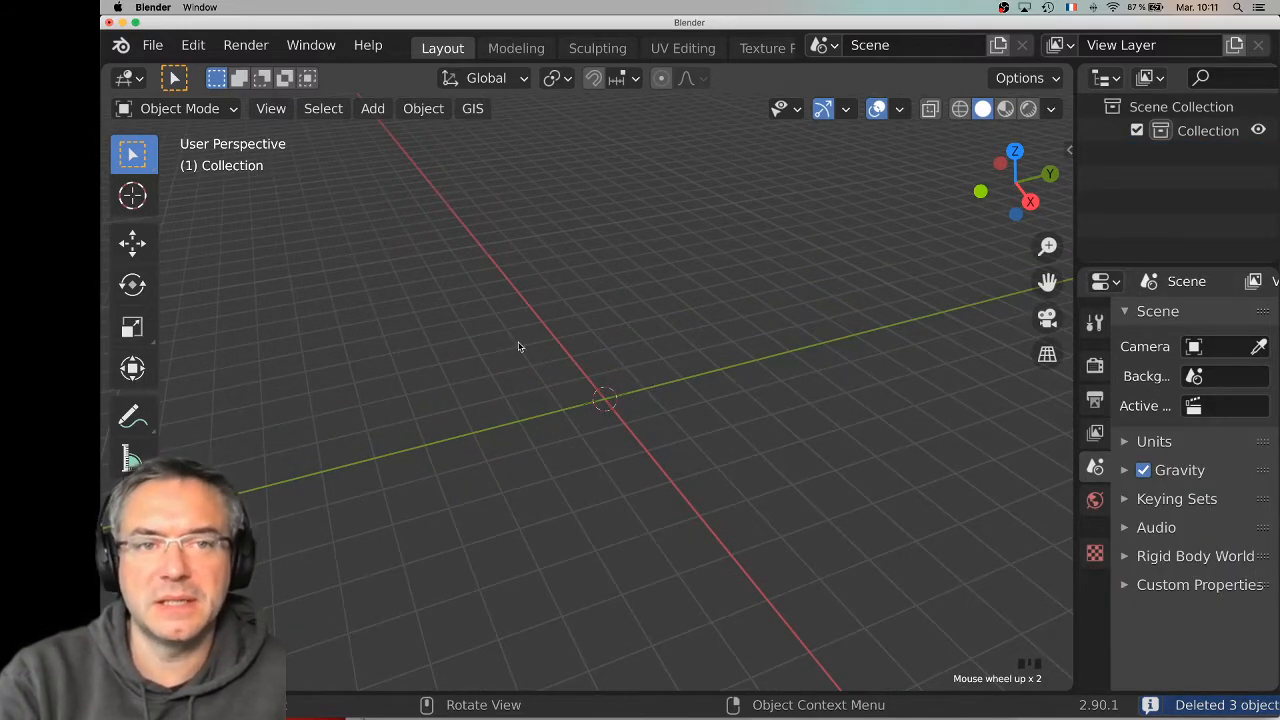
pyautogui.click(323, 110)
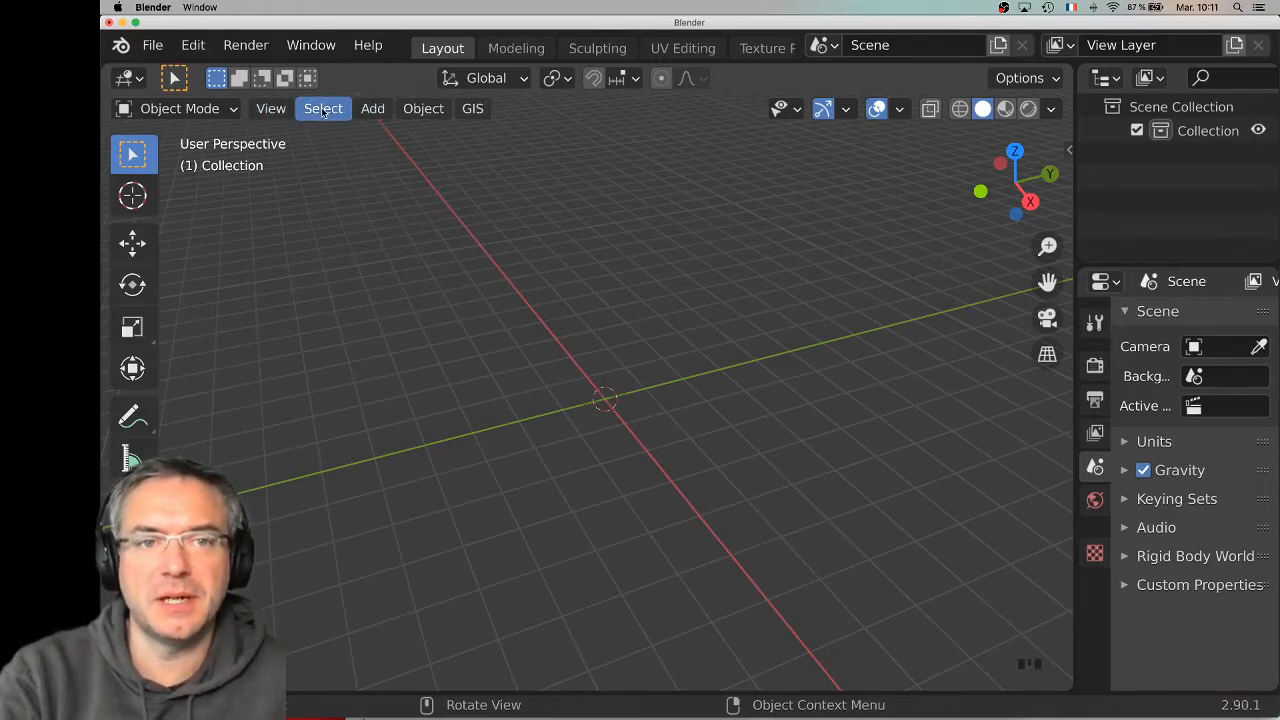
pyautogui.click(375, 112)
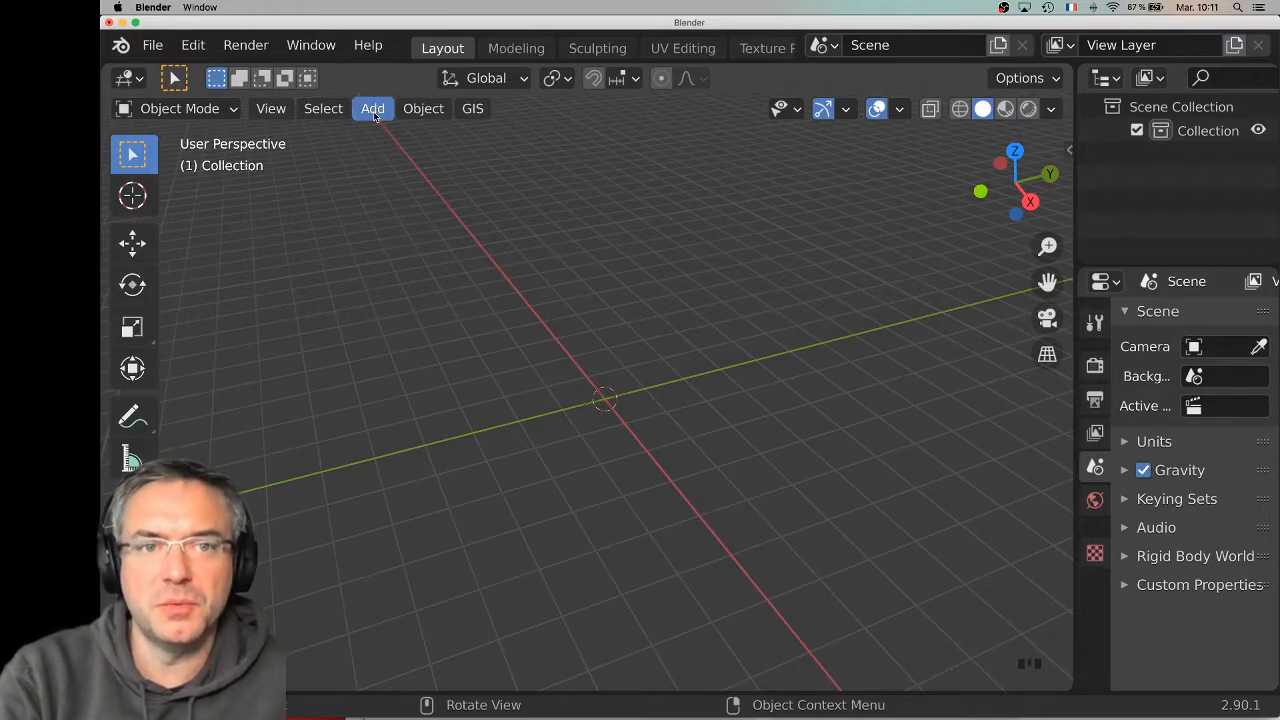
pyautogui.moveTo(412, 138)
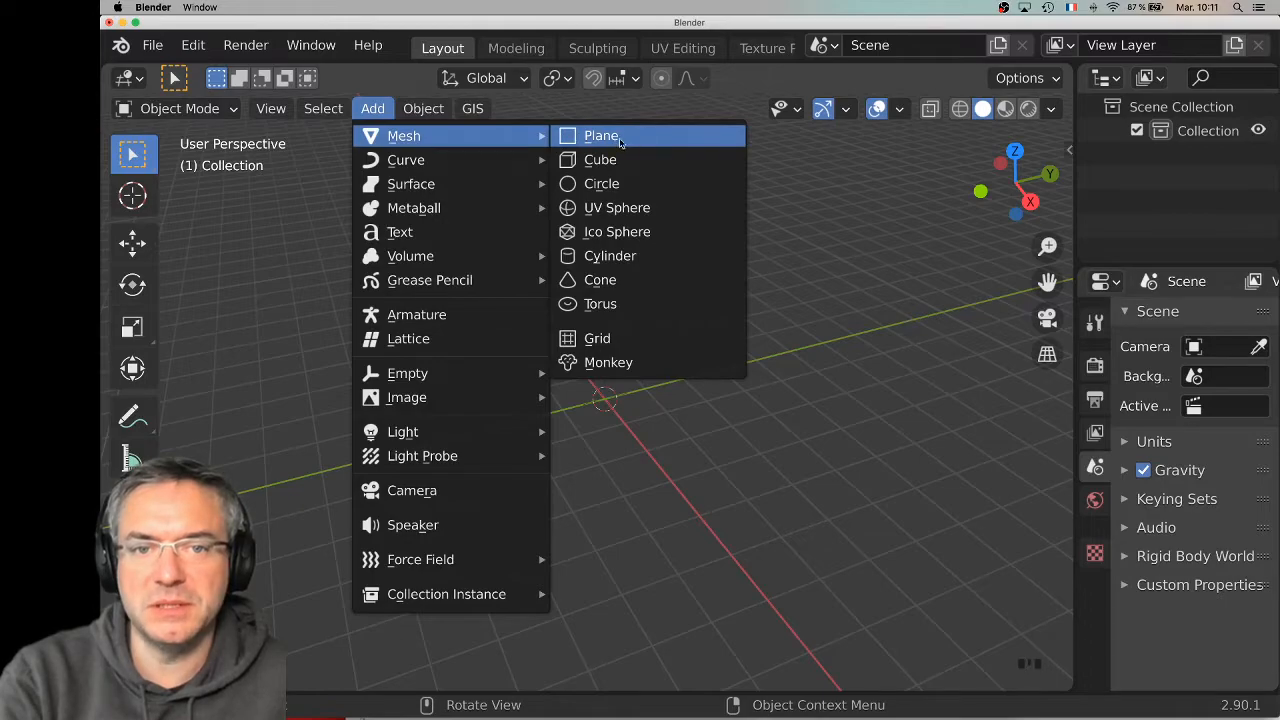
pyautogui.click(623, 140)
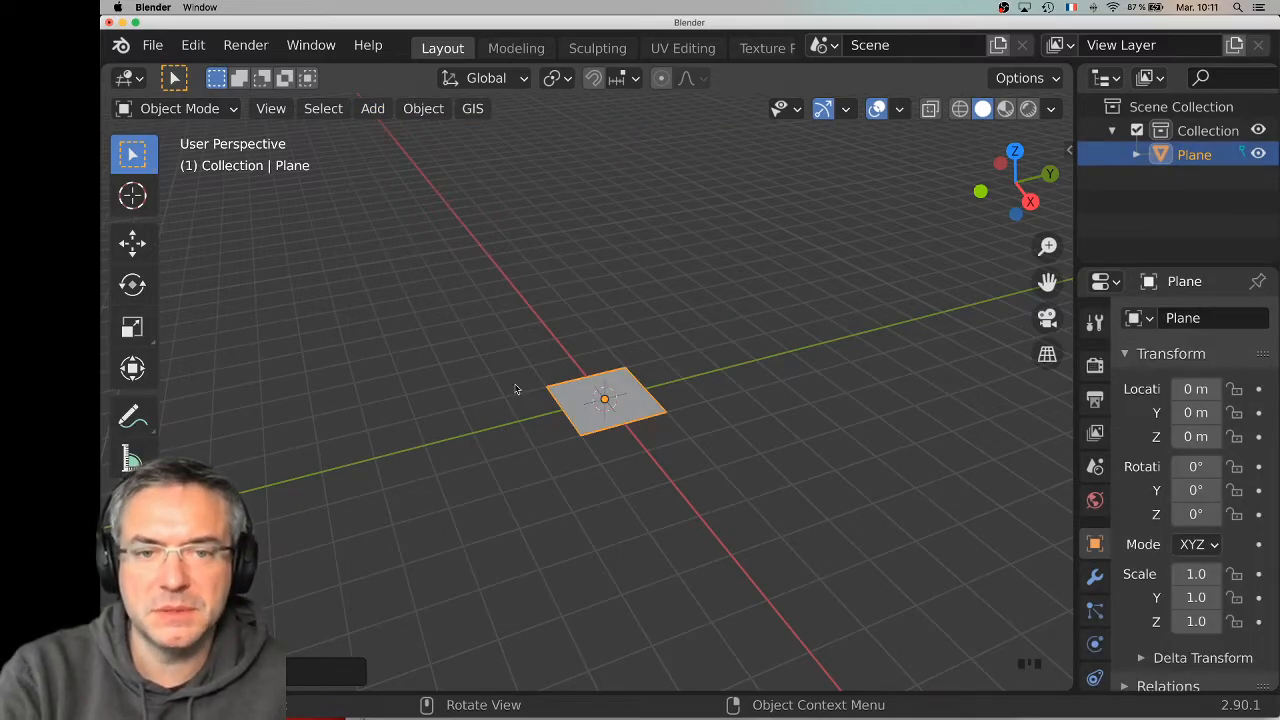
pyautogui.press('Delete')
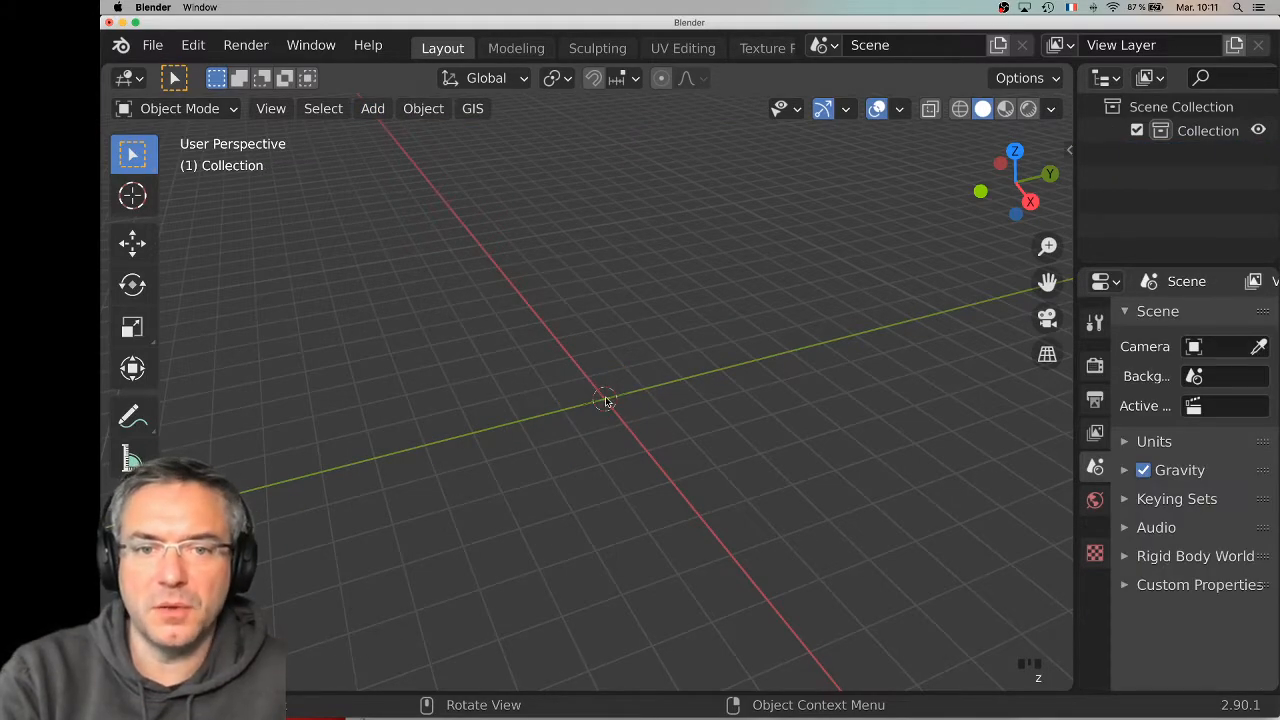
# Add a plane mesh at the 3D cursor in the empty scene
pyautogui.hotkey('shift', 'a')
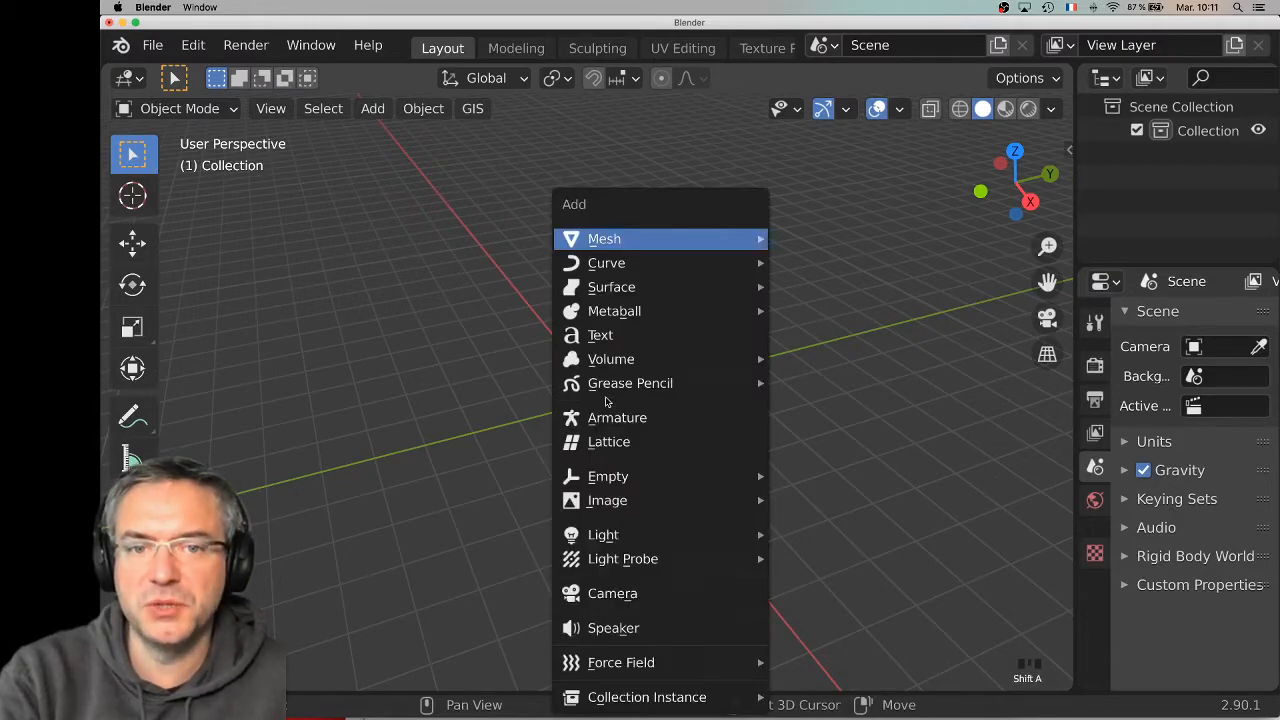
pyautogui.moveTo(632, 239)
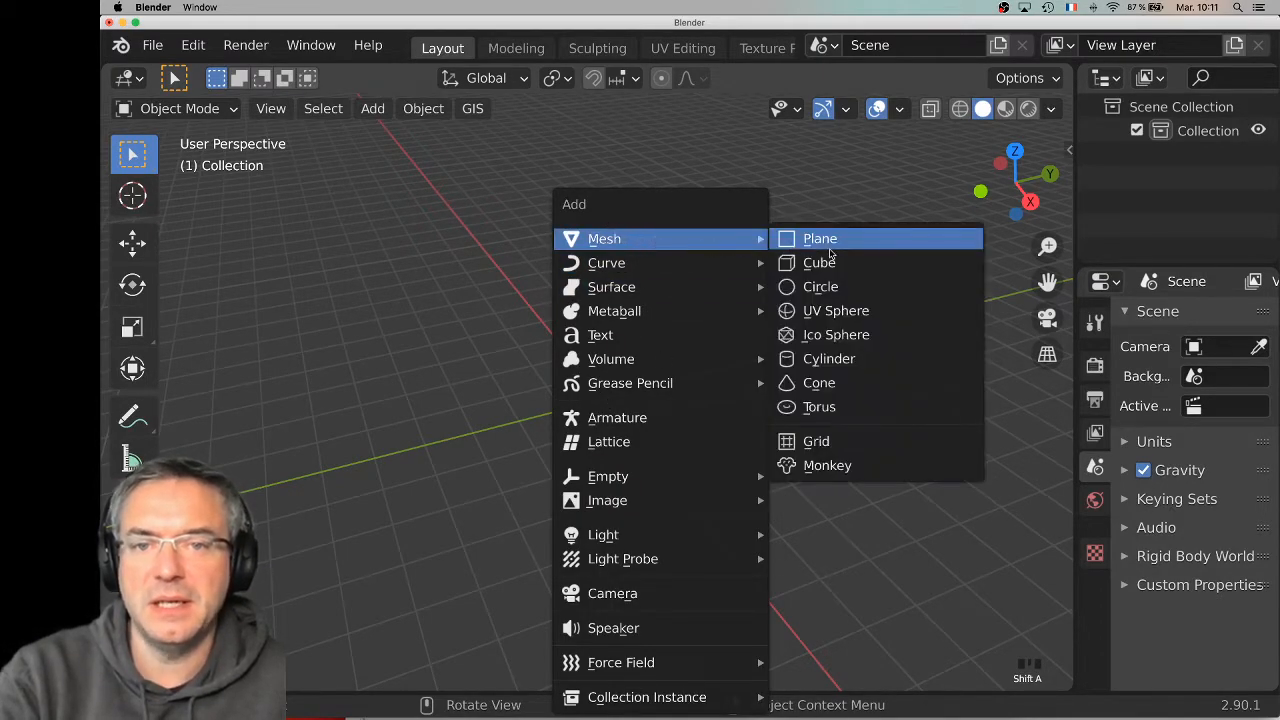
pyautogui.click(826, 240)
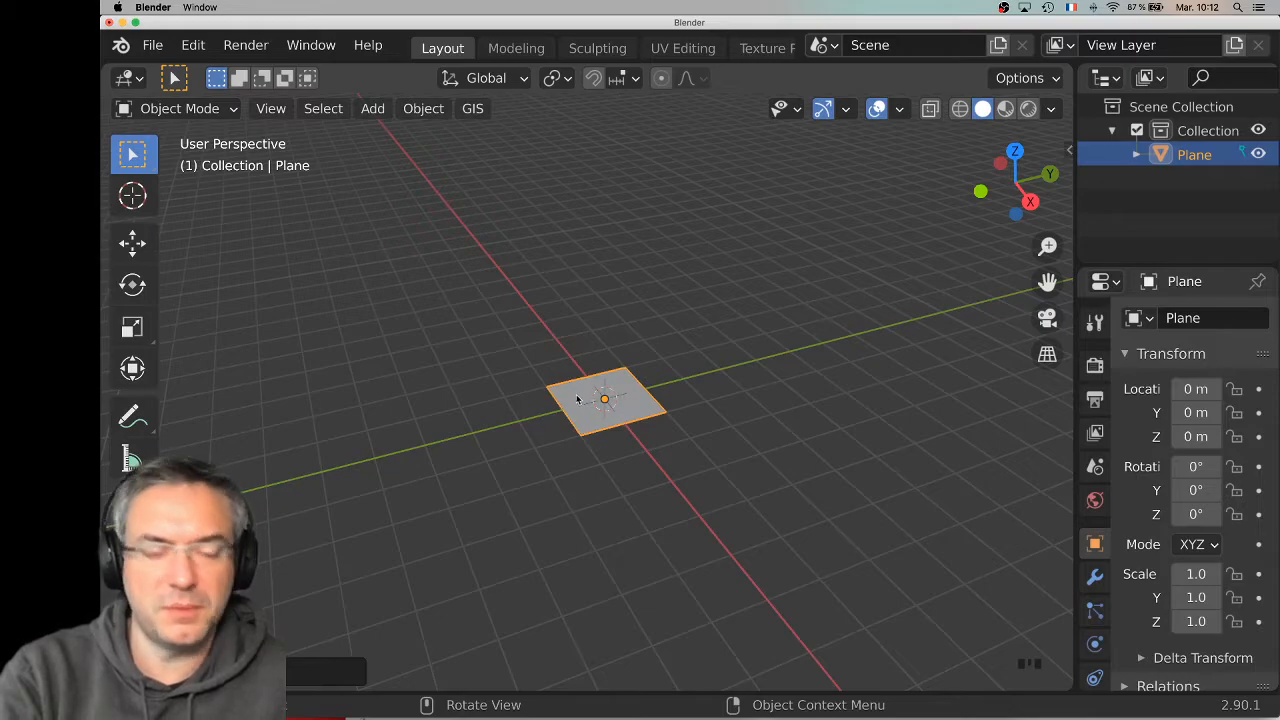
pyautogui.scroll(3, 602, 402)
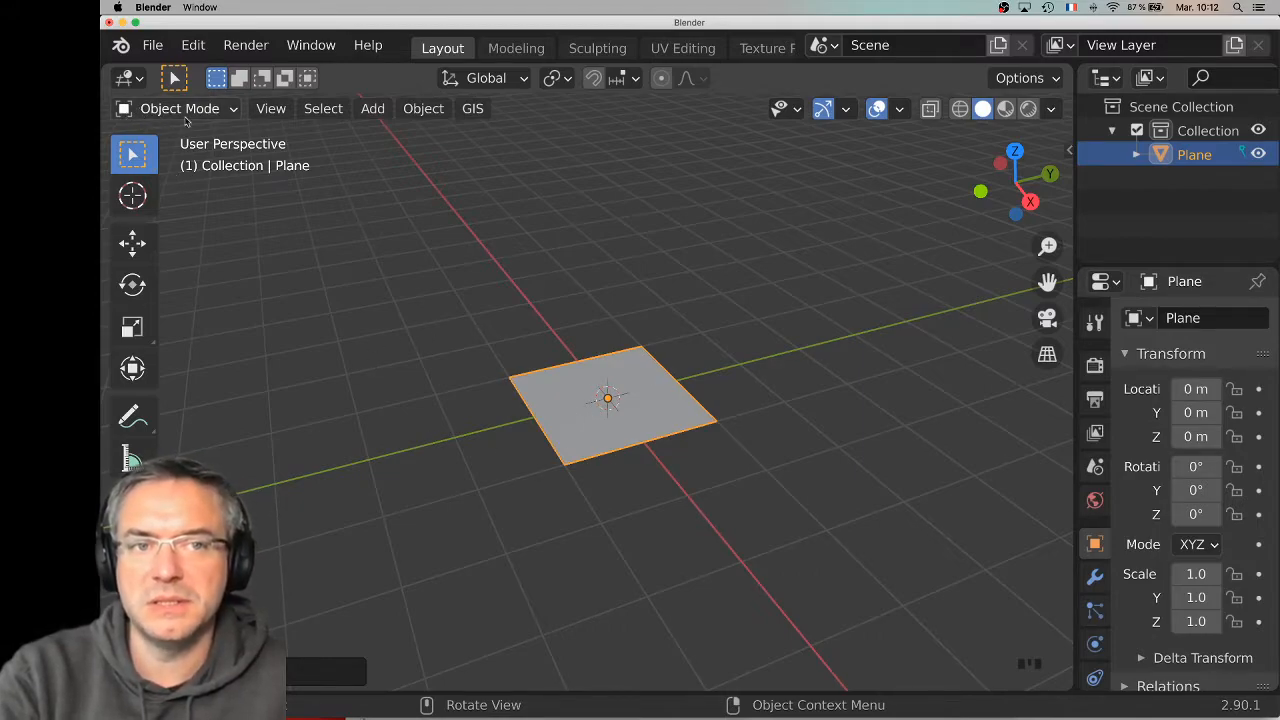
# Enter Edit Mode on the plane and set the selection mode to faces
pyautogui.click(203, 112)
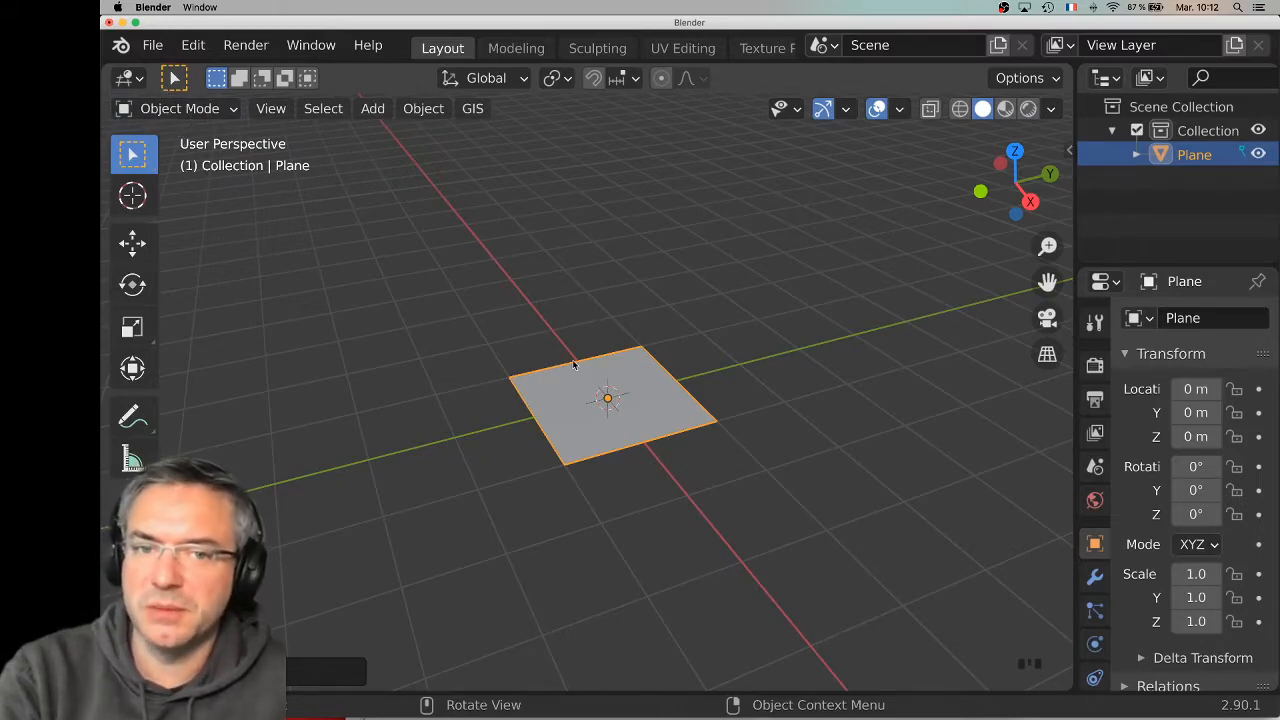
pyautogui.press('Tab')
pyautogui.scroll(4, 531, 371)
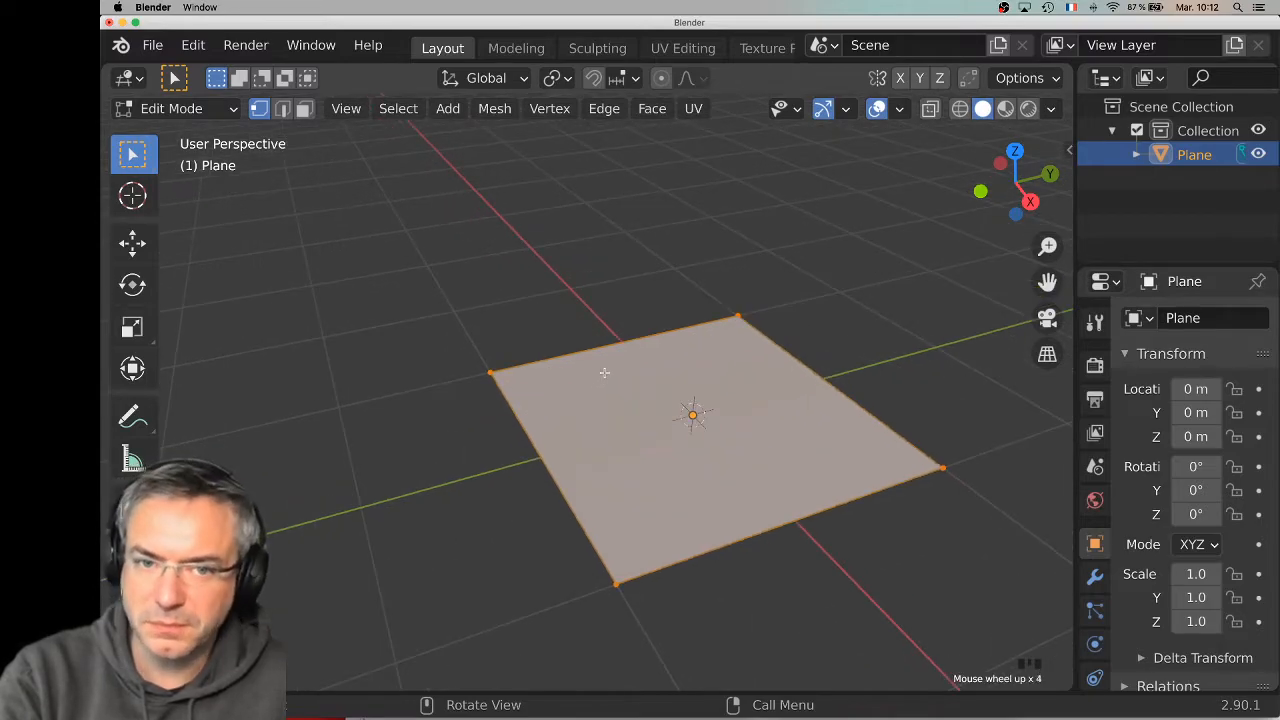
pyautogui.click(282, 108)
pyautogui.click(304, 108)
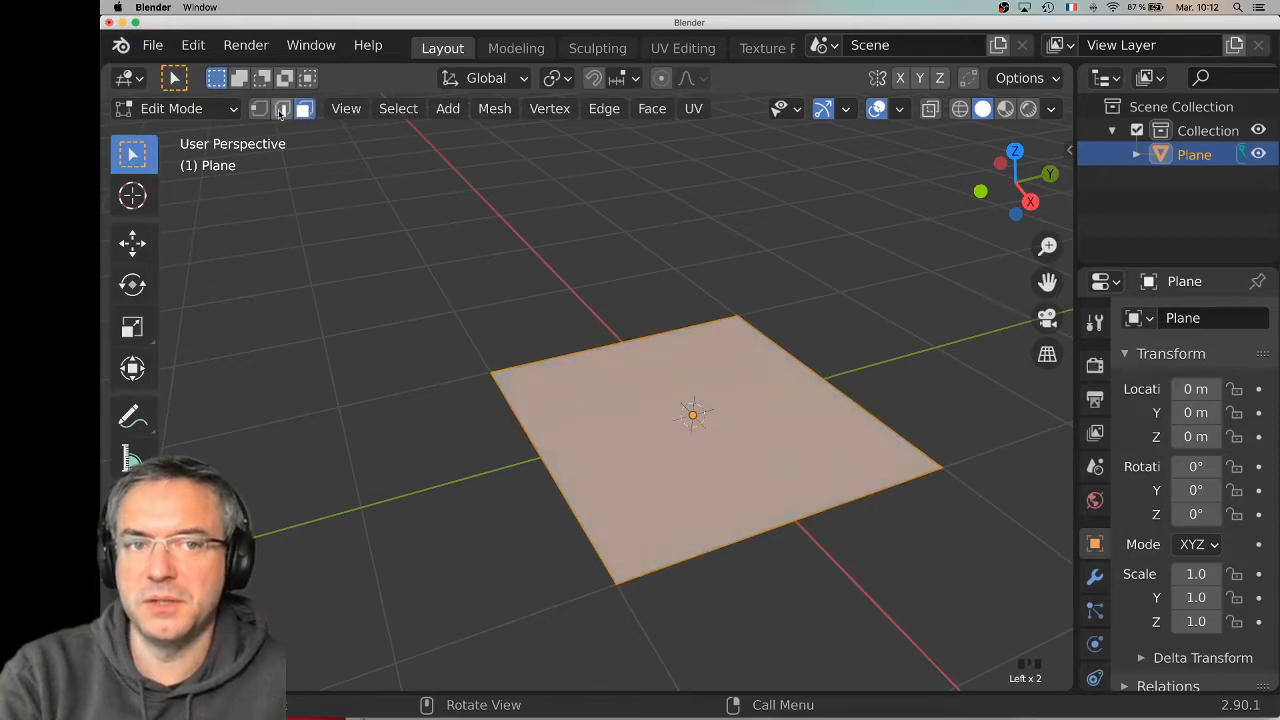
# Cycle through the vertex, edge and face selection modes, returning to face selection
pyautogui.click(282, 108)
pyautogui.click(258, 109)
pyautogui.click(282, 109)
pyautogui.click(304, 109)
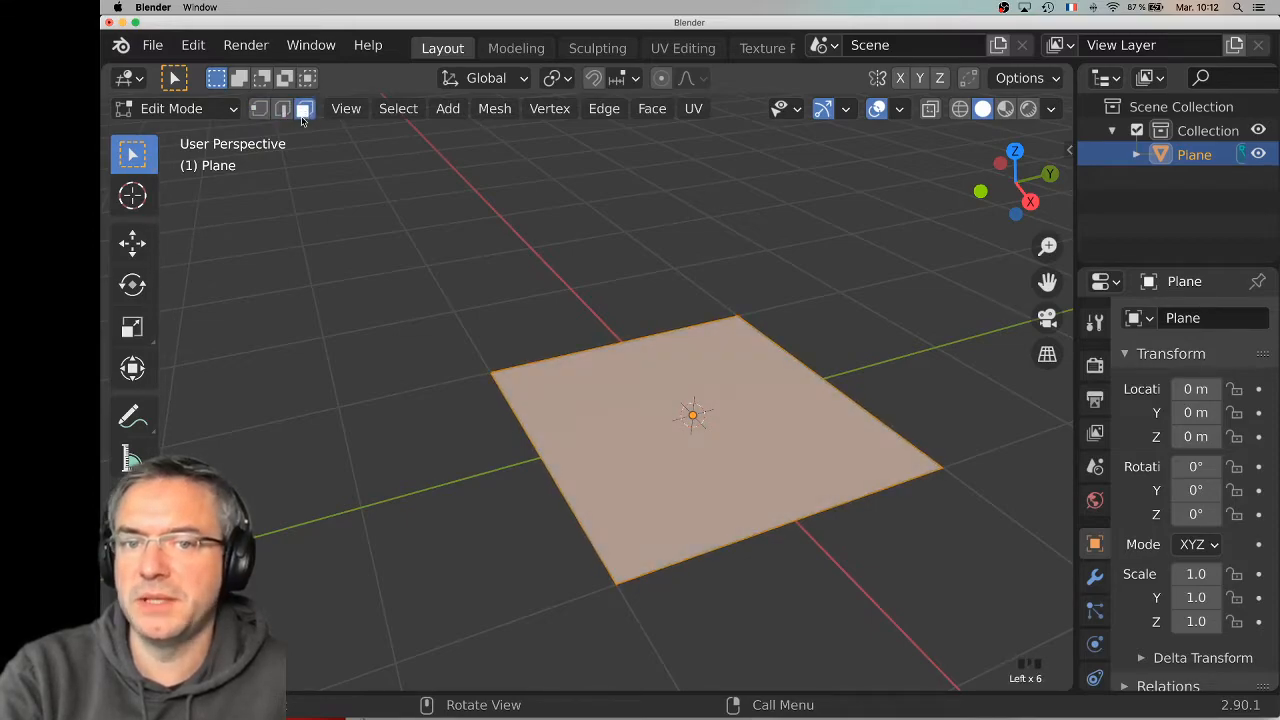
pyautogui.click(259, 109)
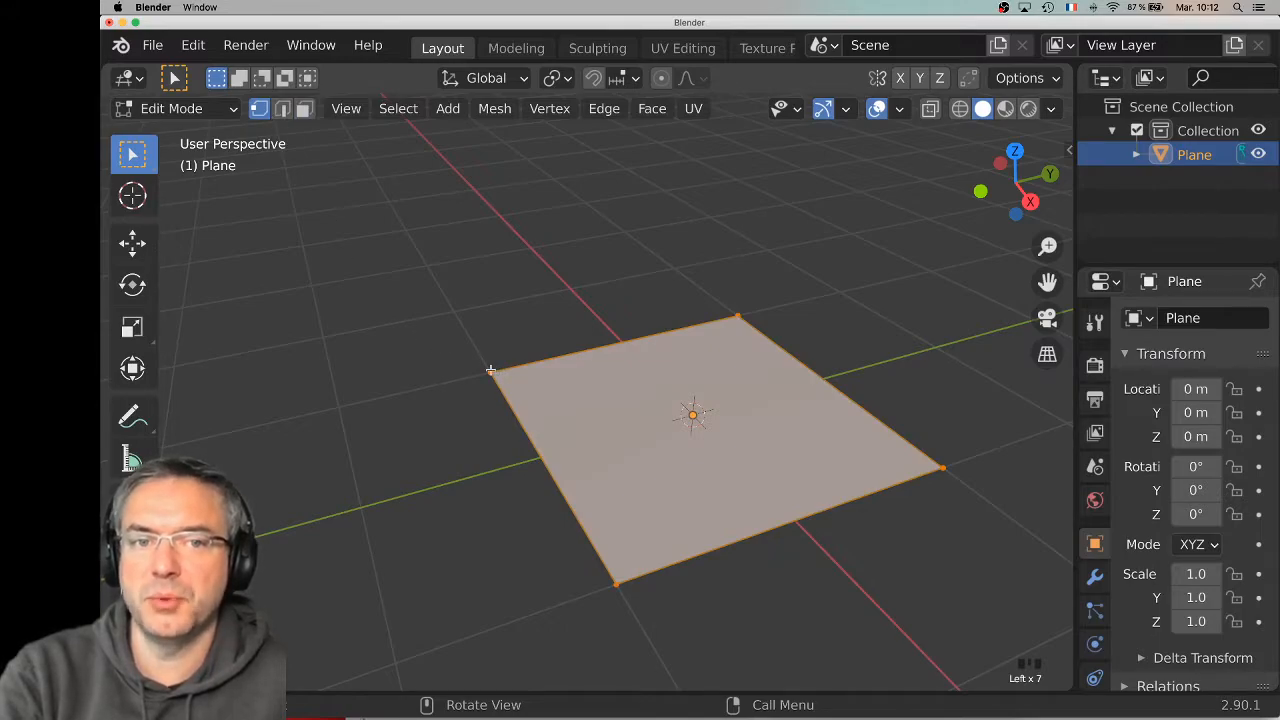
pyautogui.click(282, 108)
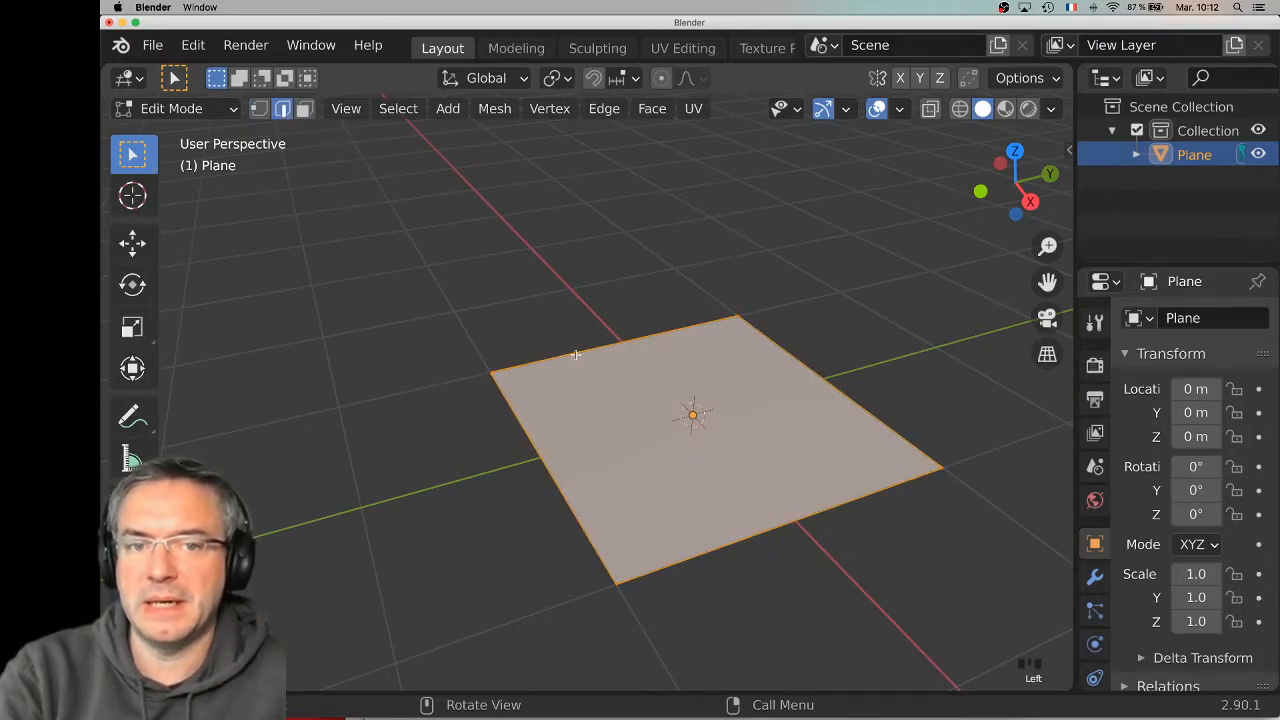
pyautogui.click(304, 109)
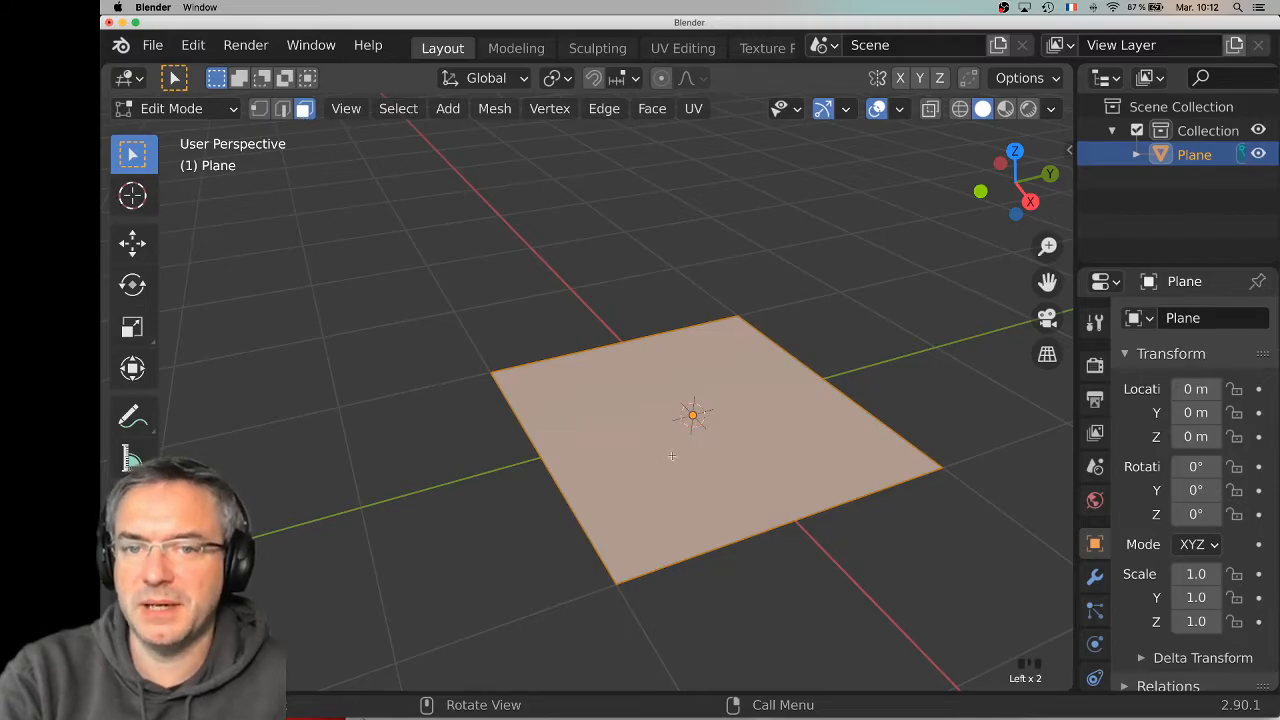
# Look over the mesh editing tools available in Edit Mode for the plane
pyautogui.scroll(-2, 605, 353)
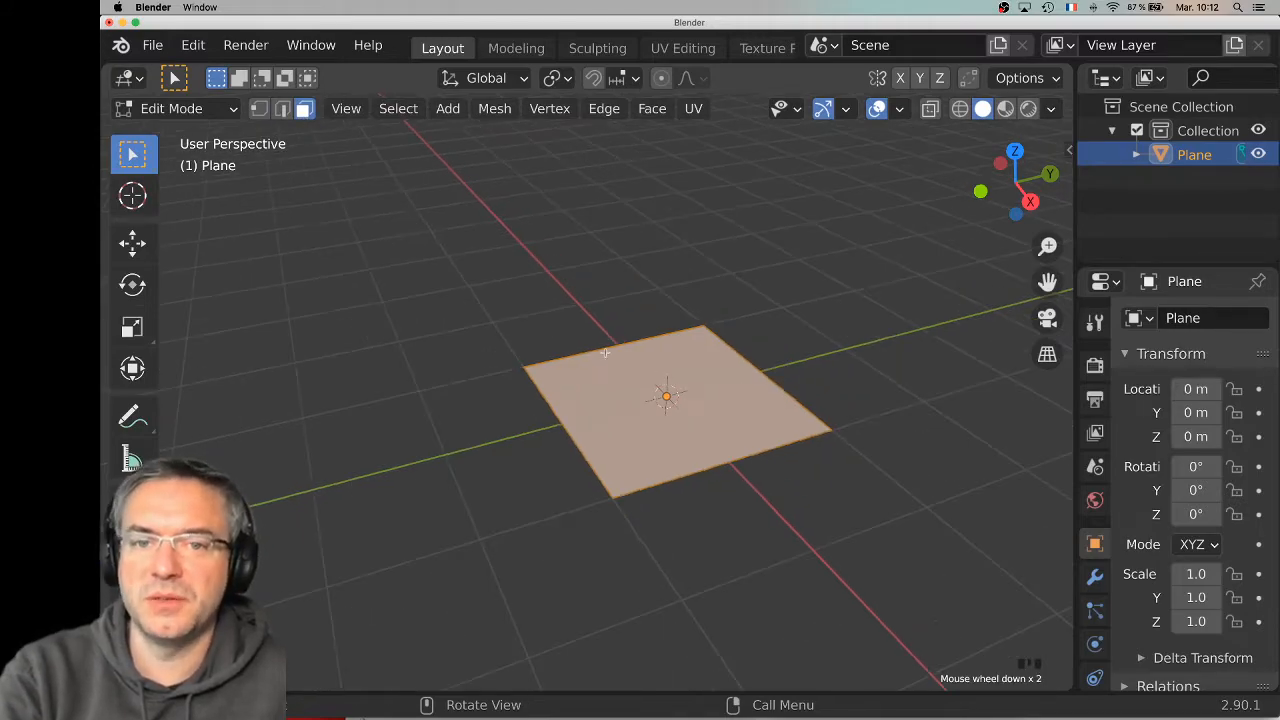
pyautogui.keyDown('shift'); pyautogui.moveTo(777, 314); pyautogui.dragTo(520, 369, button='middle'); pyautogui.keyUp('shift')
pyautogui.keyDown('shift'); pyautogui.moveTo(640, 371); pyautogui.dragTo(632, 376, button='middle'); pyautogui.keyUp('shift')
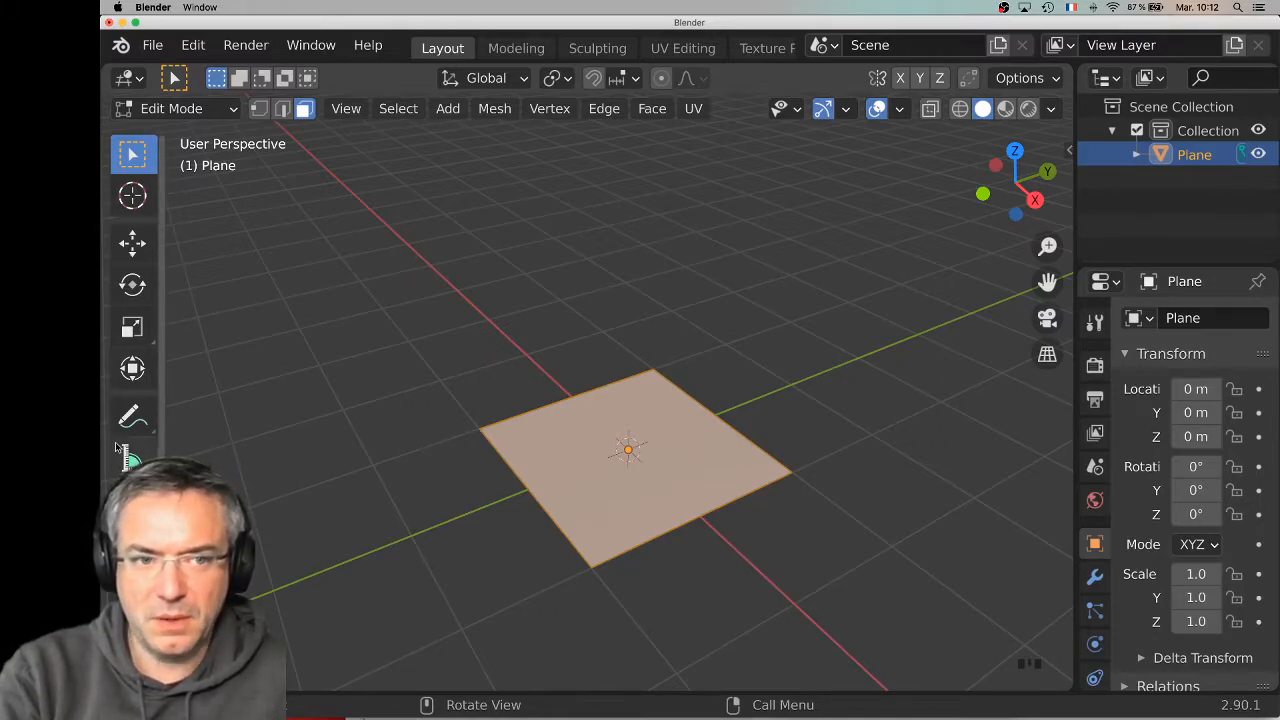
pyautogui.scroll(-19, 143, 455)
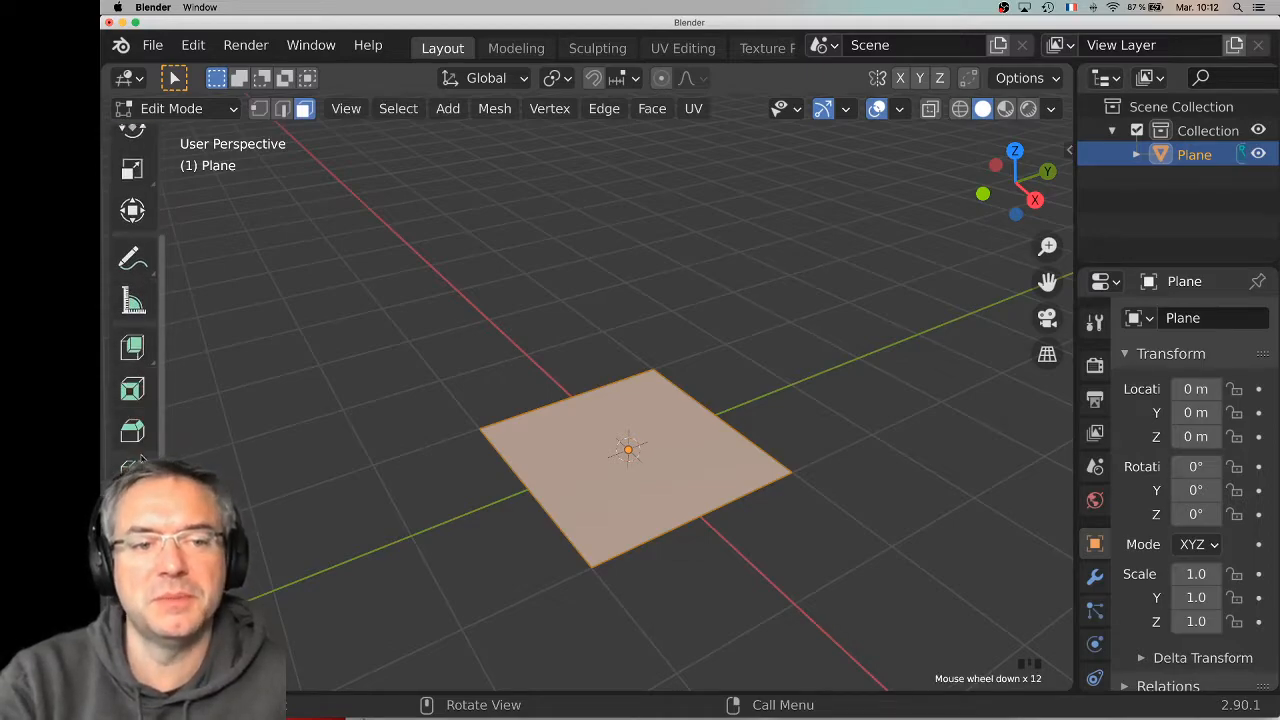
pyautogui.scroll(13, 142, 456)
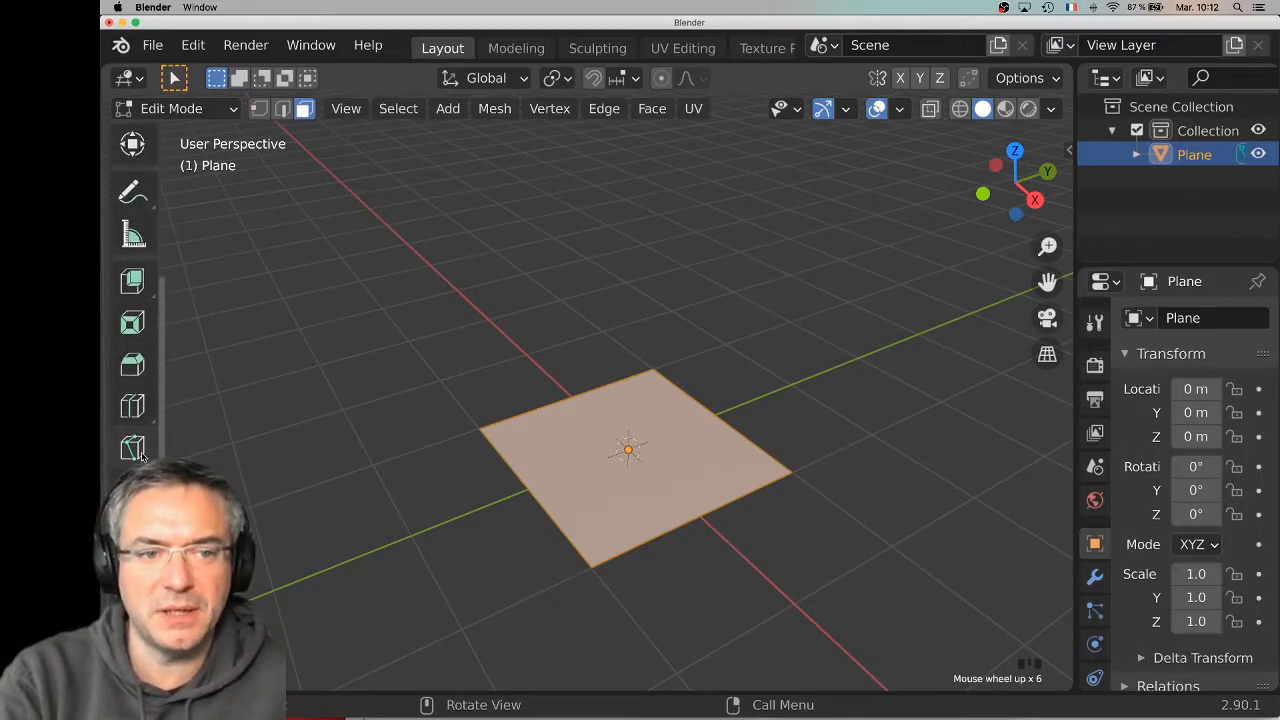
pyautogui.scroll(5, 143, 456)
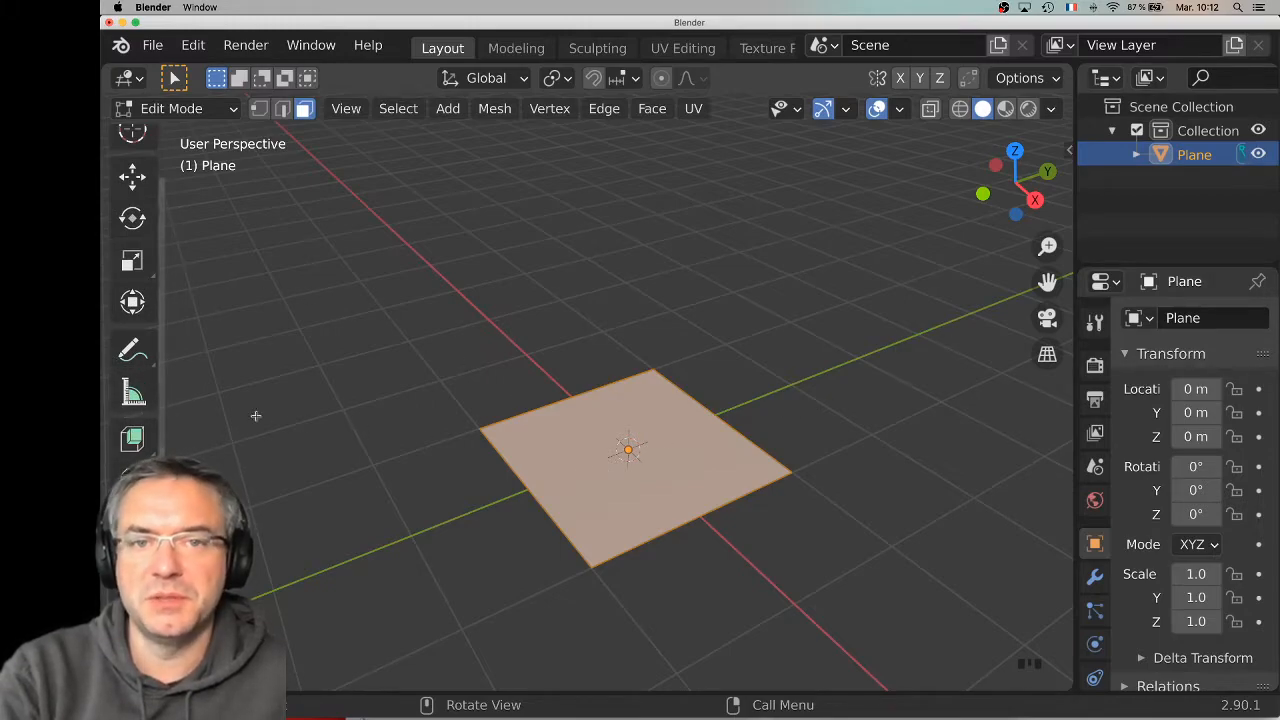
pyautogui.scroll(5, 371, 417)
pyautogui.scroll(-3, 371, 417)
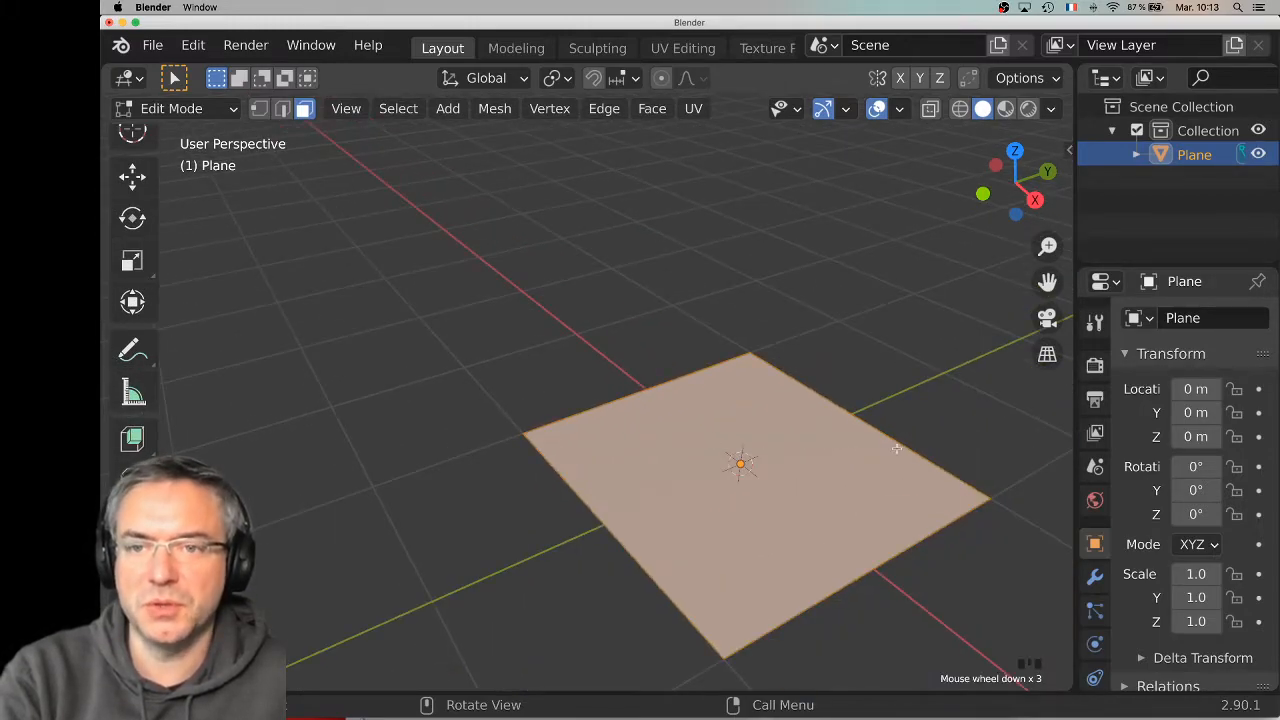
# Extrude the plane's face upward by about 1.9 m into a cube-like block
pyautogui.press('e')
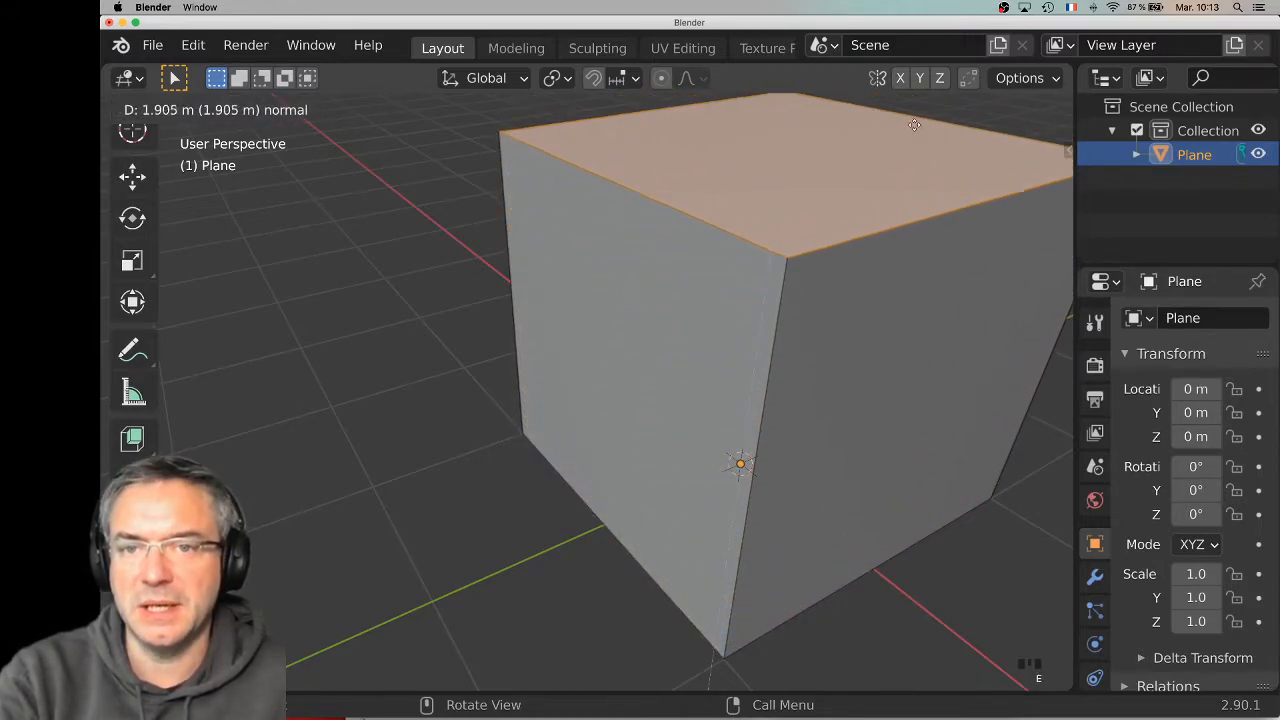
pyautogui.click(912, 128)
pyautogui.moveTo(914, 306); pyautogui.dragTo(660, 351, button='middle')
pyautogui.scroll(-5, 660, 351)
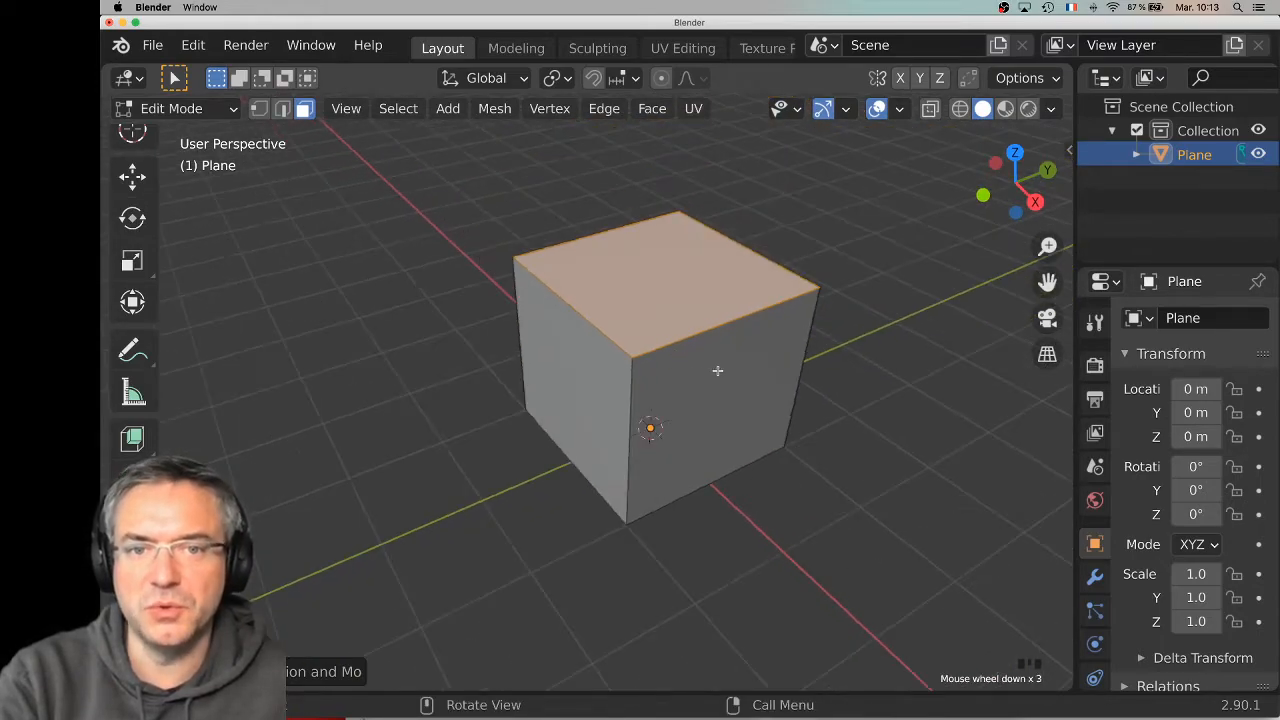
pyautogui.keyDown('shift'); pyautogui.moveTo(674, 286); pyautogui.dragTo(760, 363, button='middle'); pyautogui.keyUp('shift')
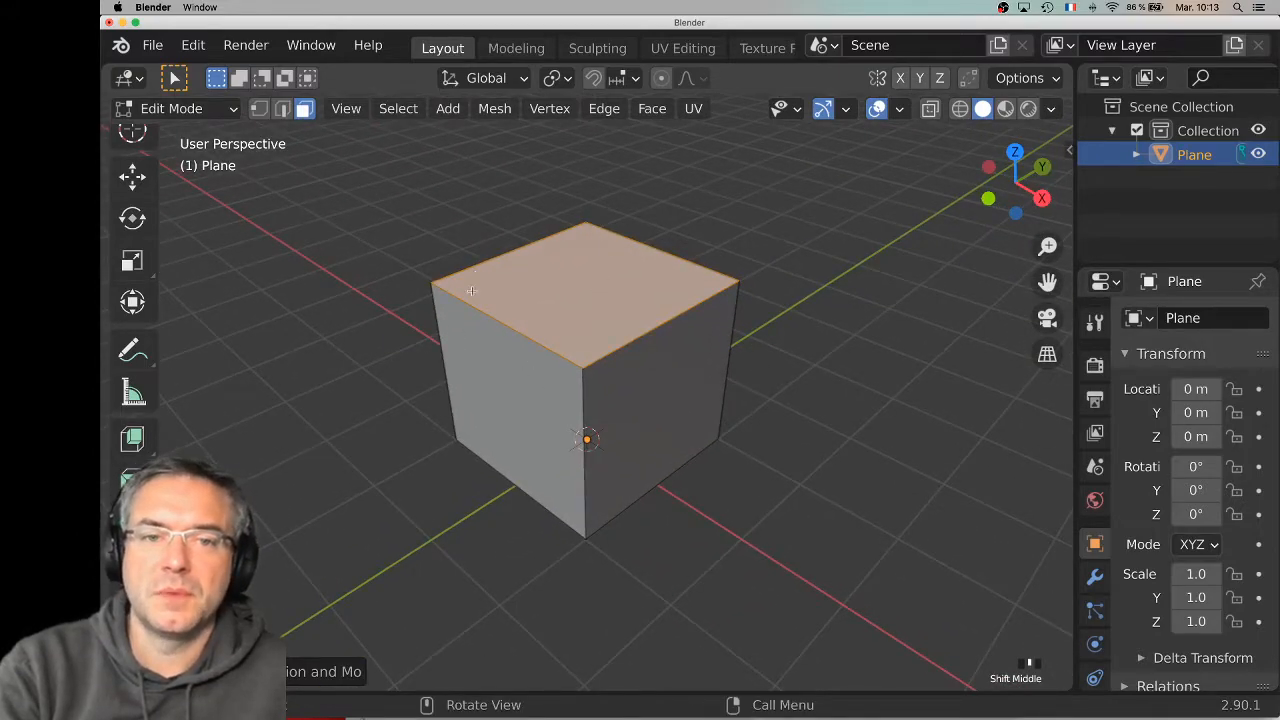
# Add single-cut edge loops around the block: one horizontal at mid-height, one vertical through the middle and one vertical nearer the far side
pyautogui.scroll(1, 502, 398)
pyautogui.keyDown('shift'); pyautogui.moveTo(543, 346); pyautogui.dragTo(603, 377, button='middle'); pyautogui.keyUp('shift')
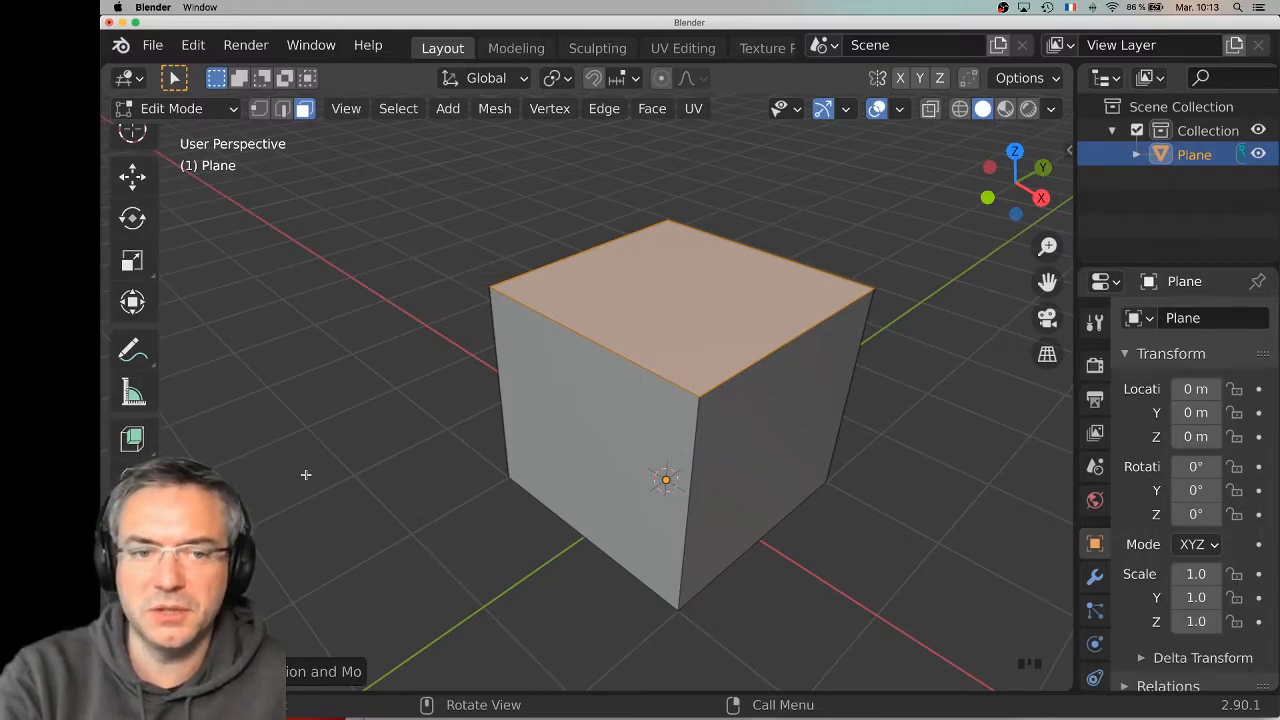
pyautogui.click(132, 564)
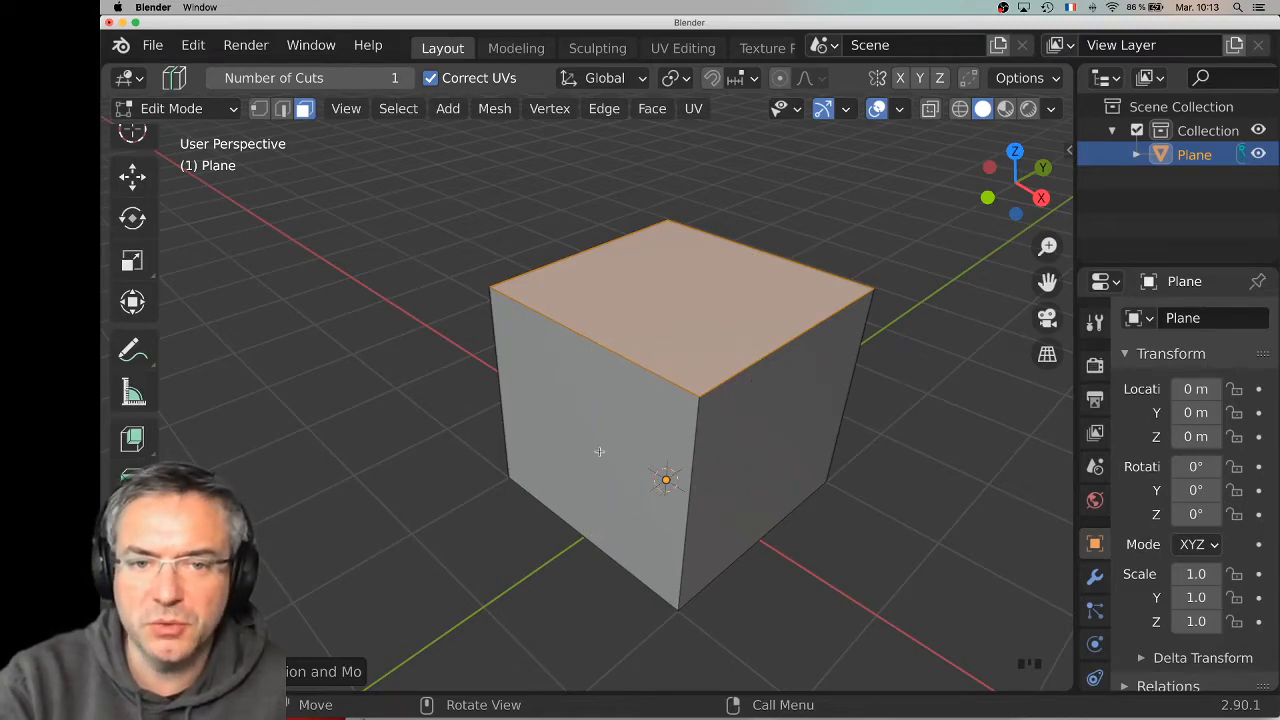
pyautogui.click(688, 479)
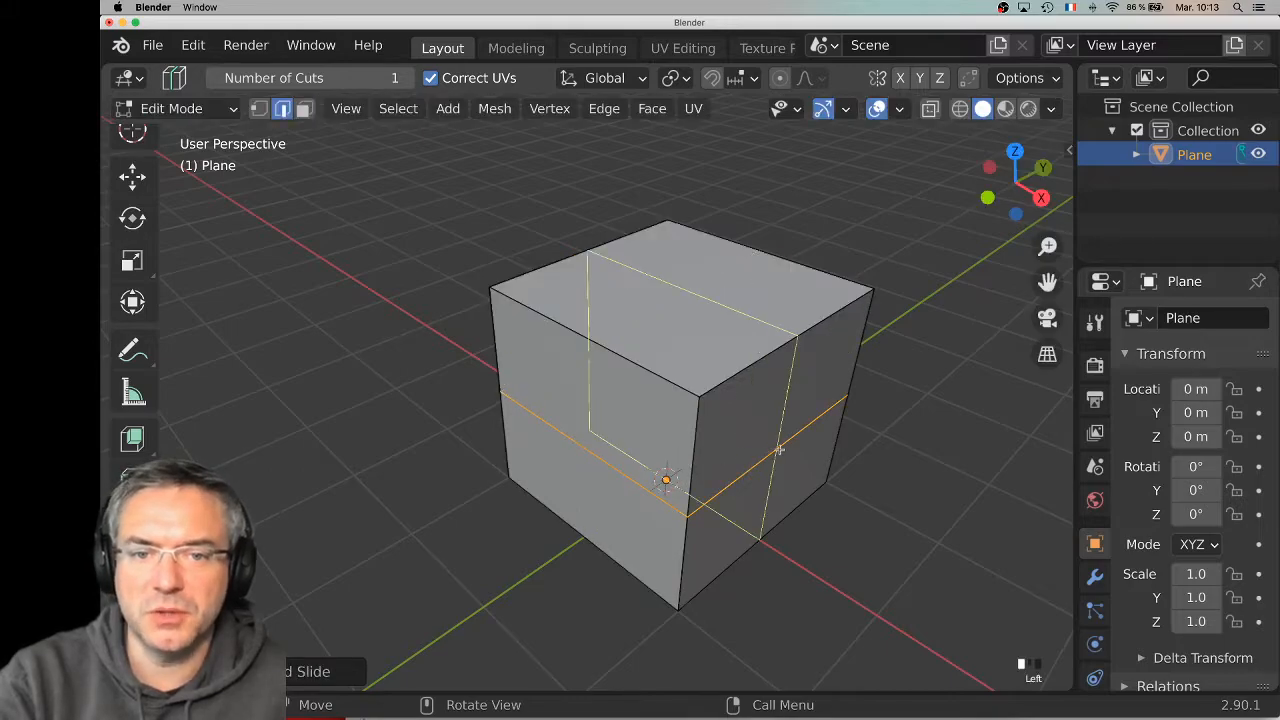
pyautogui.click(822, 330)
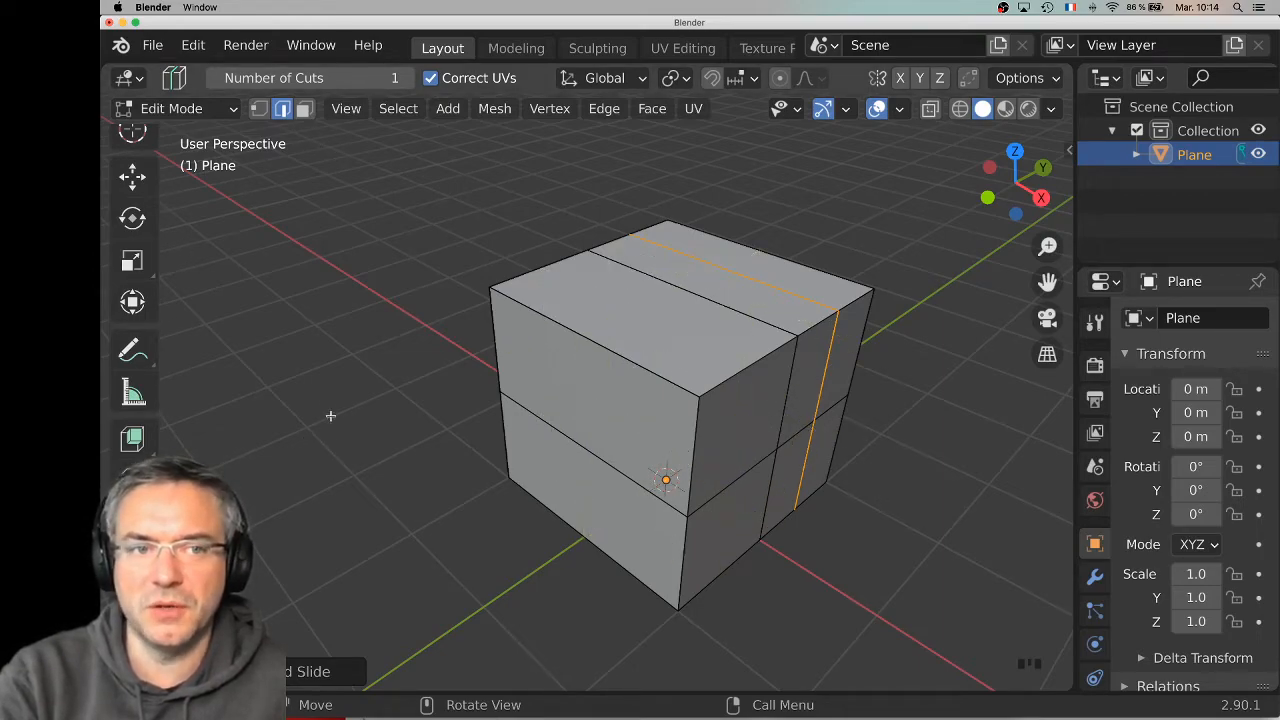
# Switch to box selection and select the block's middle vertical edge loop, the horizontal loop, and the middle vertical loop again
pyautogui.scroll(6, 155, 278)
pyautogui.scroll(1, 150, 278)
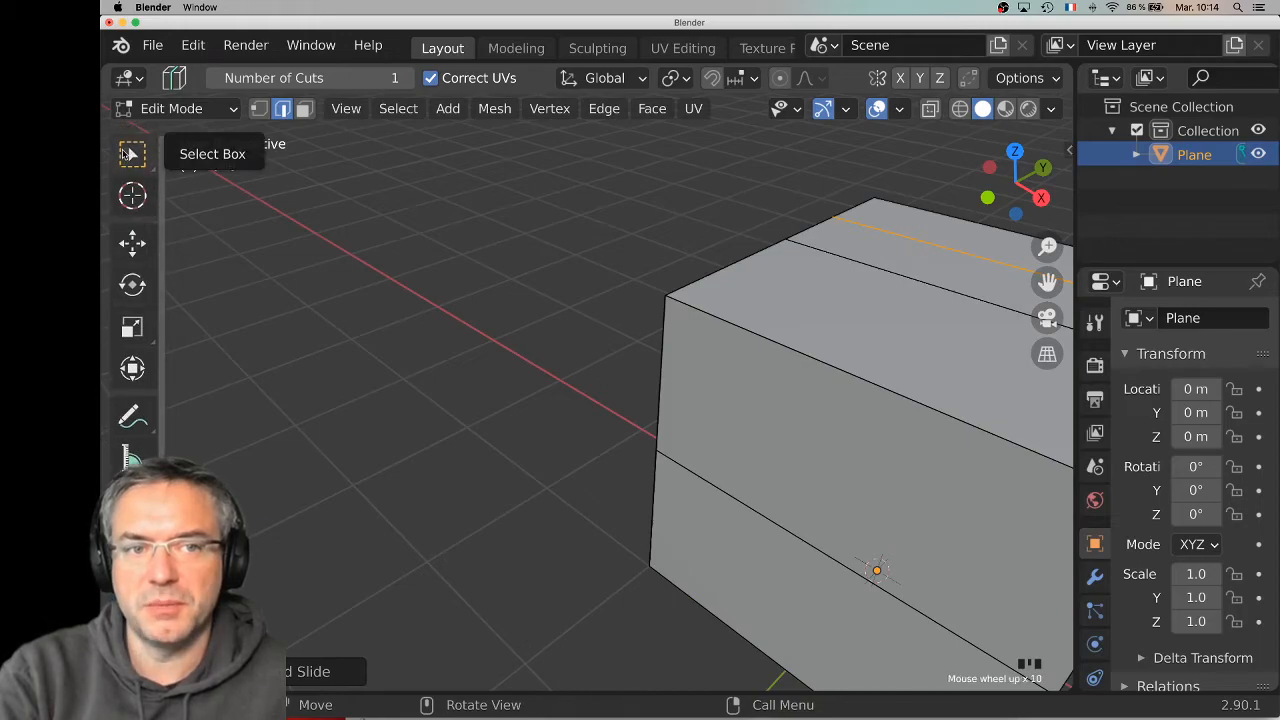
pyautogui.click(132, 152)
pyautogui.scroll(-5, 530, 405)
pyautogui.moveTo(540, 402); pyautogui.dragTo(764, 449, button='middle')
pyautogui.scroll(2, 532, 388)
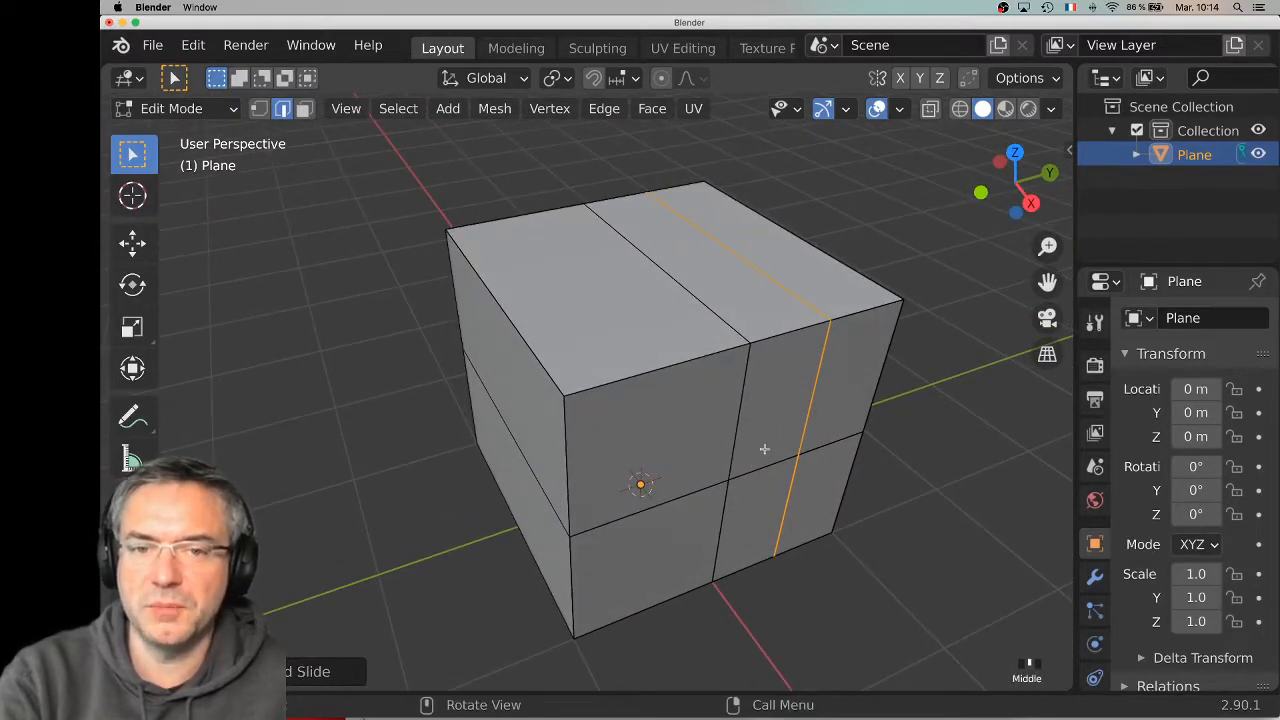
pyautogui.keyDown('alt'); pyautogui.click(716, 316); pyautogui.keyUp('alt')
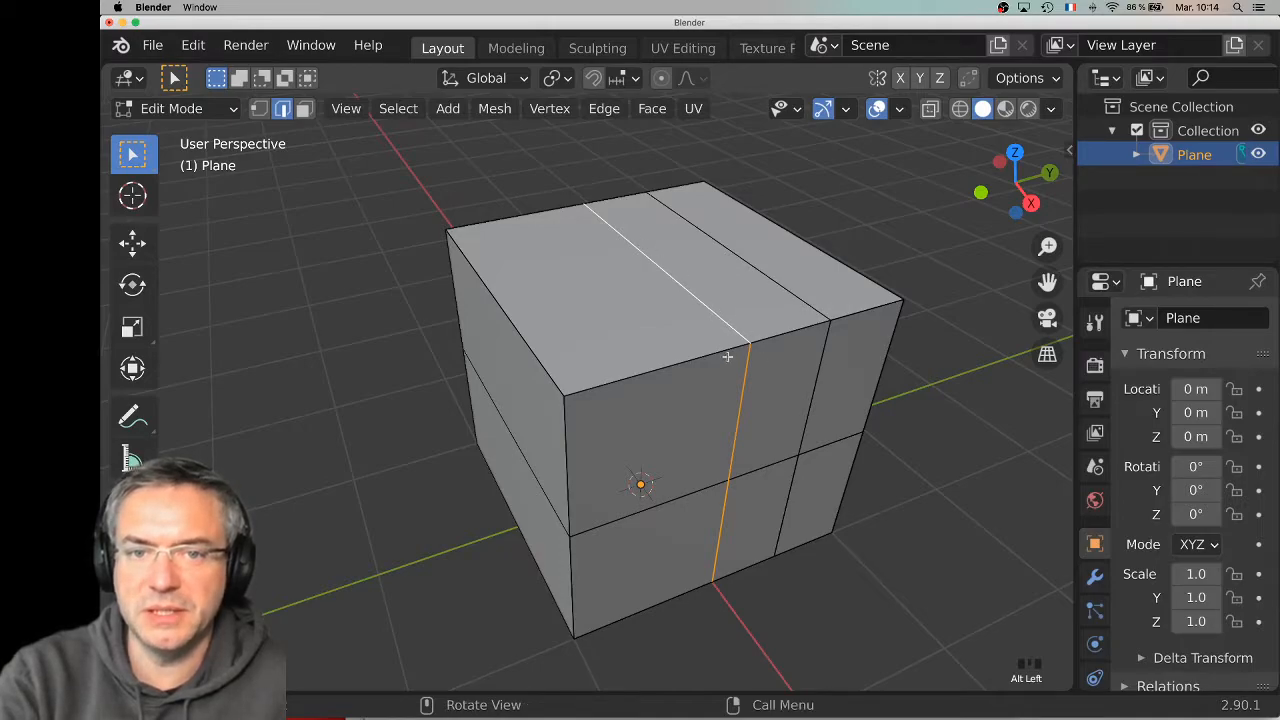
pyautogui.keyDown('alt'); pyautogui.click(696, 491); pyautogui.keyUp('alt')
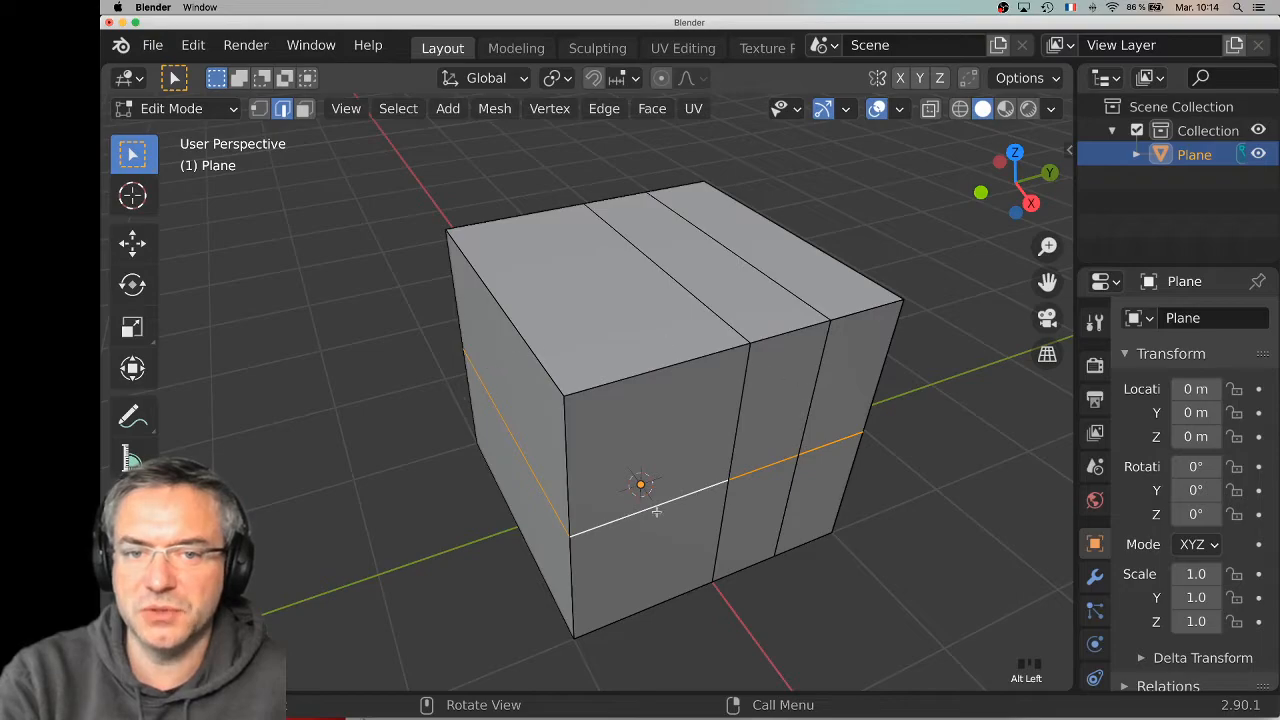
pyautogui.keyDown('alt'); pyautogui.click(737, 433); pyautogui.keyUp('alt')
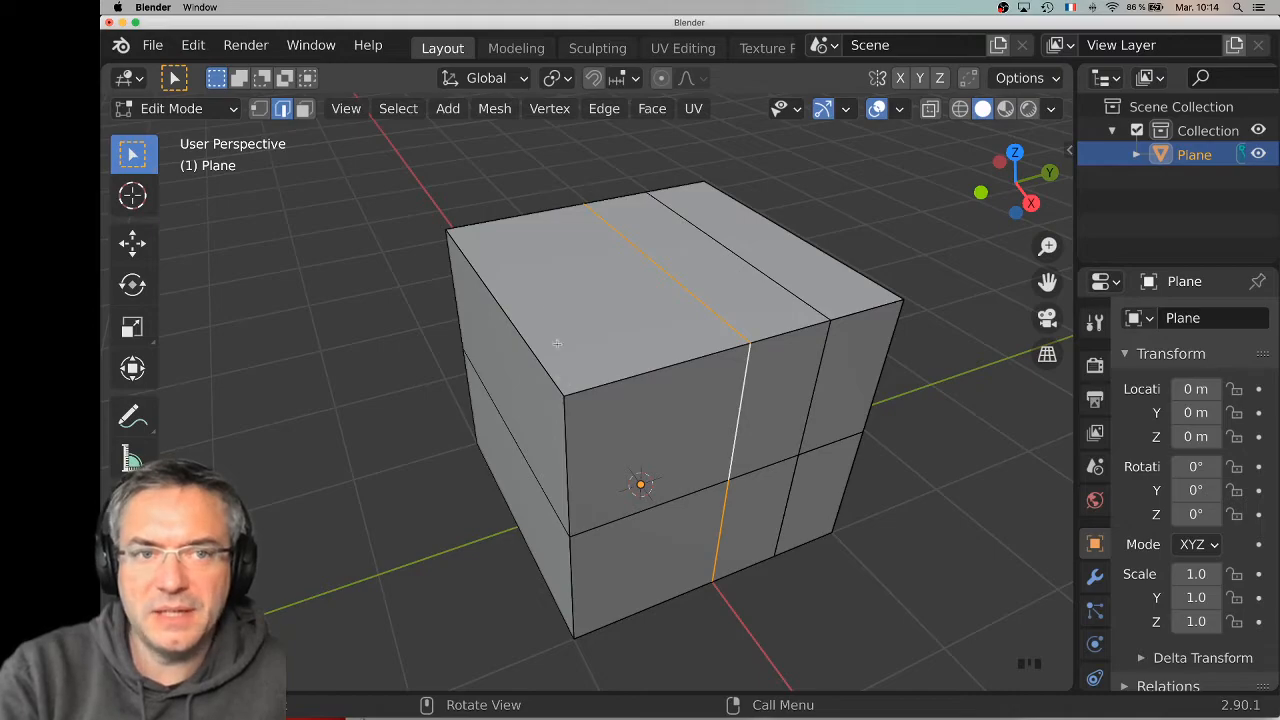
# Switch to vertex selection and select the loop along the front face's upper edge, followed by the horizontal mid-height loop
pyautogui.click(258, 108)
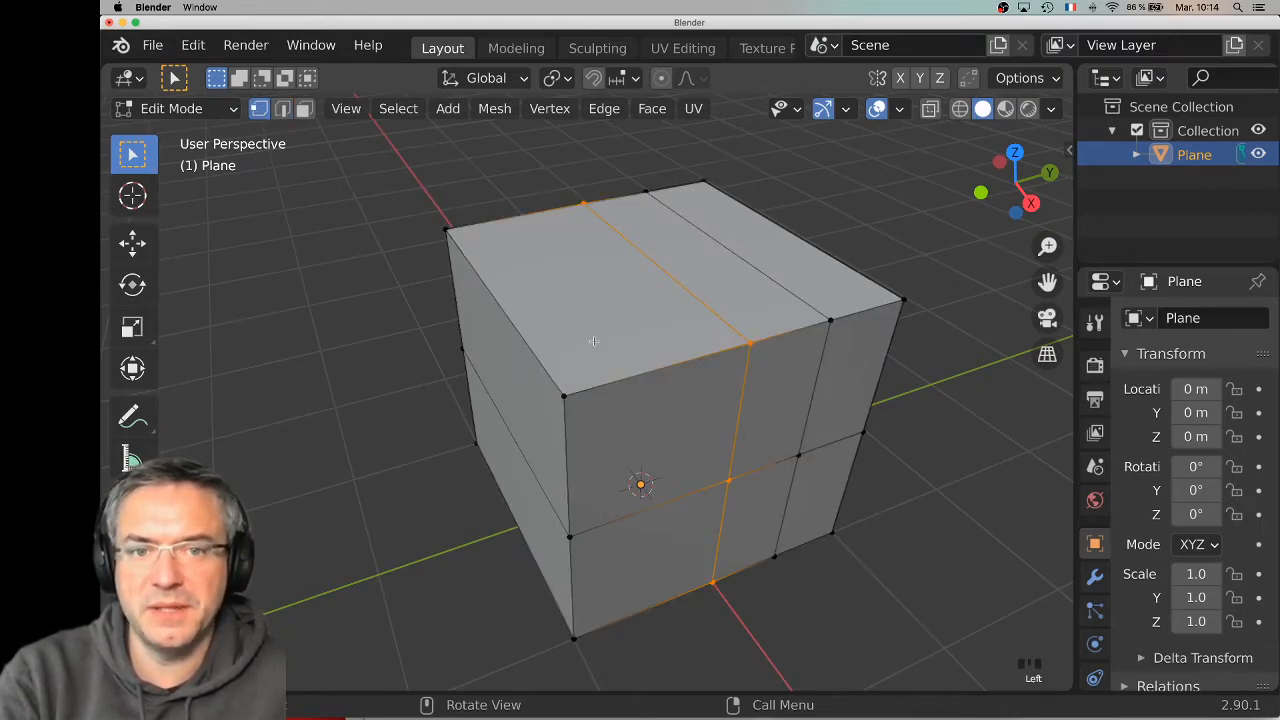
pyautogui.keyDown('alt'); pyautogui.click(673, 366); pyautogui.keyUp('alt')
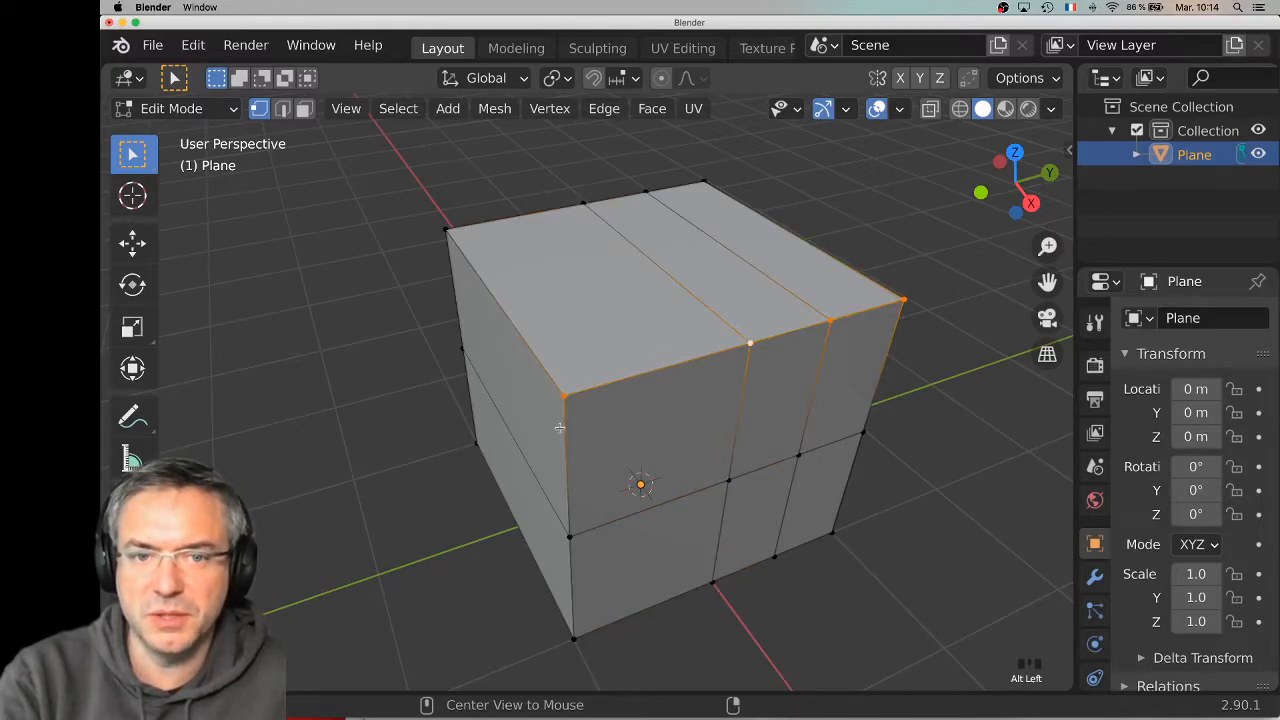
pyautogui.keyDown('alt'); pyautogui.click(541, 481); pyautogui.keyUp('alt')
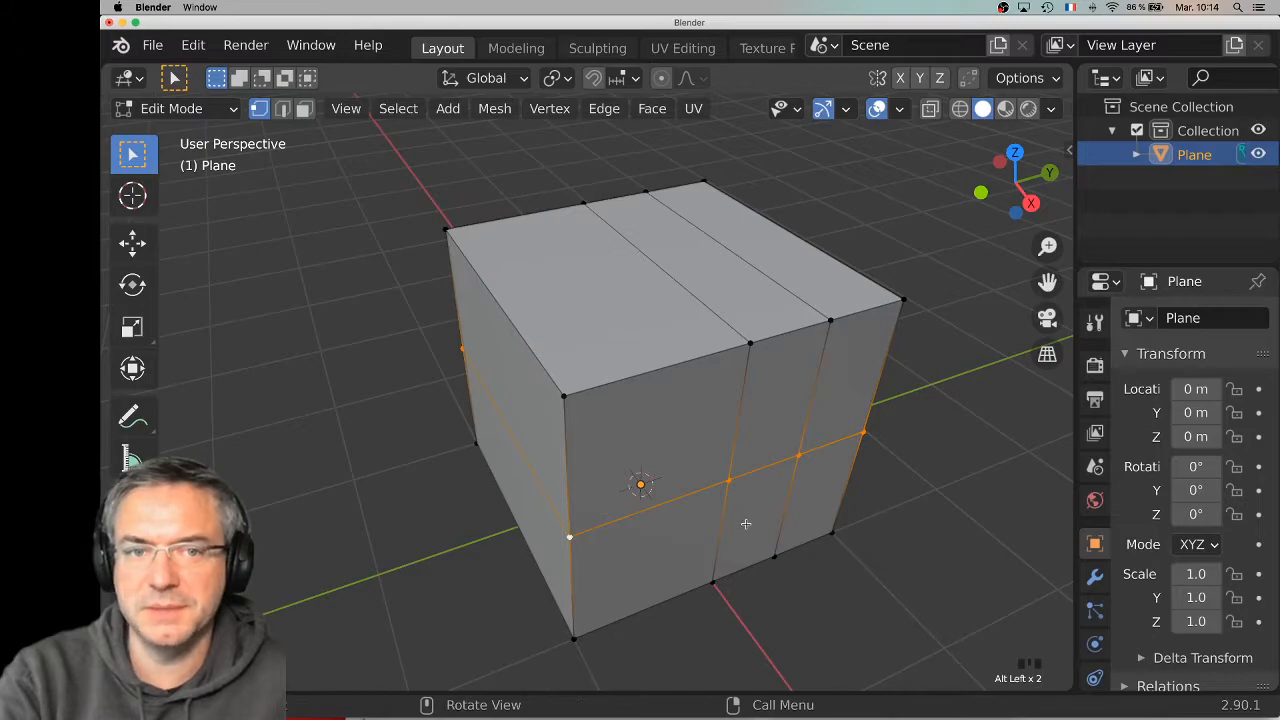
# Switch to face selection and select the block's upper horizontal face loop, followed by the wide vertical face loop
pyautogui.click(304, 108)
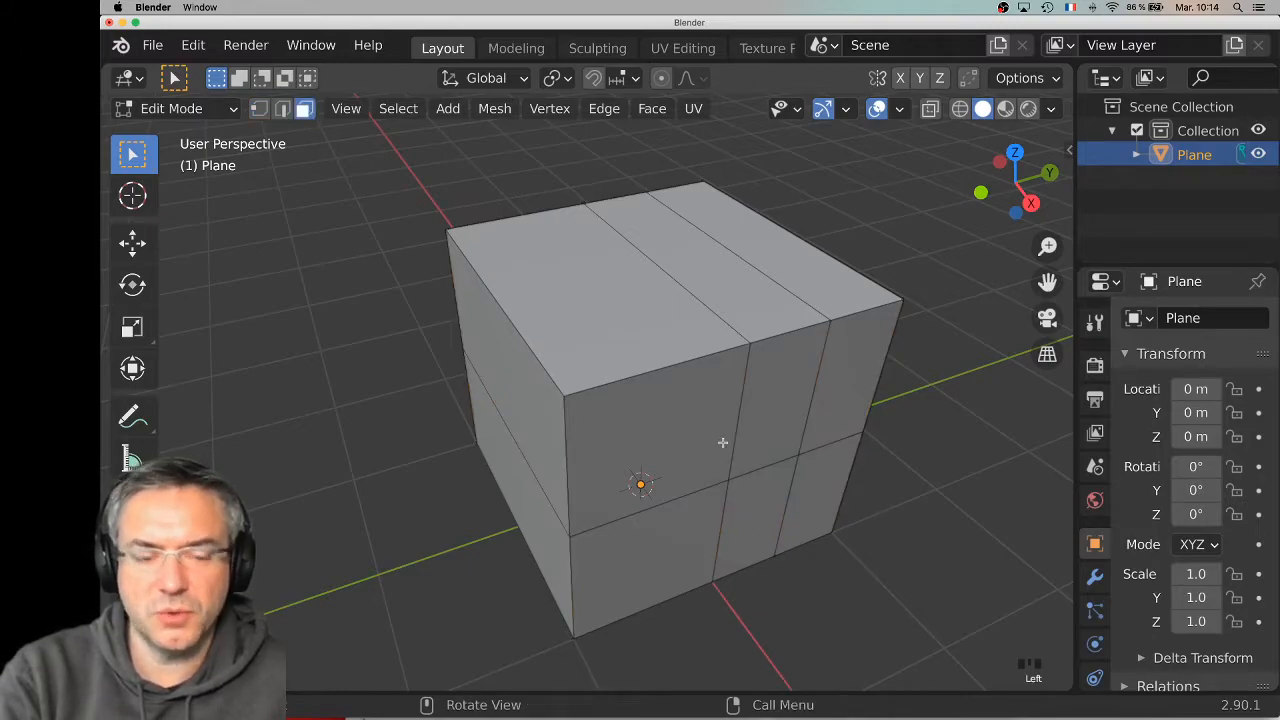
pyautogui.keyDown('alt'); pyautogui.click(742, 407); pyautogui.keyUp('alt')
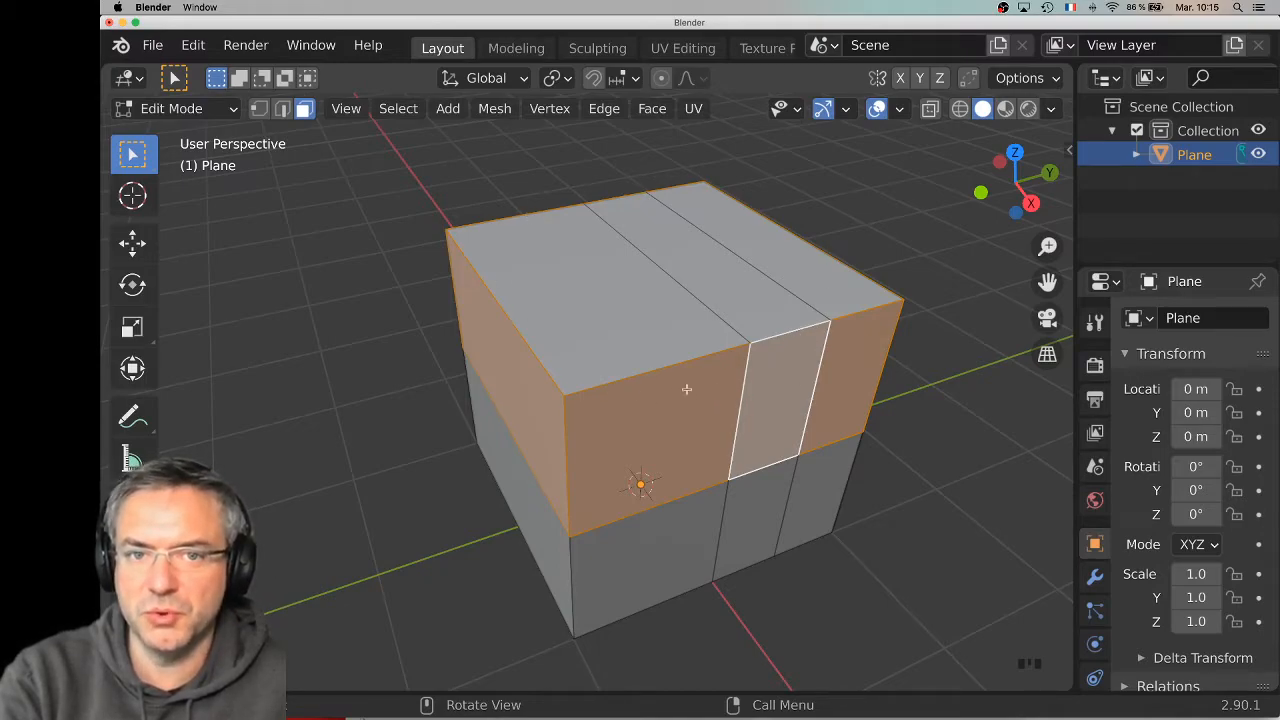
pyautogui.keyDown('alt'); pyautogui.click(675, 498); pyautogui.keyUp('alt')
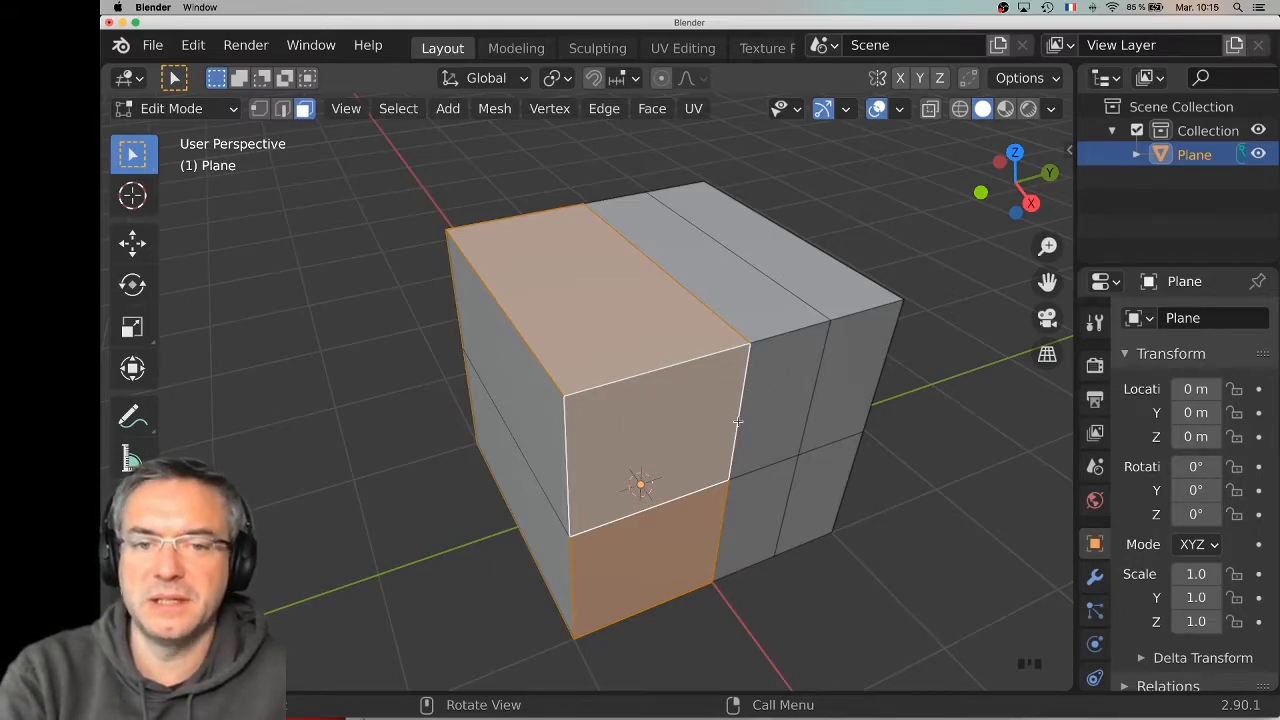
# Select only the wide lower face on the block's front side
pyautogui.scroll(-1, 733, 497)
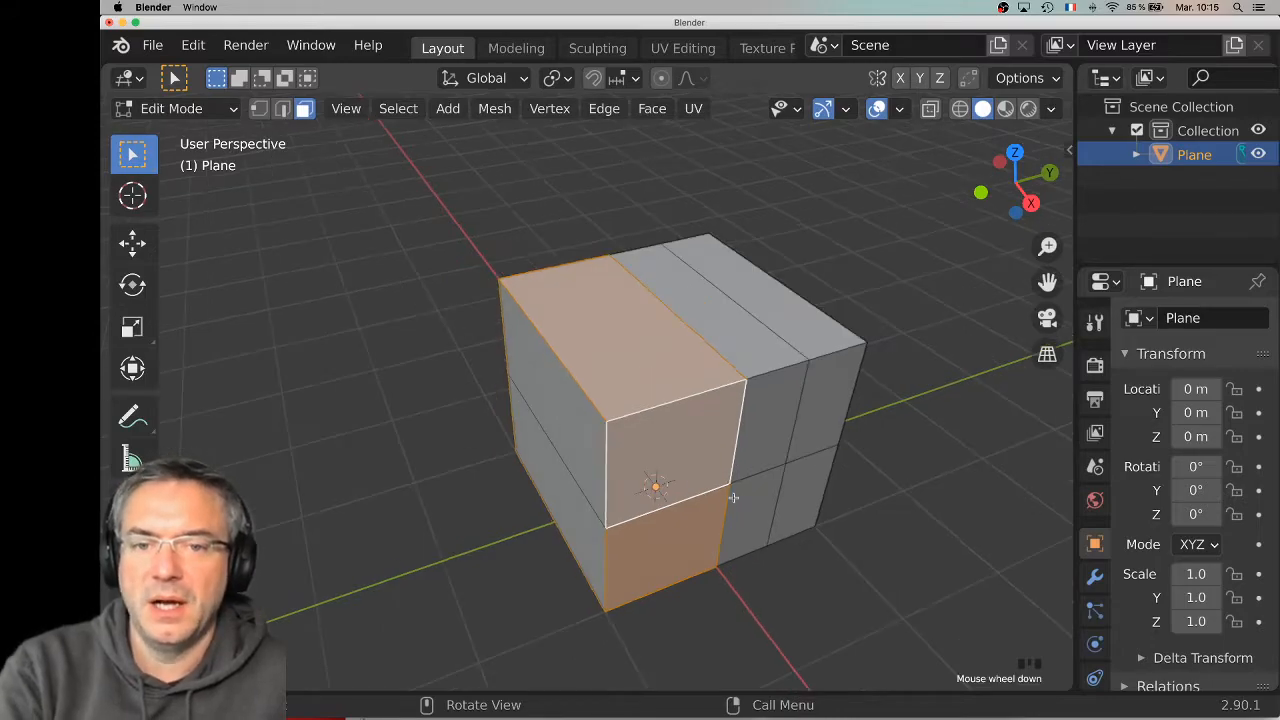
pyautogui.scroll(1, 679, 497)
pyautogui.moveTo(630, 496); pyautogui.dragTo(680, 491, button='middle')
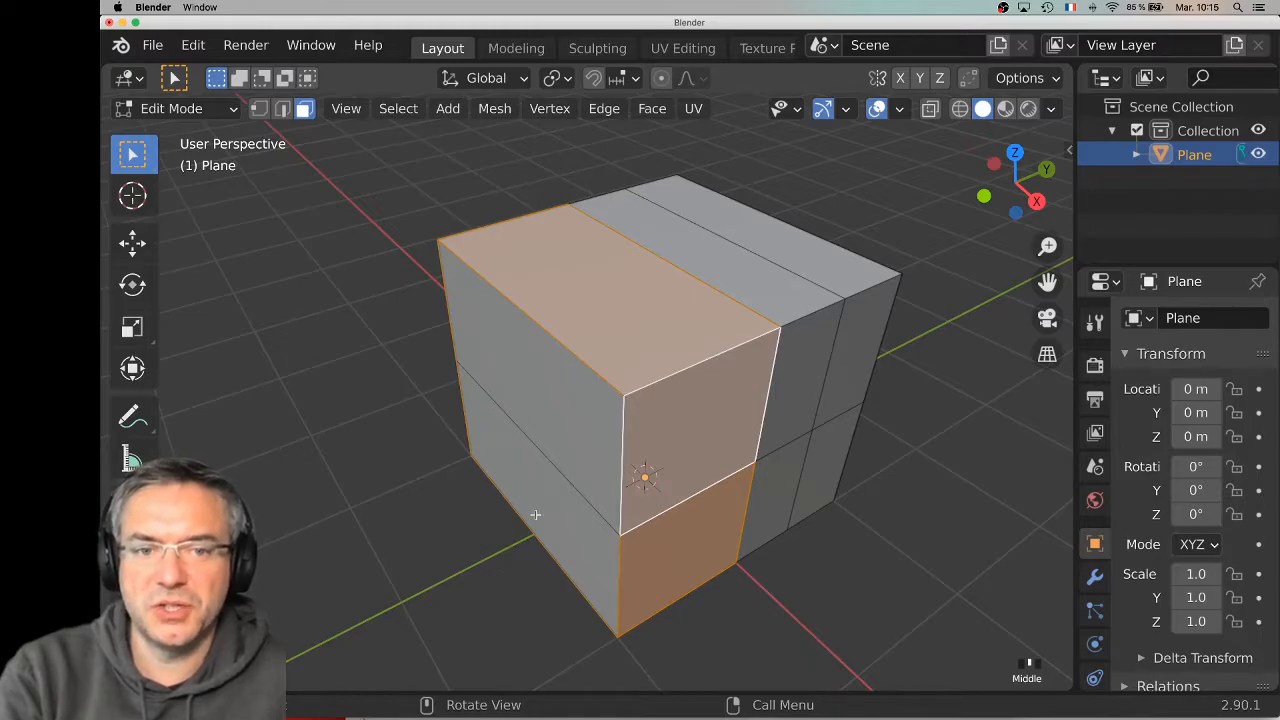
pyautogui.click(668, 551)
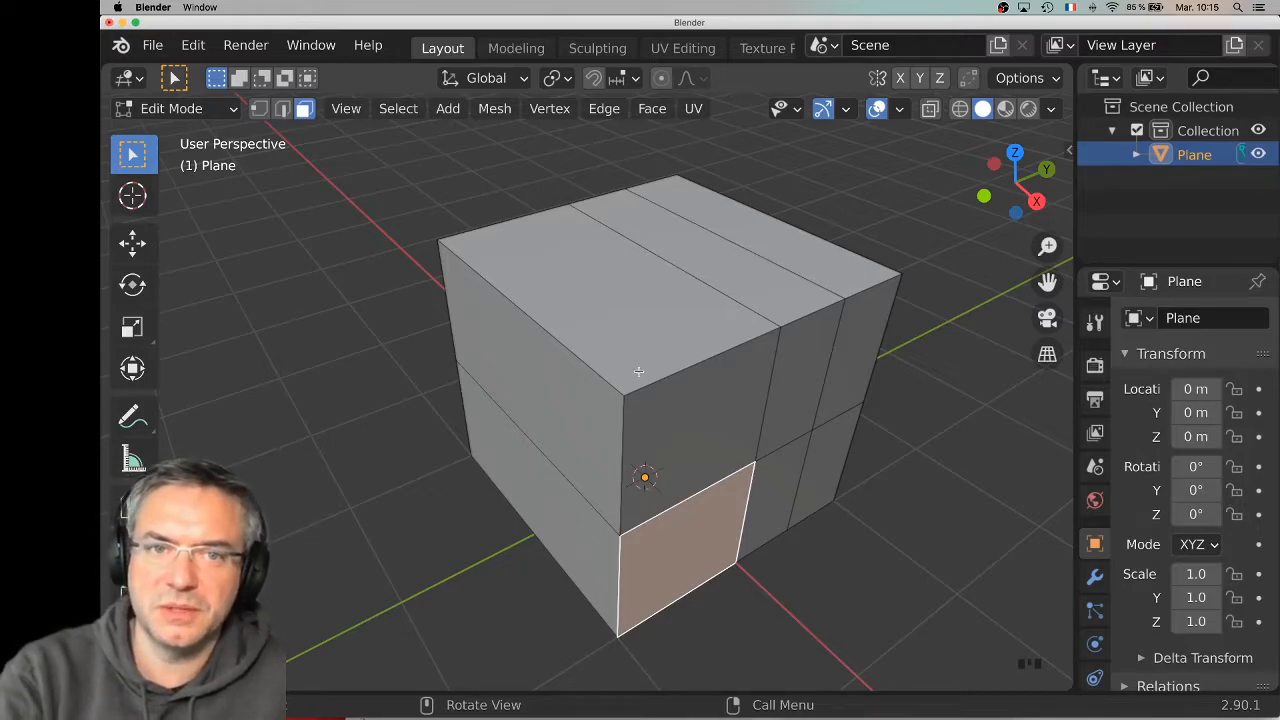
# Set the snapping target to Vertex, and turn snapping on and off again
pyautogui.click(605, 102)
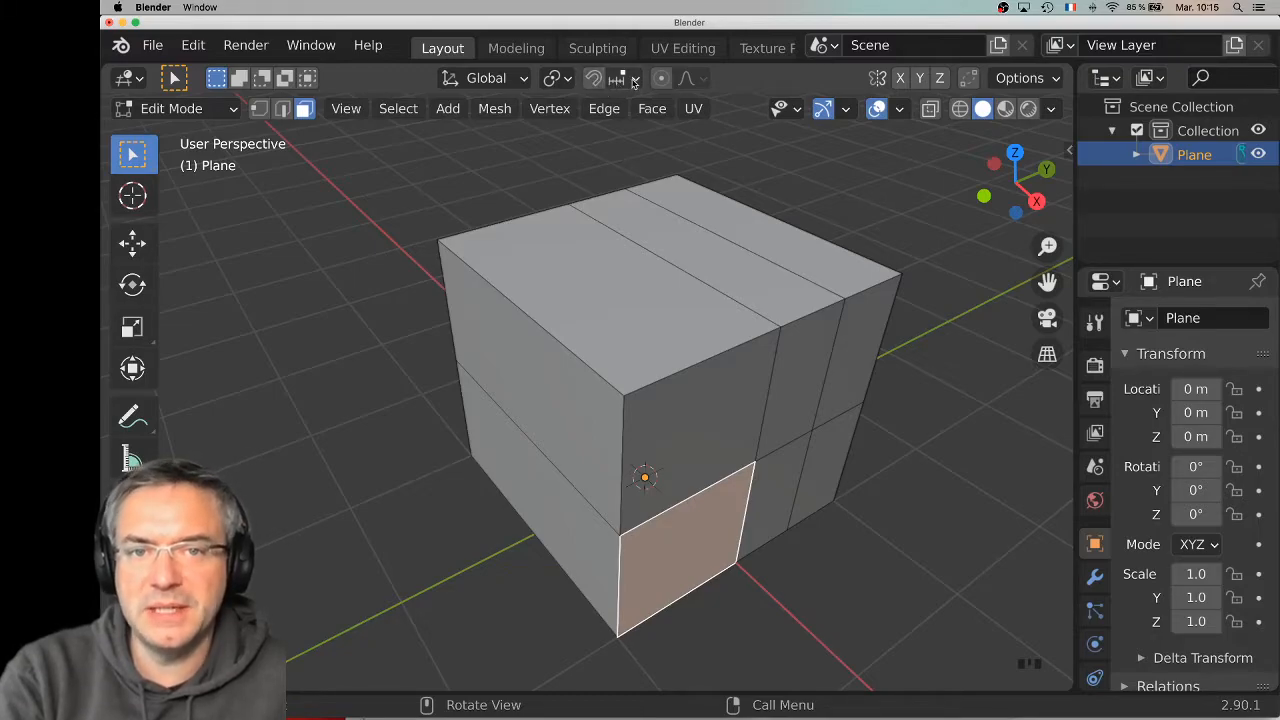
pyautogui.click(636, 80)
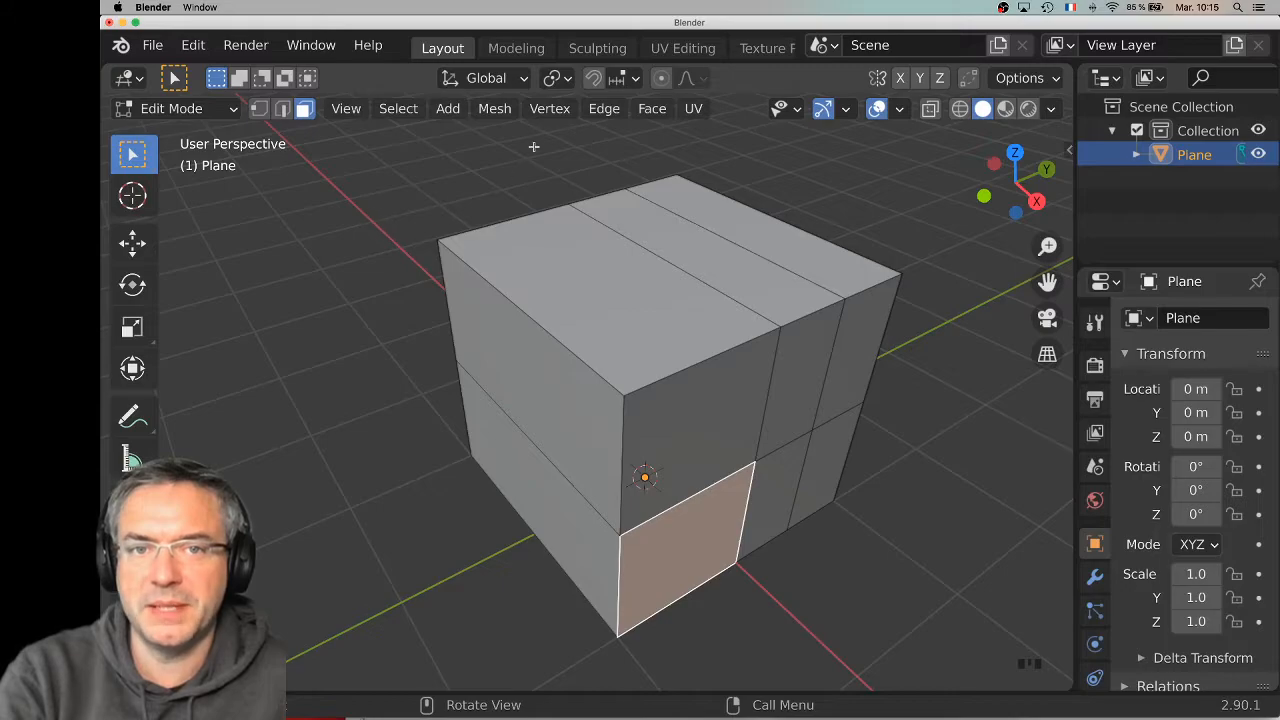
pyautogui.click(632, 80)
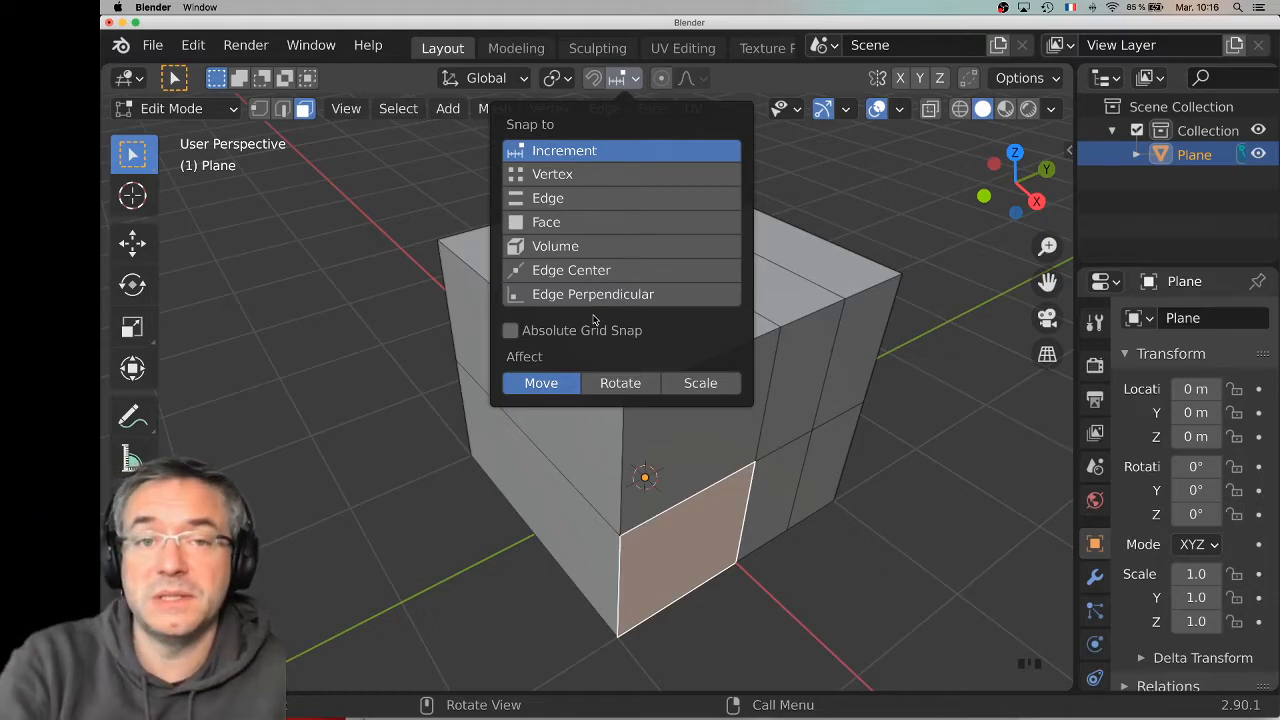
pyautogui.click(567, 177)
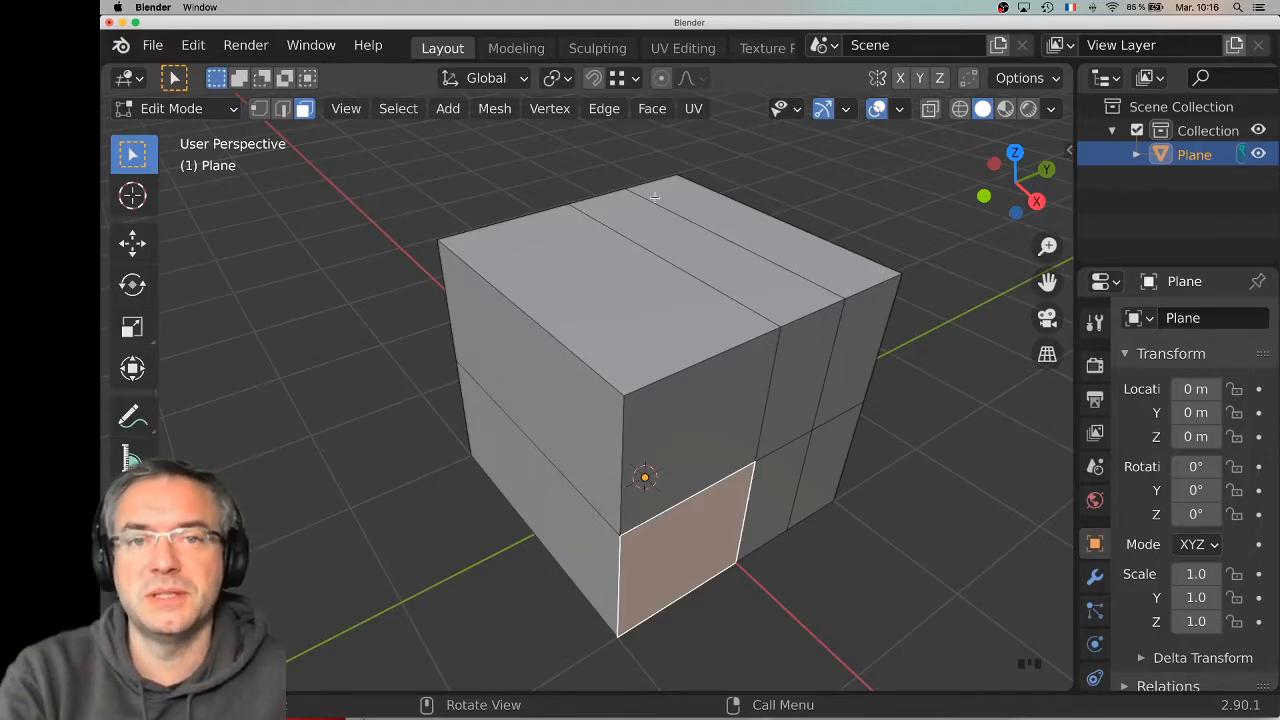
pyautogui.click(594, 82)
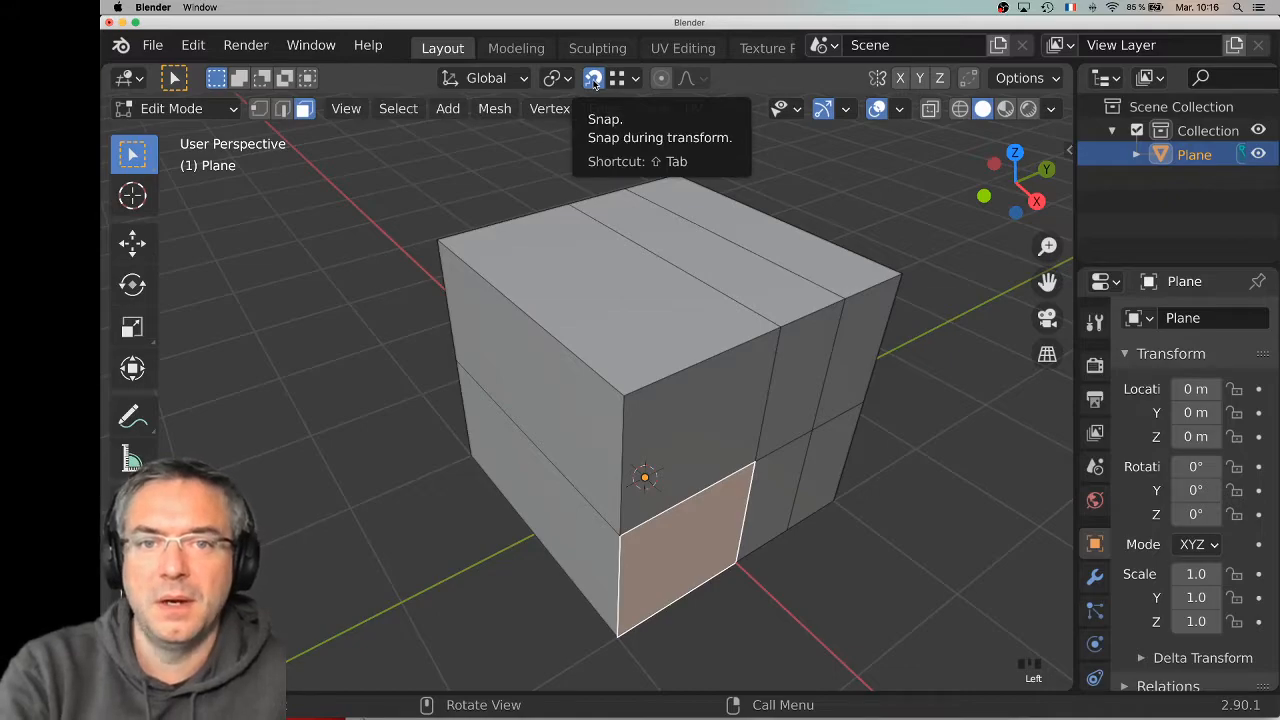
pyautogui.click(594, 80)
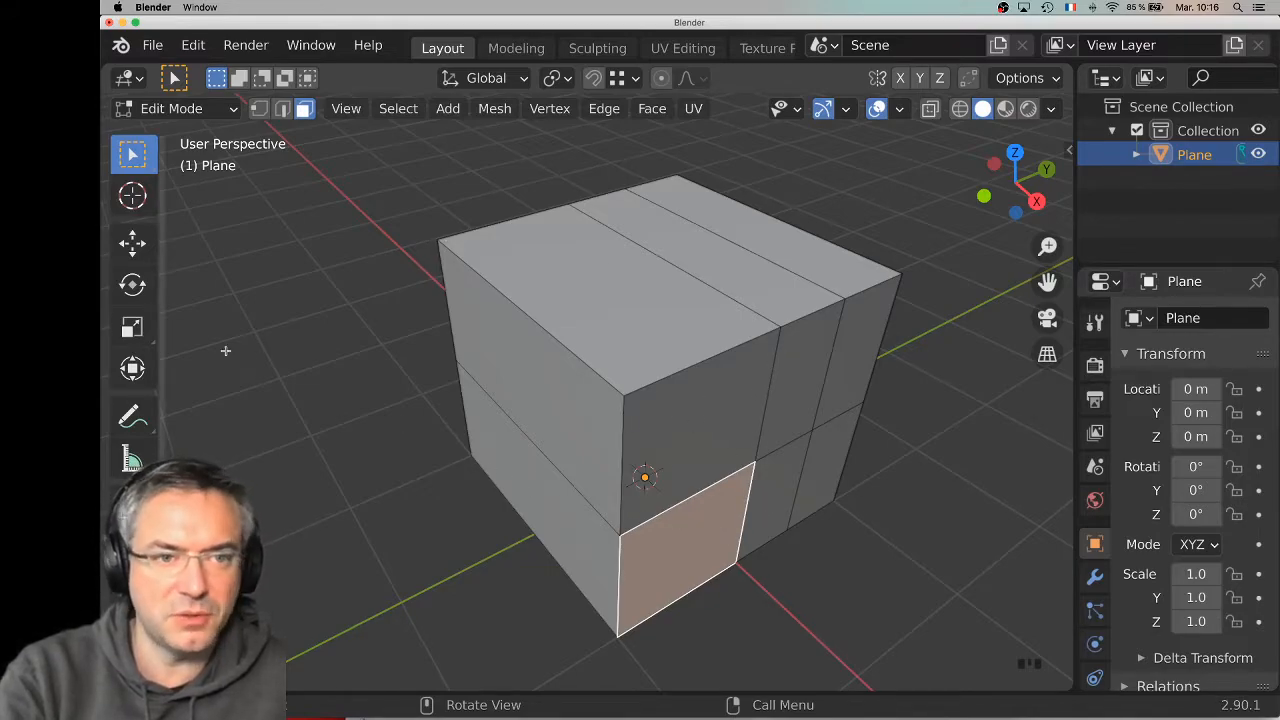
# Try to move the selected lower front face along the X axis, snapping it to a vertex on the block's bottom edge
pyautogui.click(133, 243)
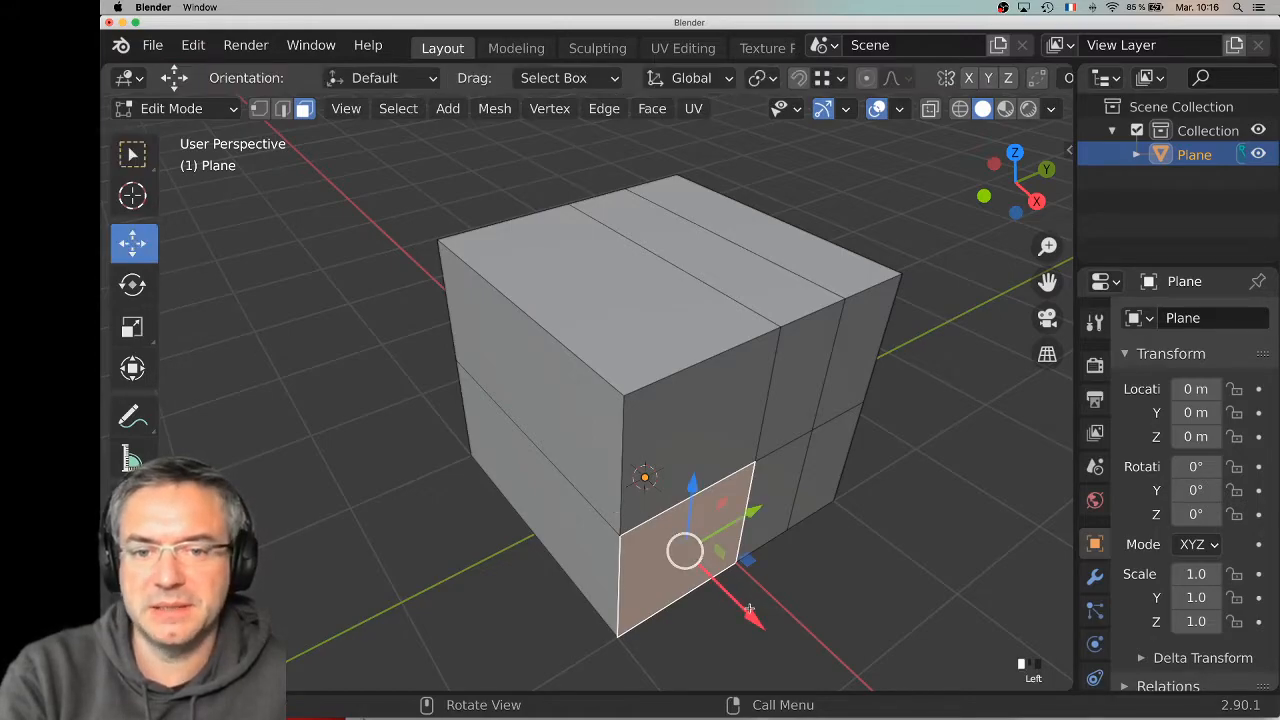
pyautogui.moveTo(748, 608); pyautogui.dragTo(789, 529)
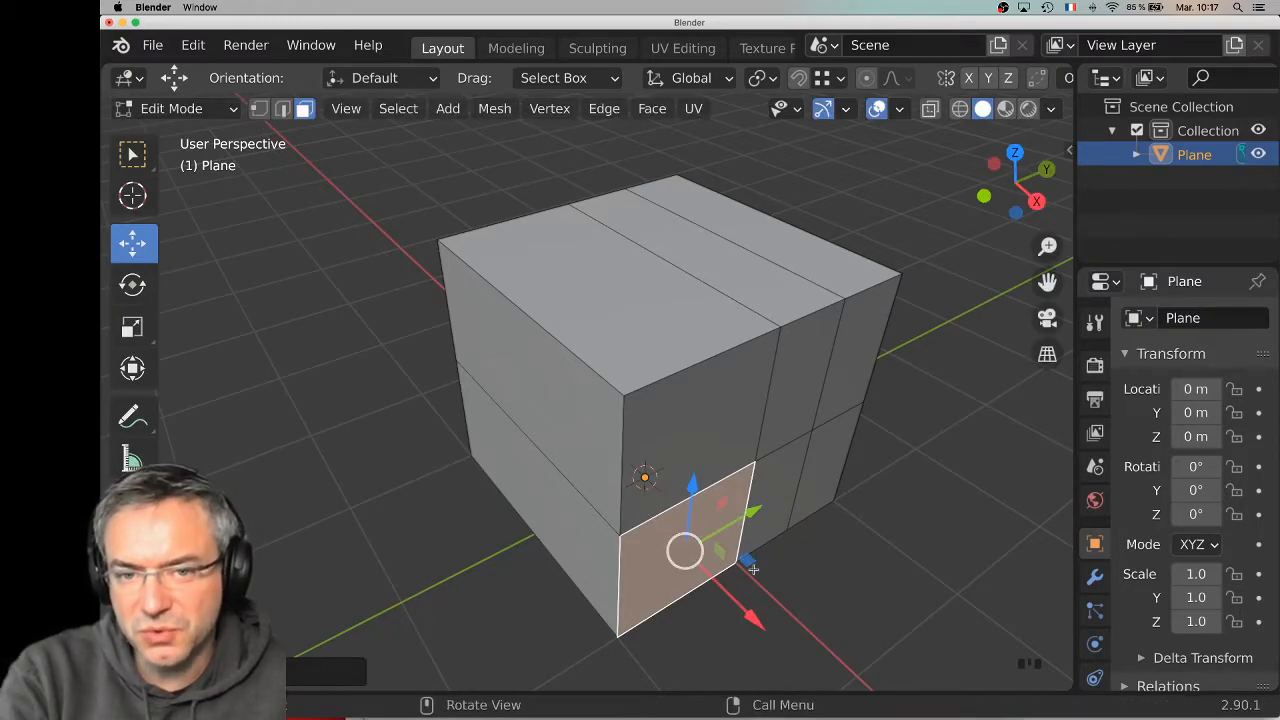
pyautogui.moveTo(754, 617); pyautogui.dragTo(793, 523)
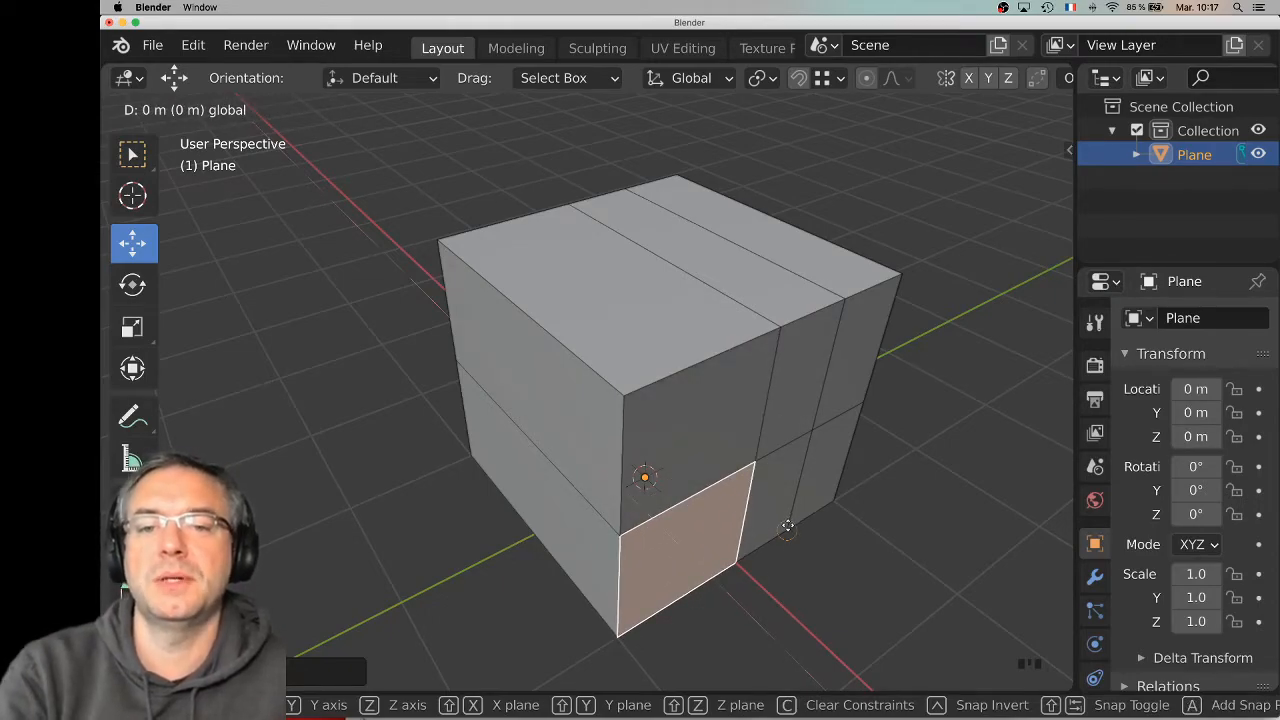
pyautogui.moveTo(787, 526); pyautogui.dragTo(787, 526)
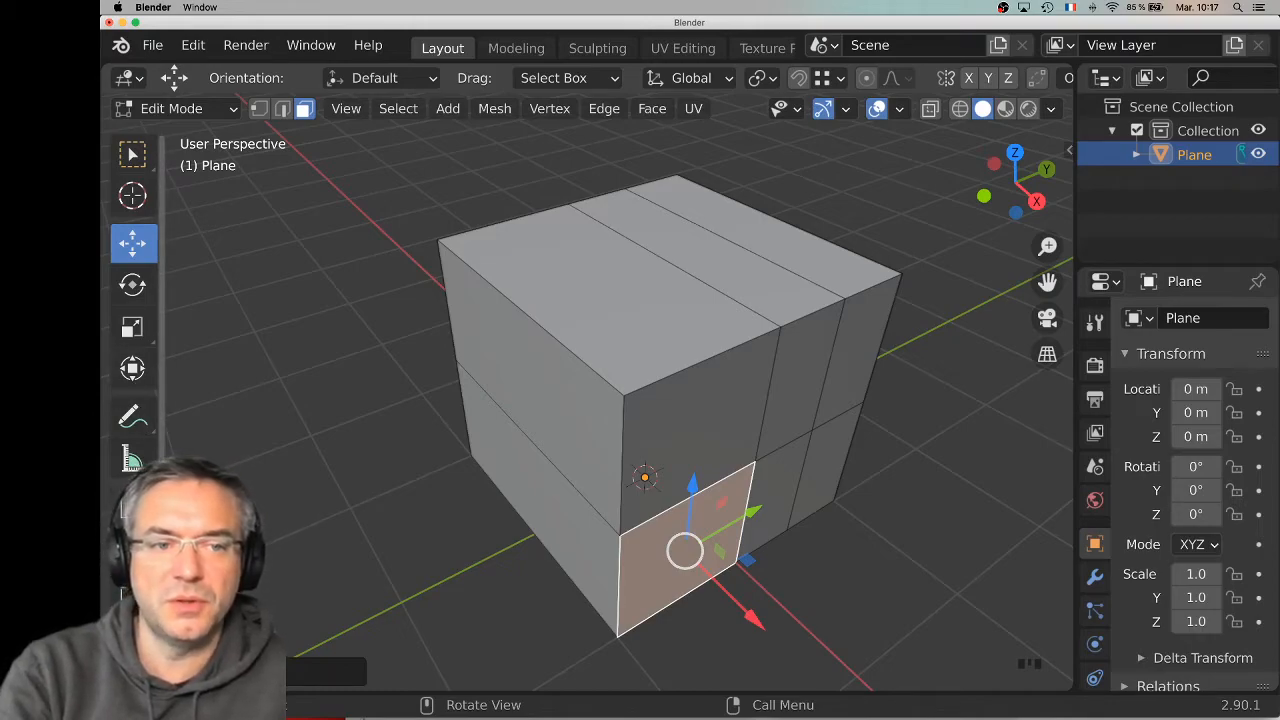
# Try extruding the wide upper front face inward into the block with Extrude Region, and undo the extrusion
pyautogui.moveTo(132, 506); pyautogui.dragTo(265, 352)
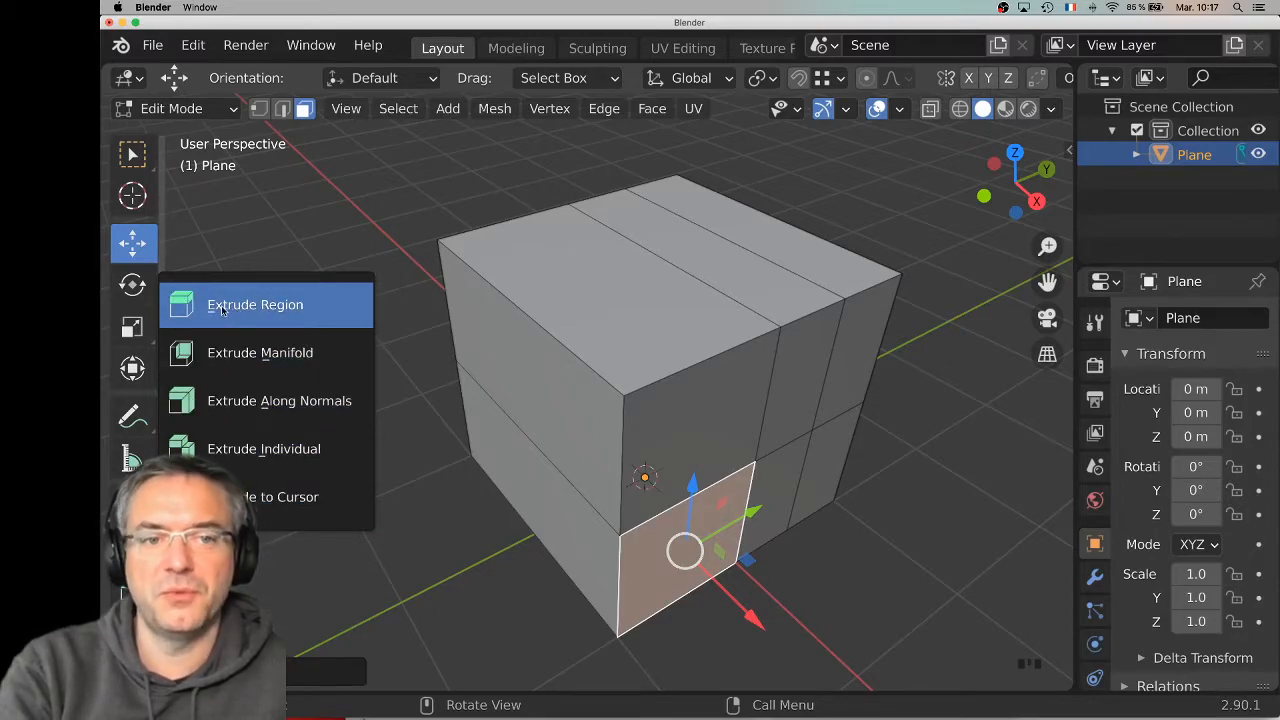
pyautogui.click(240, 360)
pyautogui.press('super+Tab')
pyautogui.click(131, 497)
pyautogui.click(131, 497)
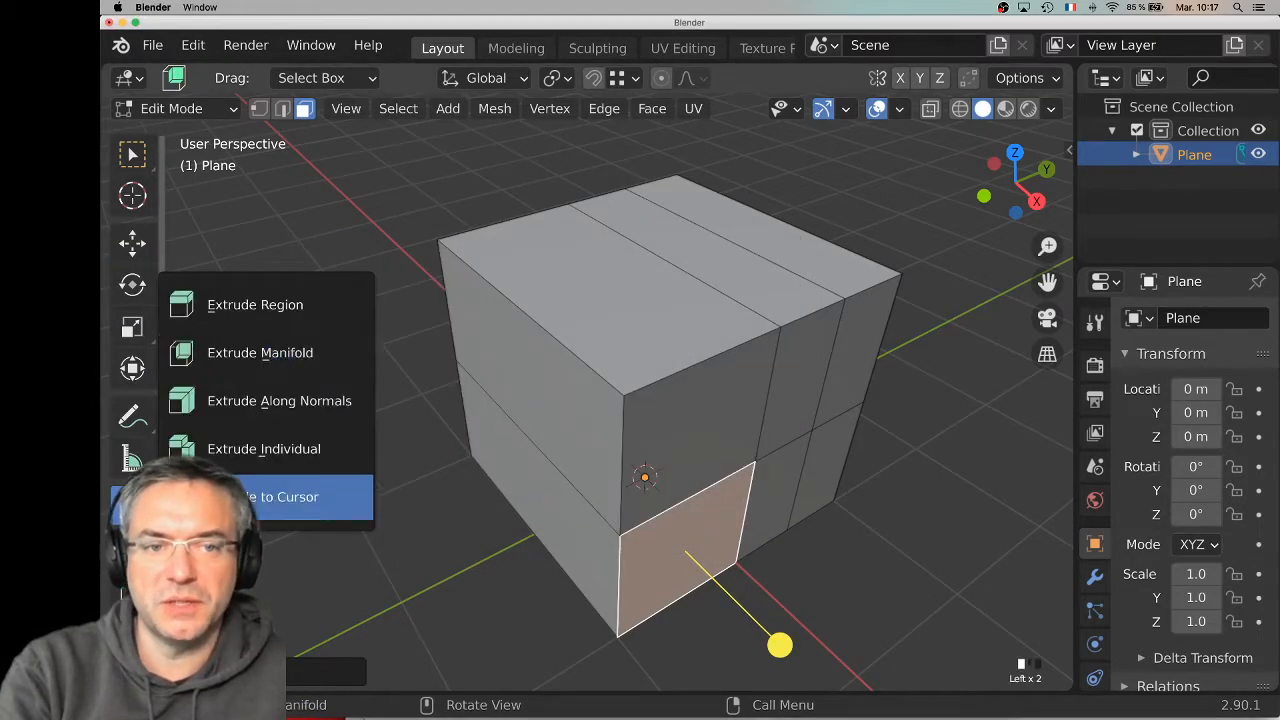
pyautogui.click(291, 314)
pyautogui.click(676, 409)
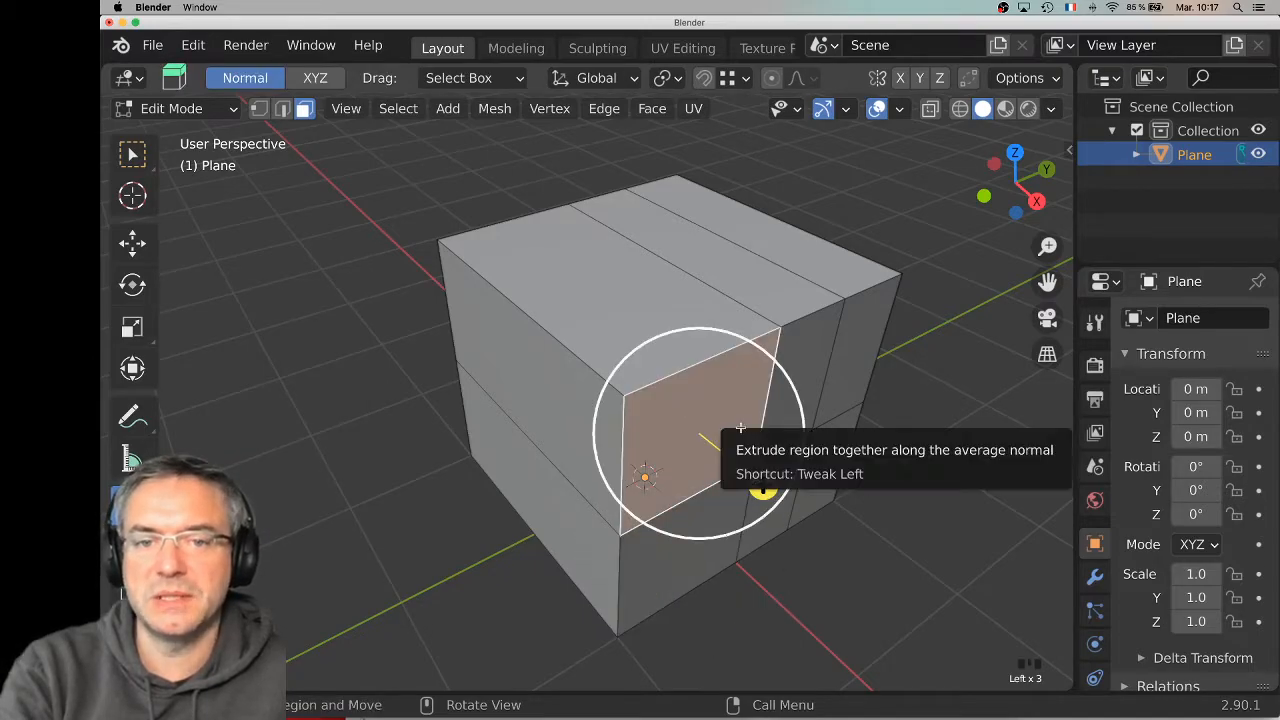
pyautogui.moveTo(763, 483); pyautogui.dragTo(638, 214)
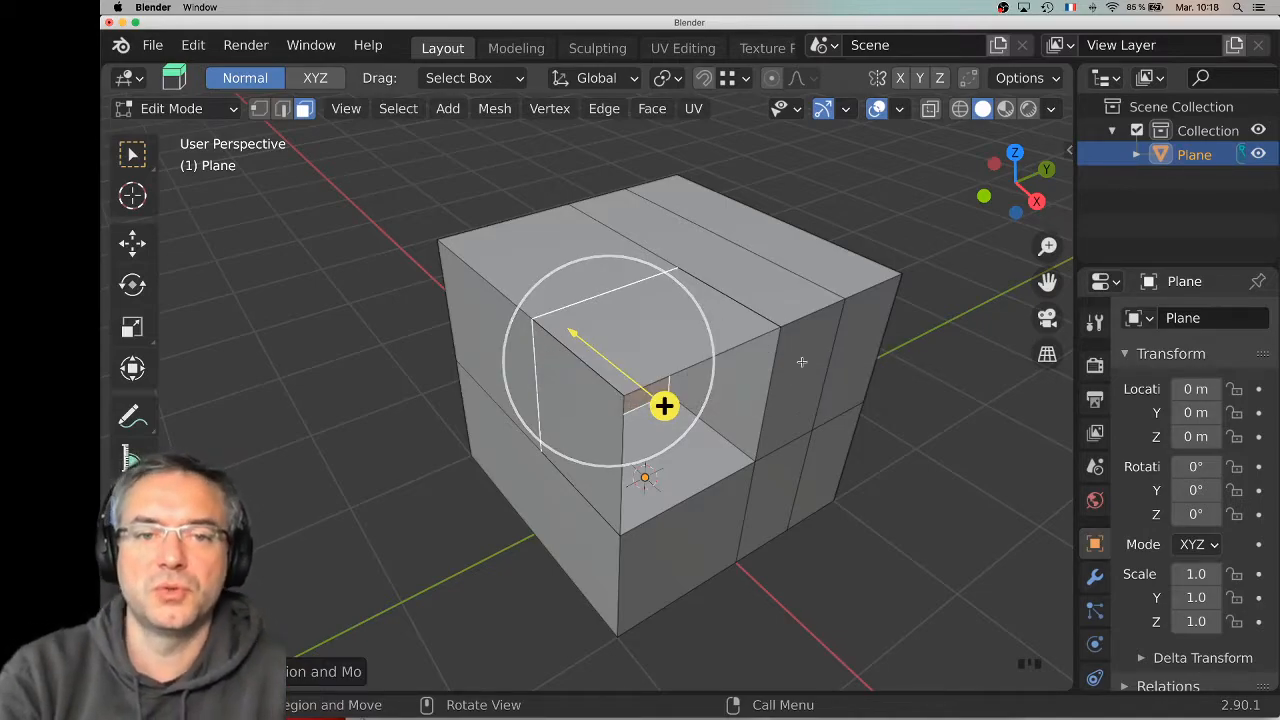
pyautogui.hotkey('ctrl', 'z')
pyautogui.hotkey('ctrl', 'z')
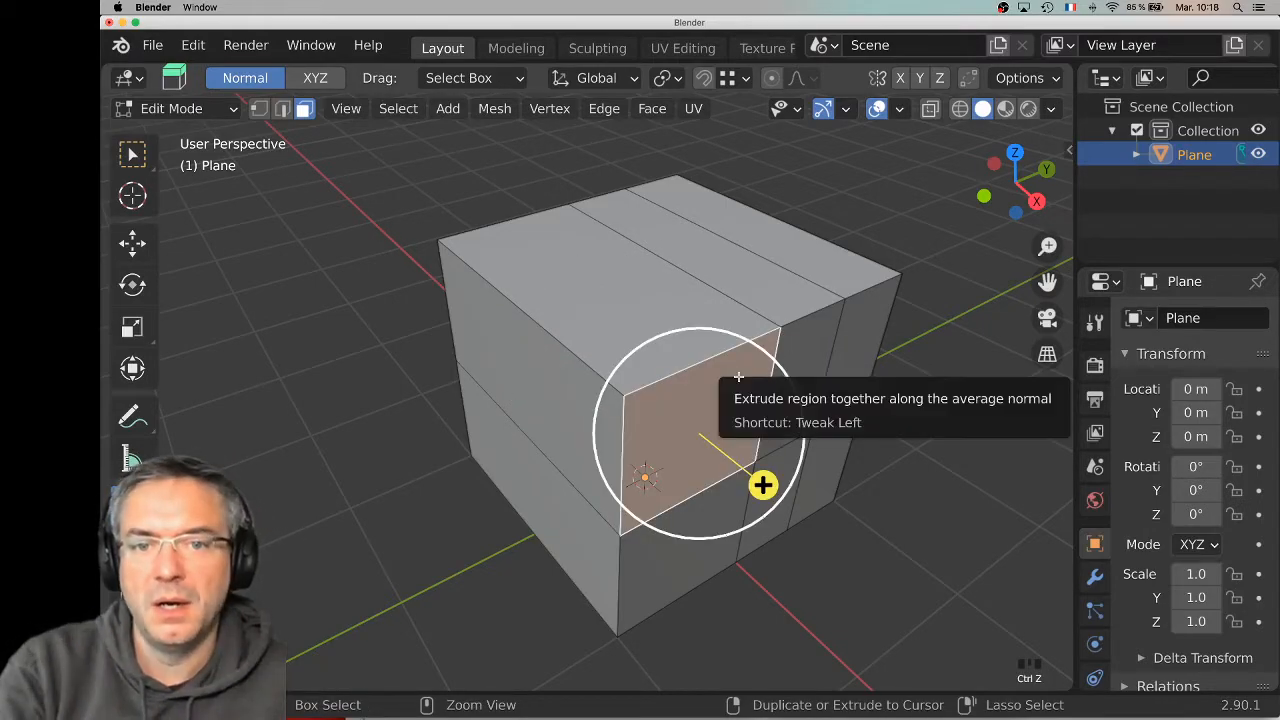
# Extrude the wide upper front face inward with Extrude Manifold to cut a step-shaped notch into the block
pyautogui.click(707, 397)
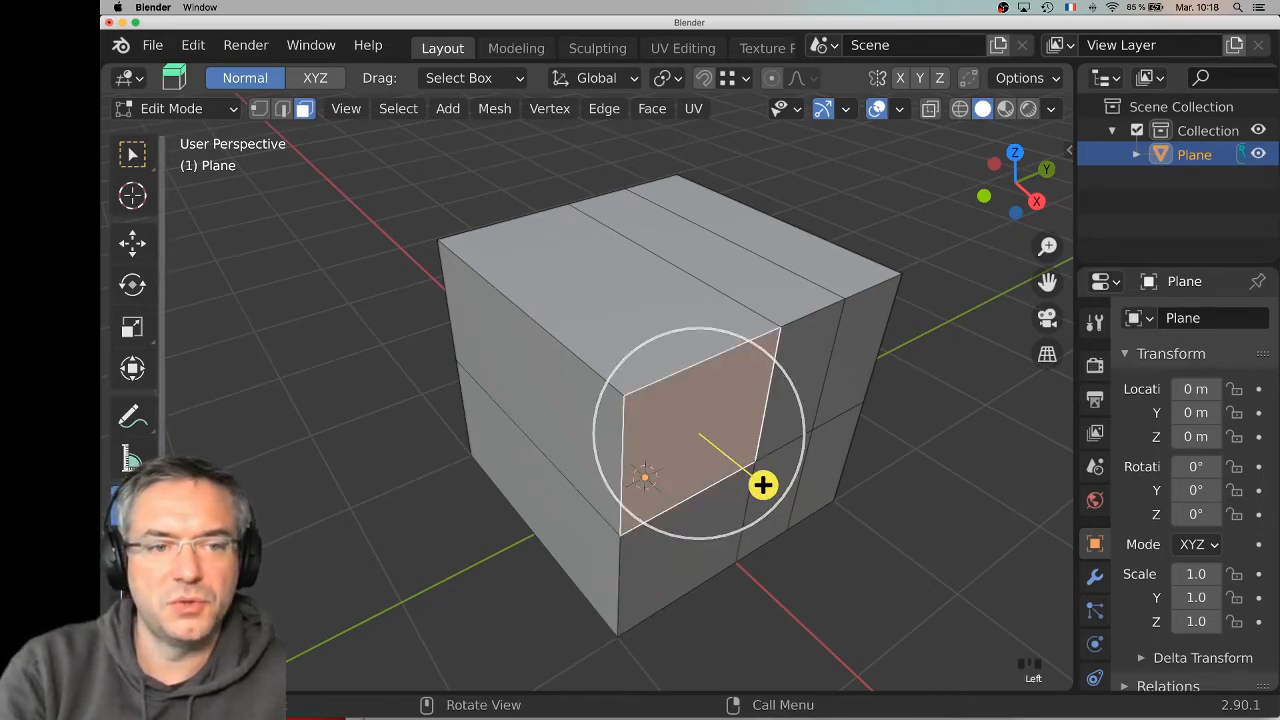
pyautogui.moveTo(132, 506); pyautogui.dragTo(273, 367)
pyautogui.moveTo(795, 511); pyautogui.dragTo(684, 450)
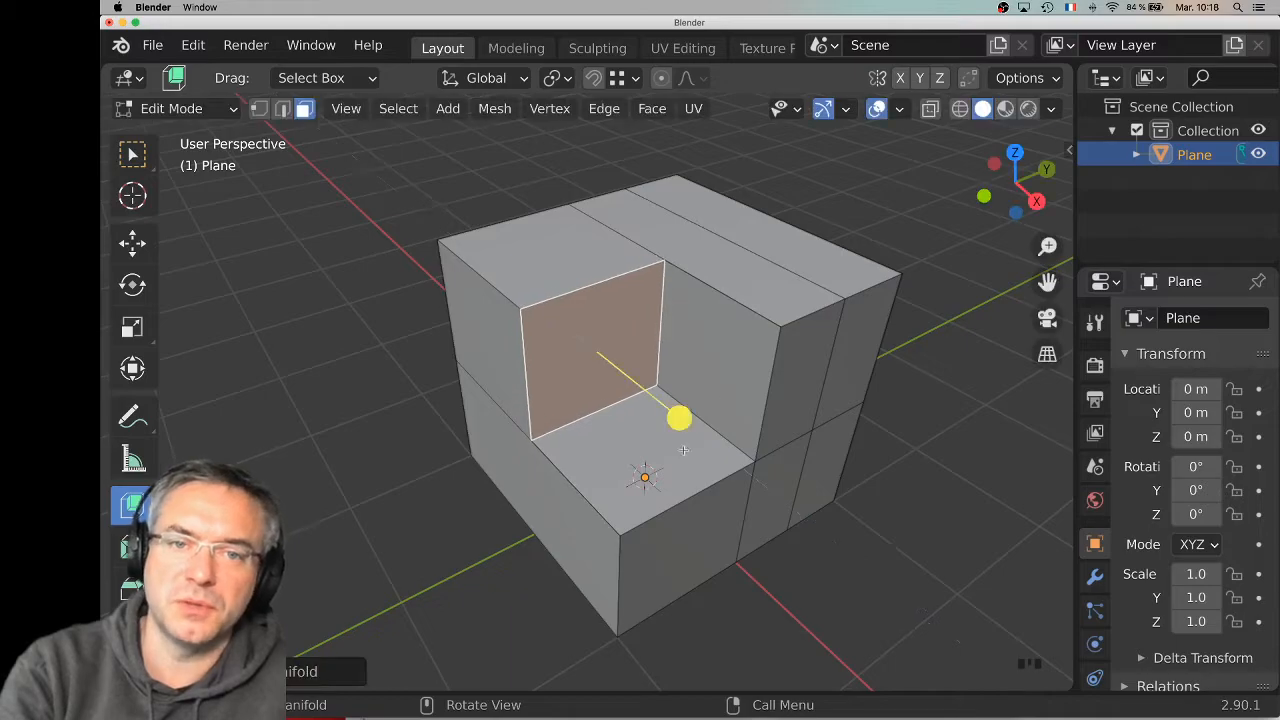
# Extrude the middle strip of the block's top face, beside the notch, upward into a tall section with Extrude Manifold
pyautogui.click(803, 293)
pyautogui.moveTo(778, 251); pyautogui.dragTo(695, 268, button='middle')
pyautogui.moveTo(691, 269); pyautogui.dragTo(704, 131)
# Add a vertical loop cut across the block's long outer wall and slide it fully to the wall's outer corner edge
pyautogui.moveTo(843, 366); pyautogui.dragTo(570, 341, button='middle')
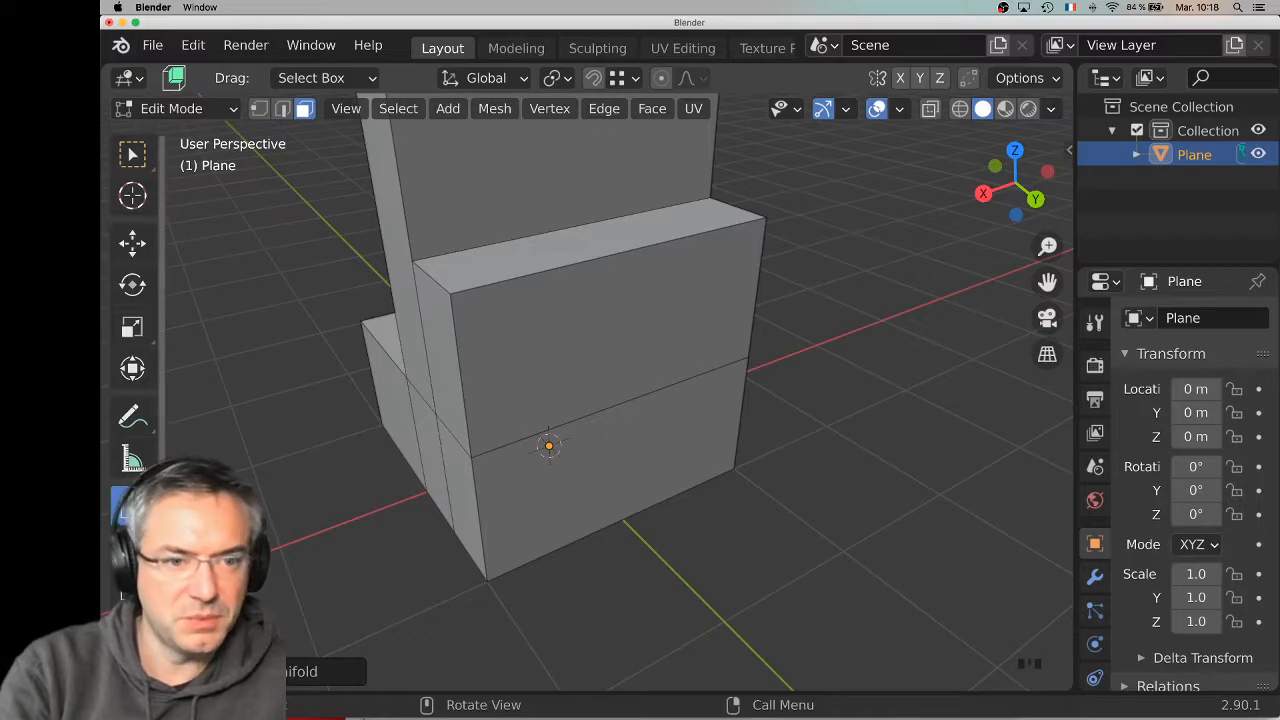
pyautogui.hotkey('ctrl', 'r')
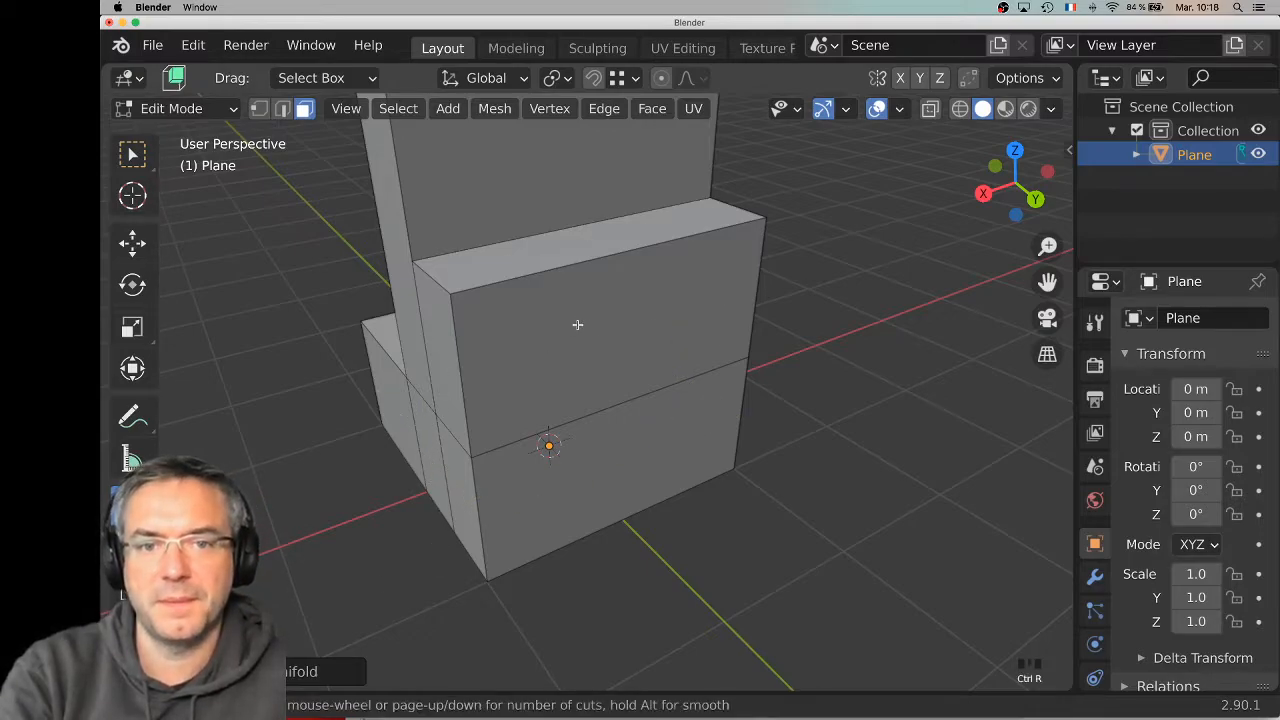
pyautogui.click(584, 292)
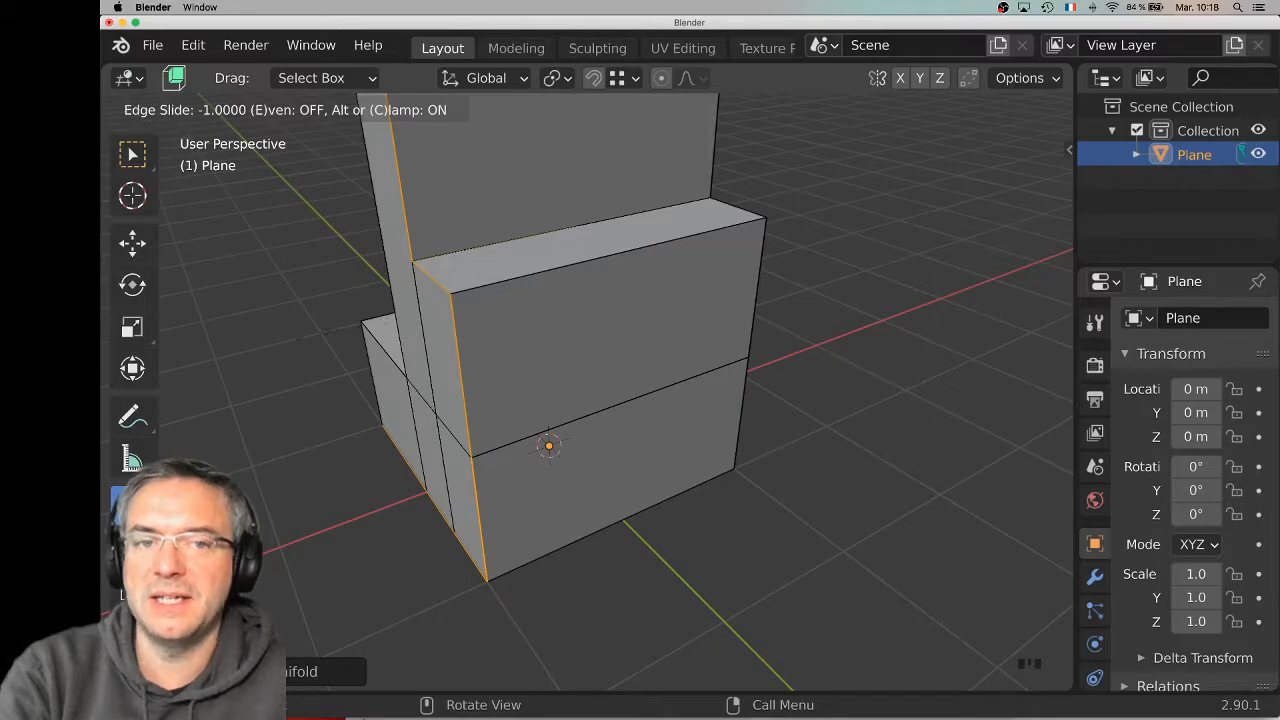
pyautogui.click(326, 333)
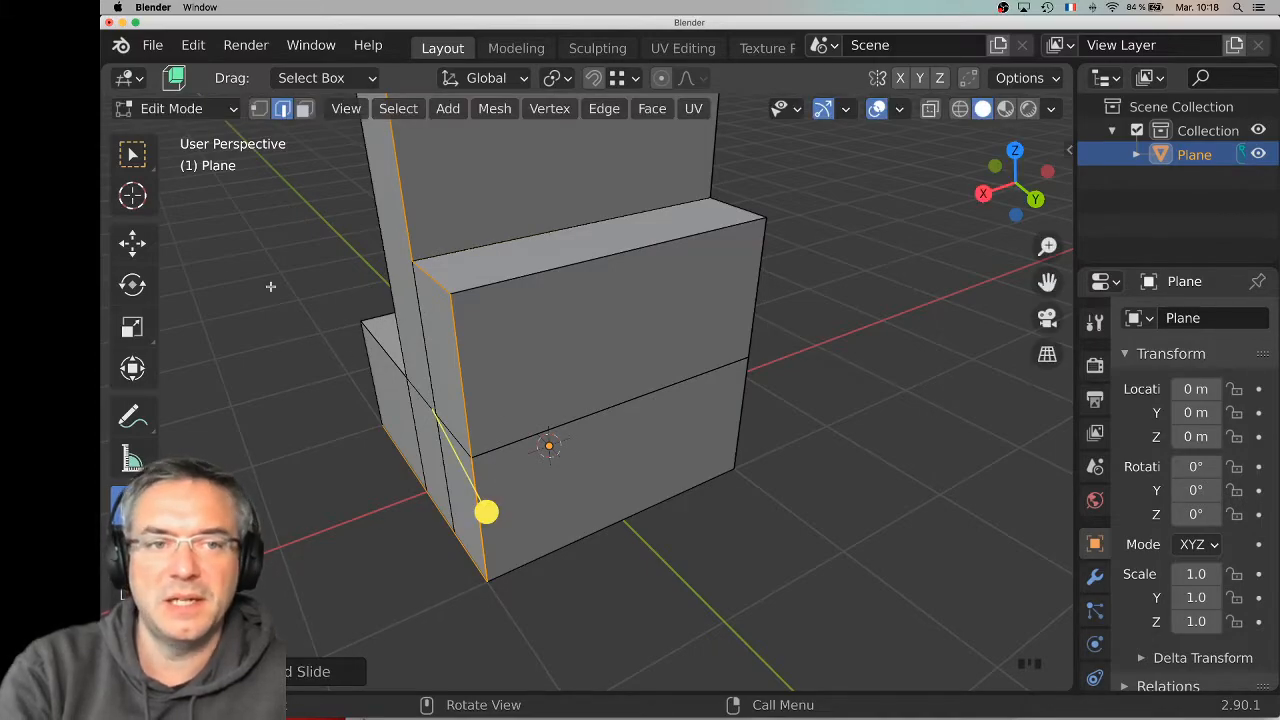
# Move the new edge loop inward along the wall by -0.5 m in X
pyautogui.click(133, 242)
pyautogui.moveTo(338, 436); pyautogui.dragTo(398, 418)
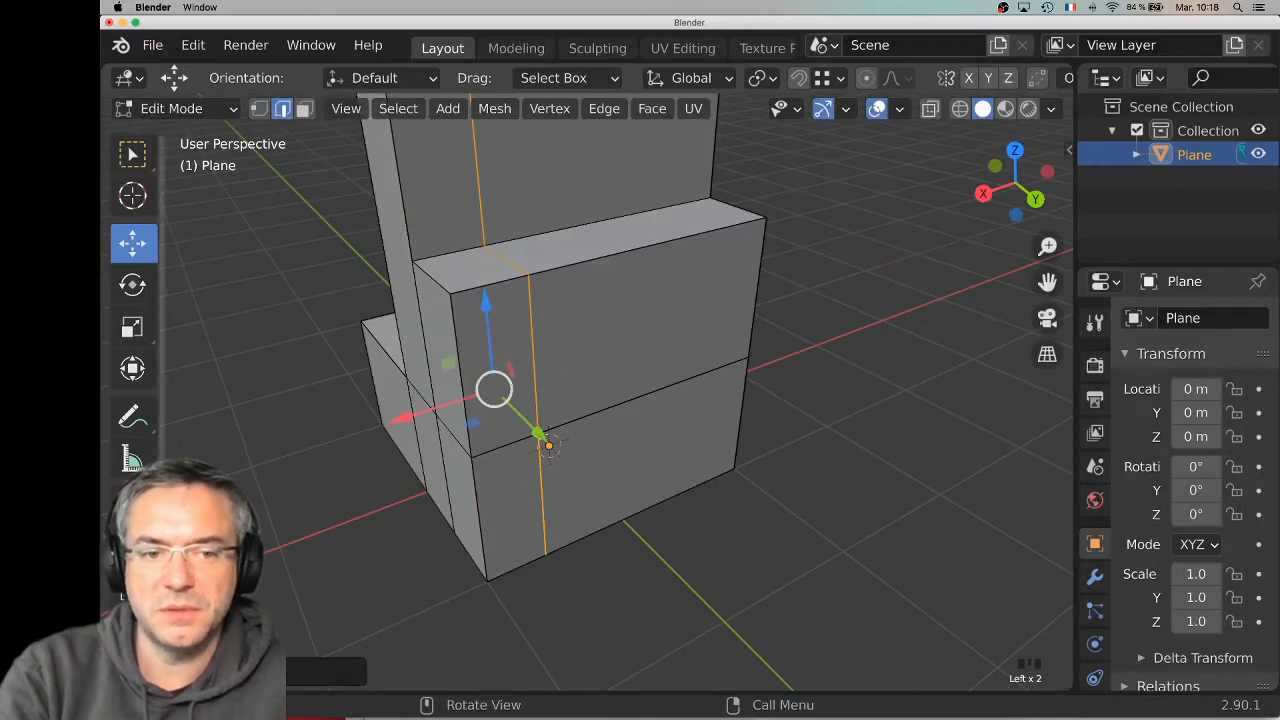
pyautogui.click(326, 671)
pyautogui.click(378, 565)
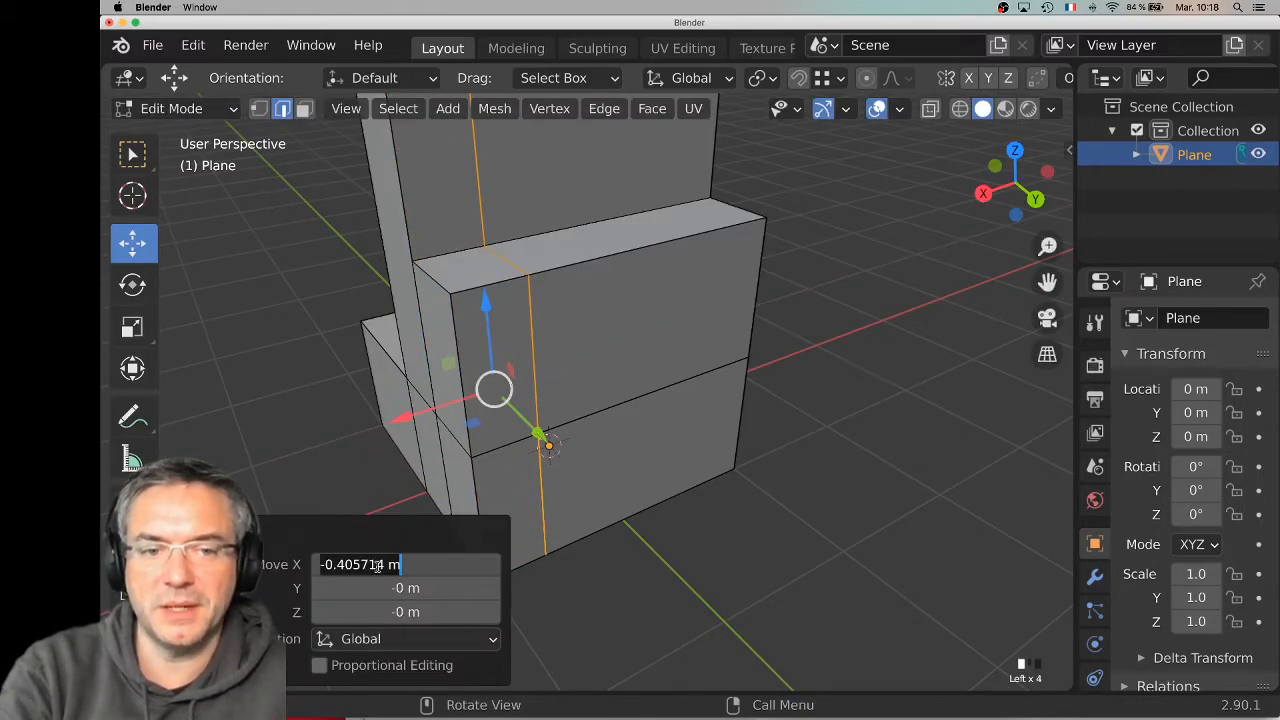
pyautogui.write('-0.5')
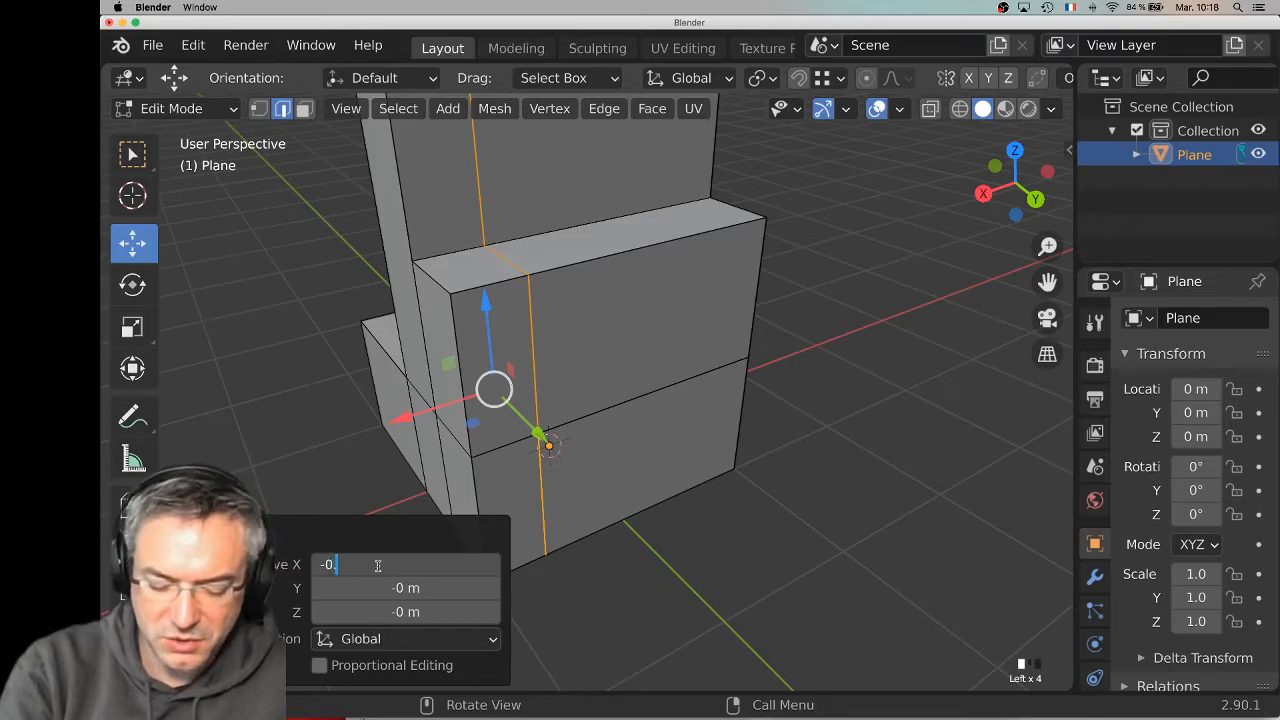
pyautogui.press('Return')
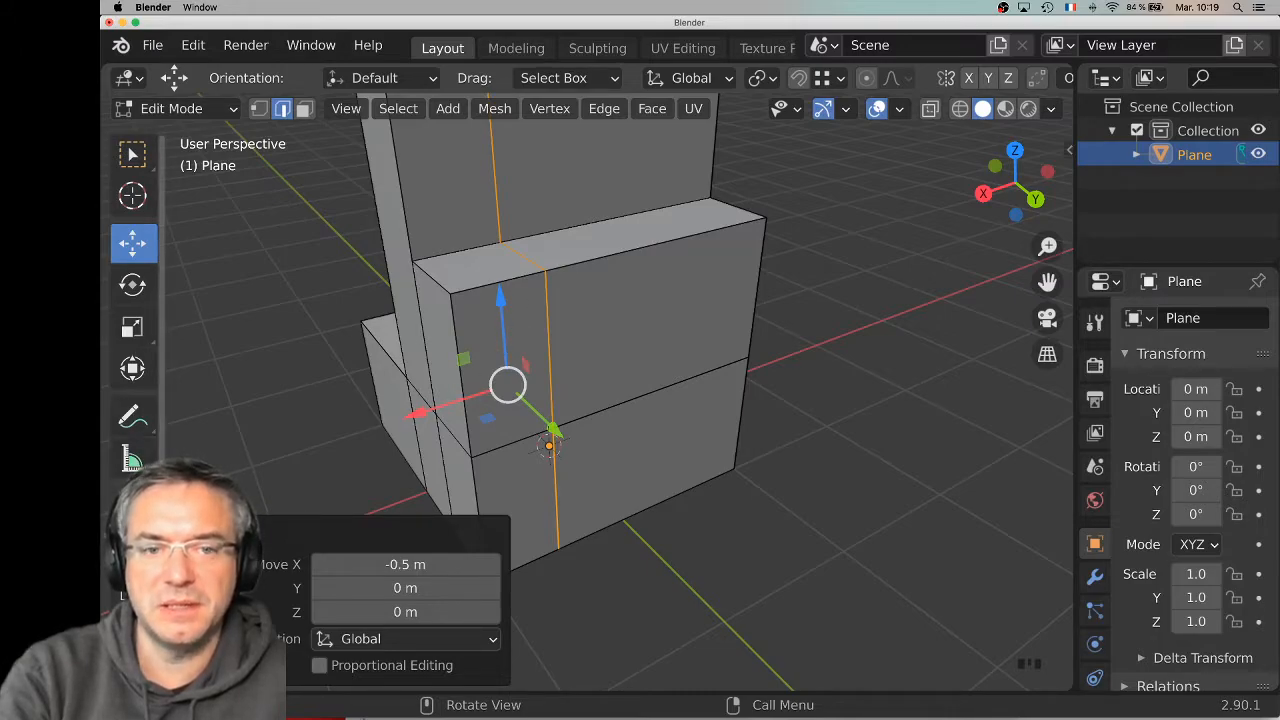
# Try extruding the lower segment of the new vertical edge outward from the wall, and undo the extrusion
pyautogui.click(132, 505)
pyautogui.click(512, 346)
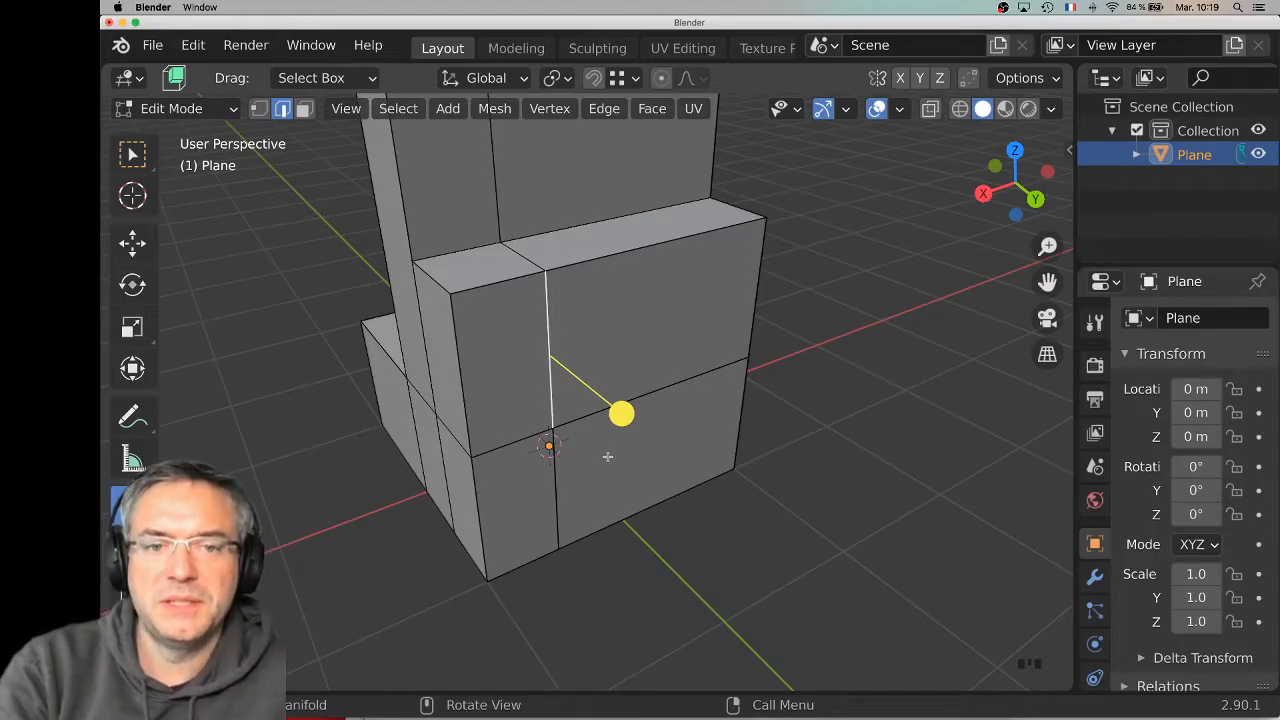
pyautogui.click(463, 518)
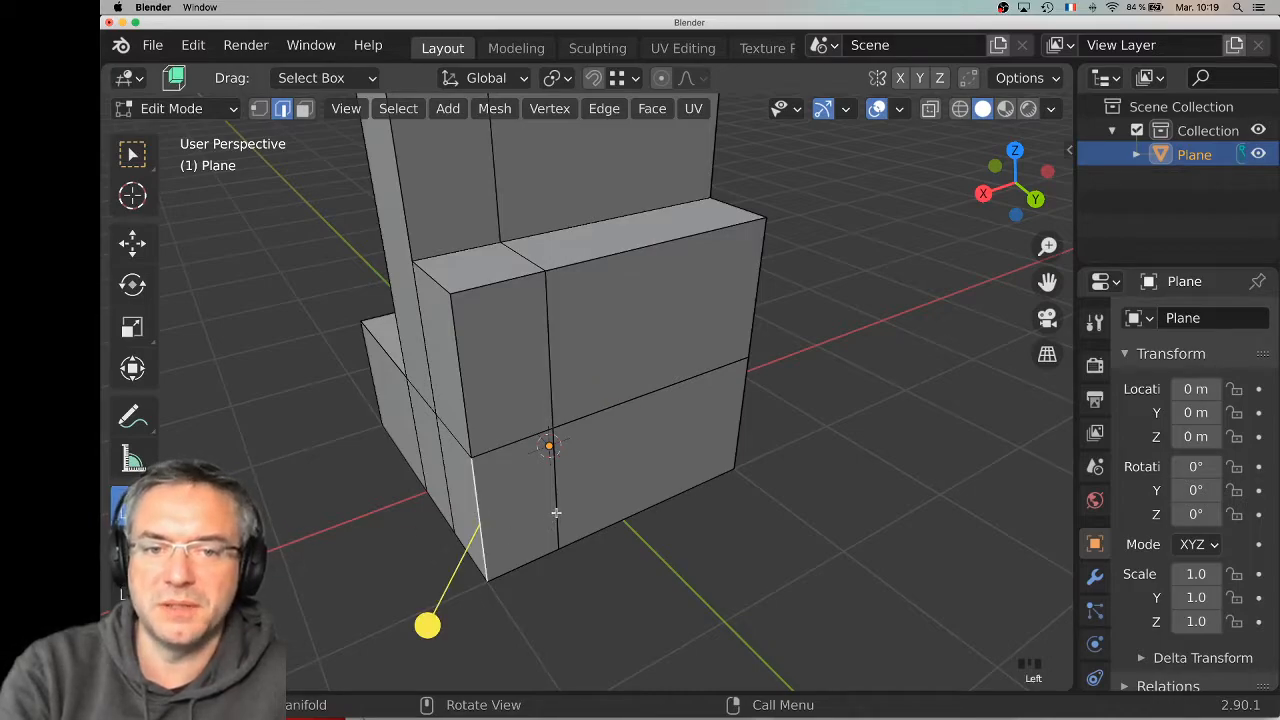
pyautogui.click(556, 512)
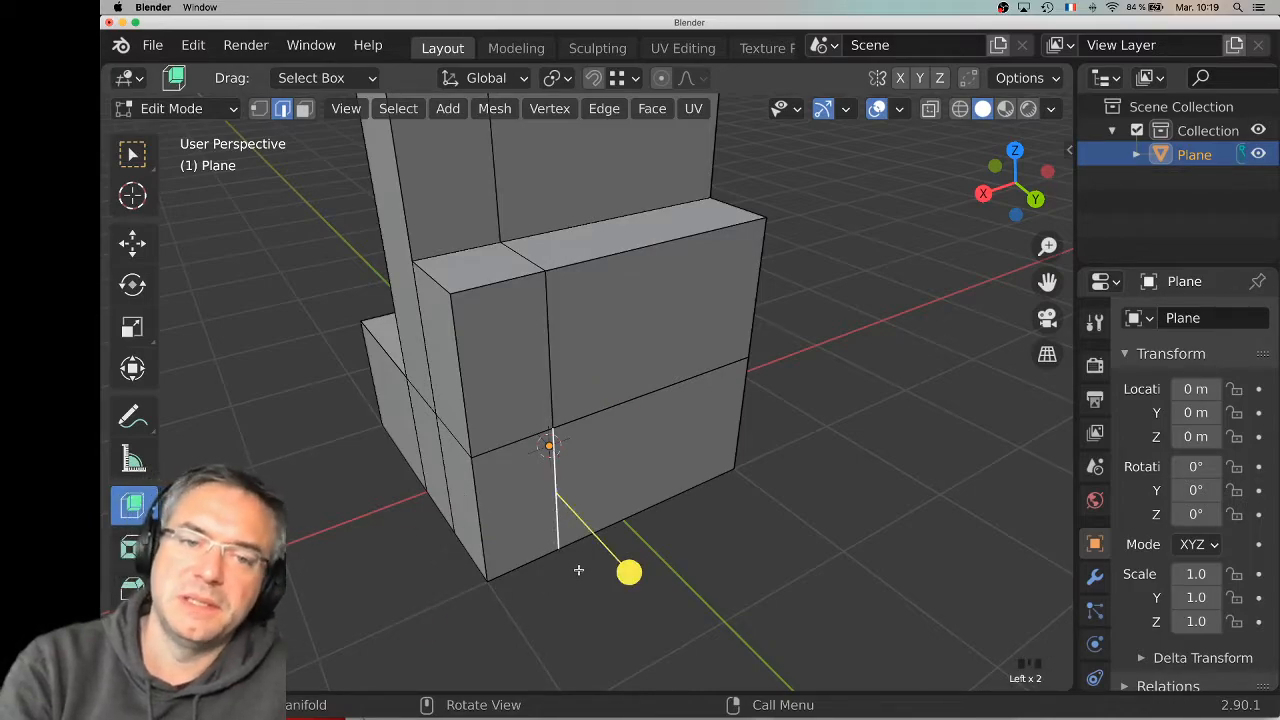
pyautogui.moveTo(629, 573); pyautogui.dragTo(755, 659)
pyautogui.hotkey('ctrl', 'z')
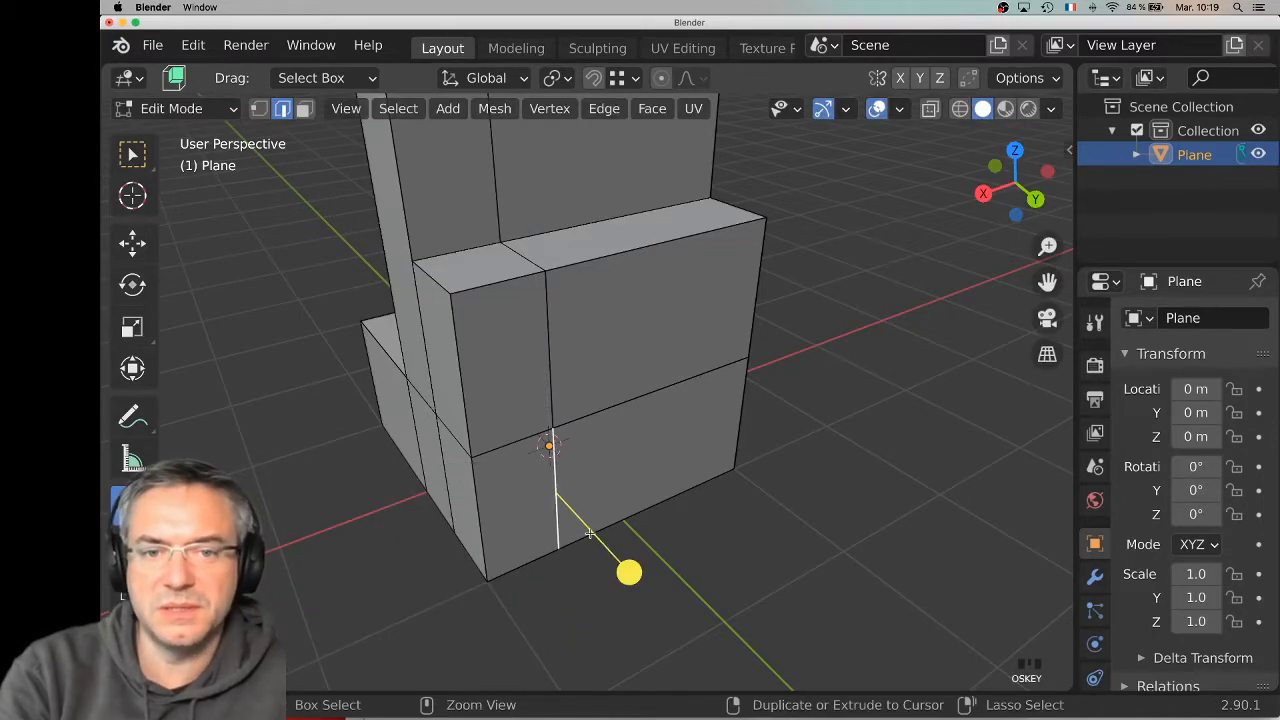
pyautogui.click(467, 458)
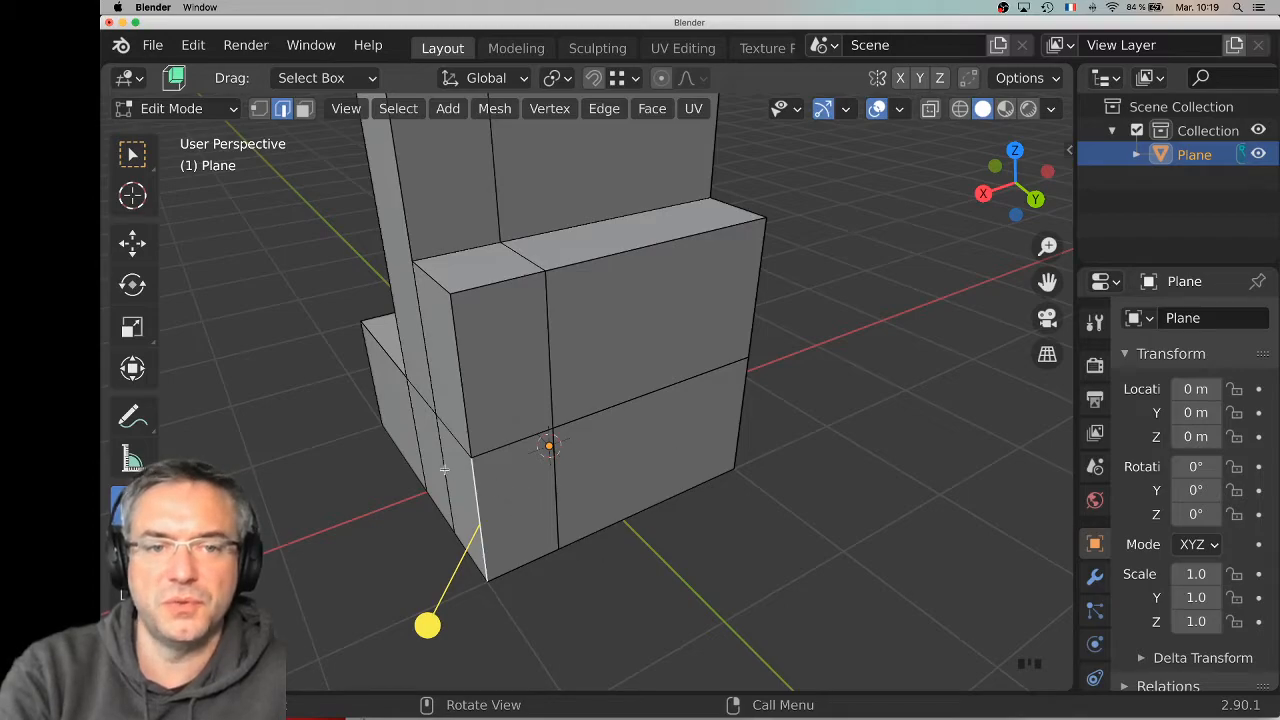
# Select the vertex at the base of the new edge loop and extrude it about 0.96 m outward along Y
pyautogui.click(136, 153)
pyautogui.click(258, 108)
pyautogui.click(554, 545)
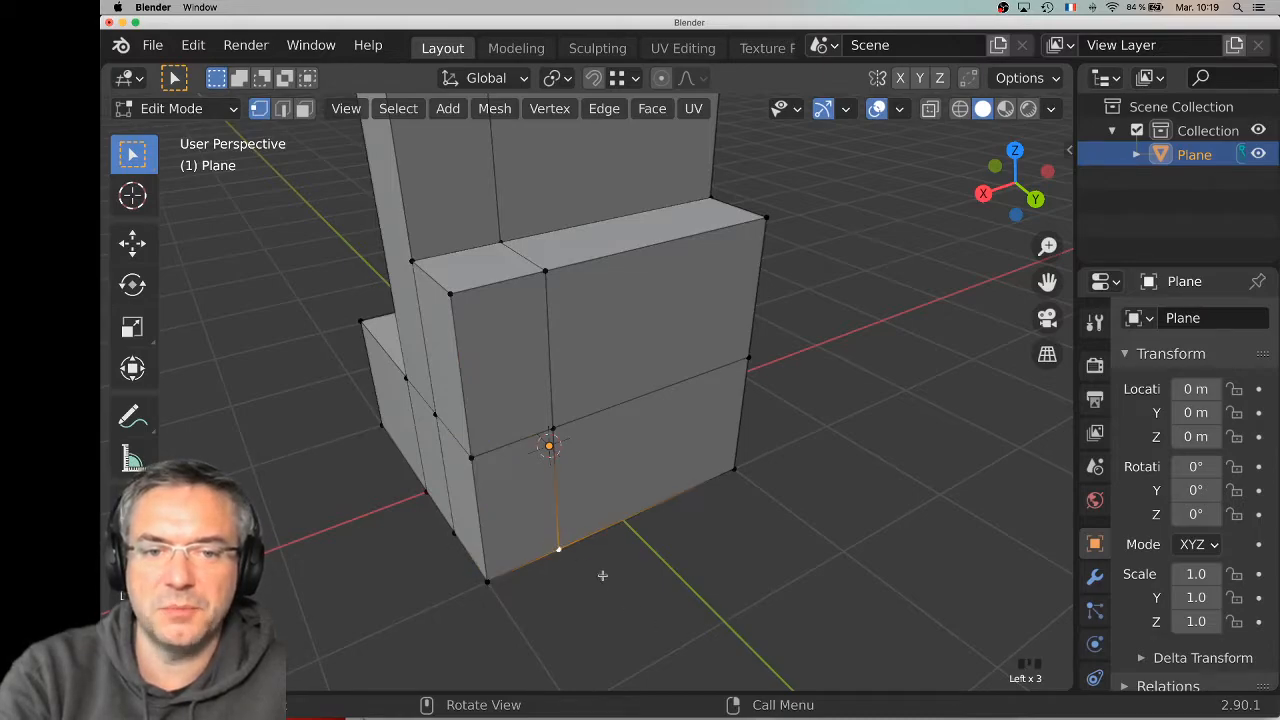
pyautogui.press('e')
pyautogui.press('y')
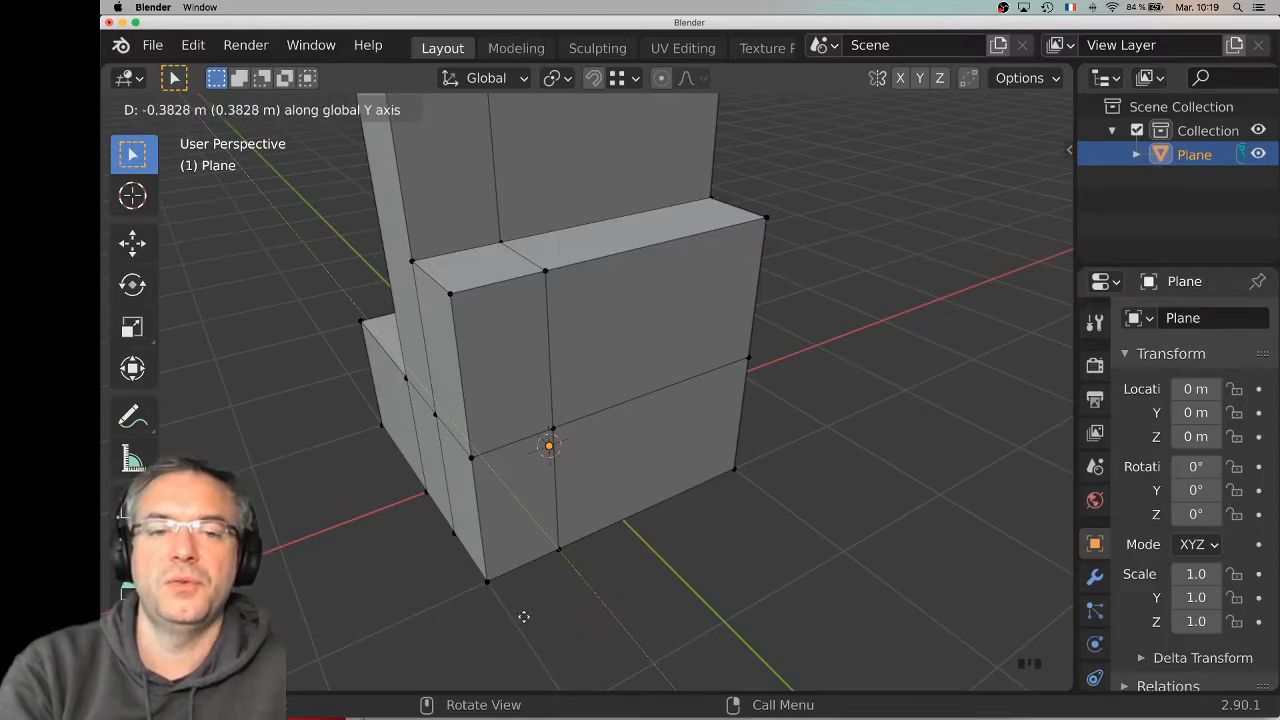
pyautogui.press('y')
pyautogui.press('y')
pyautogui.press('x')
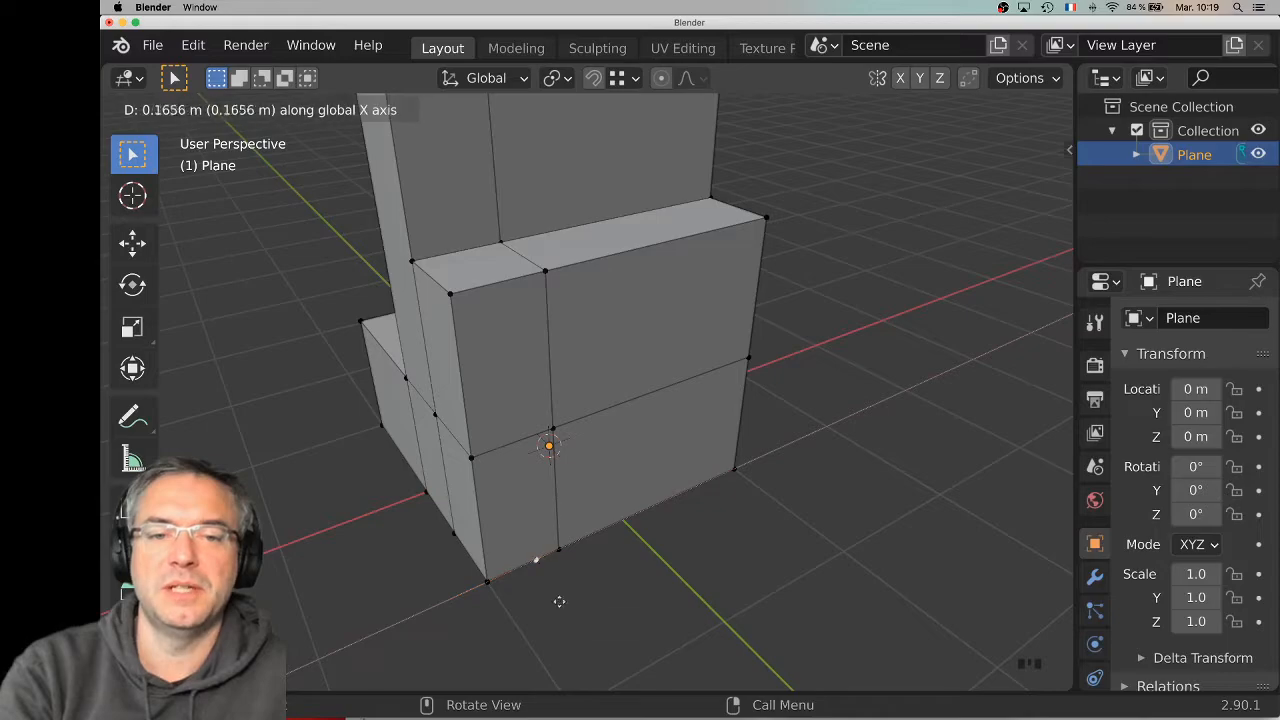
pyautogui.press('x')
pyautogui.press('x')
pyautogui.press('z')
pyautogui.press('z')
pyautogui.press('z')
pyautogui.press('x')
pyautogui.press('y')
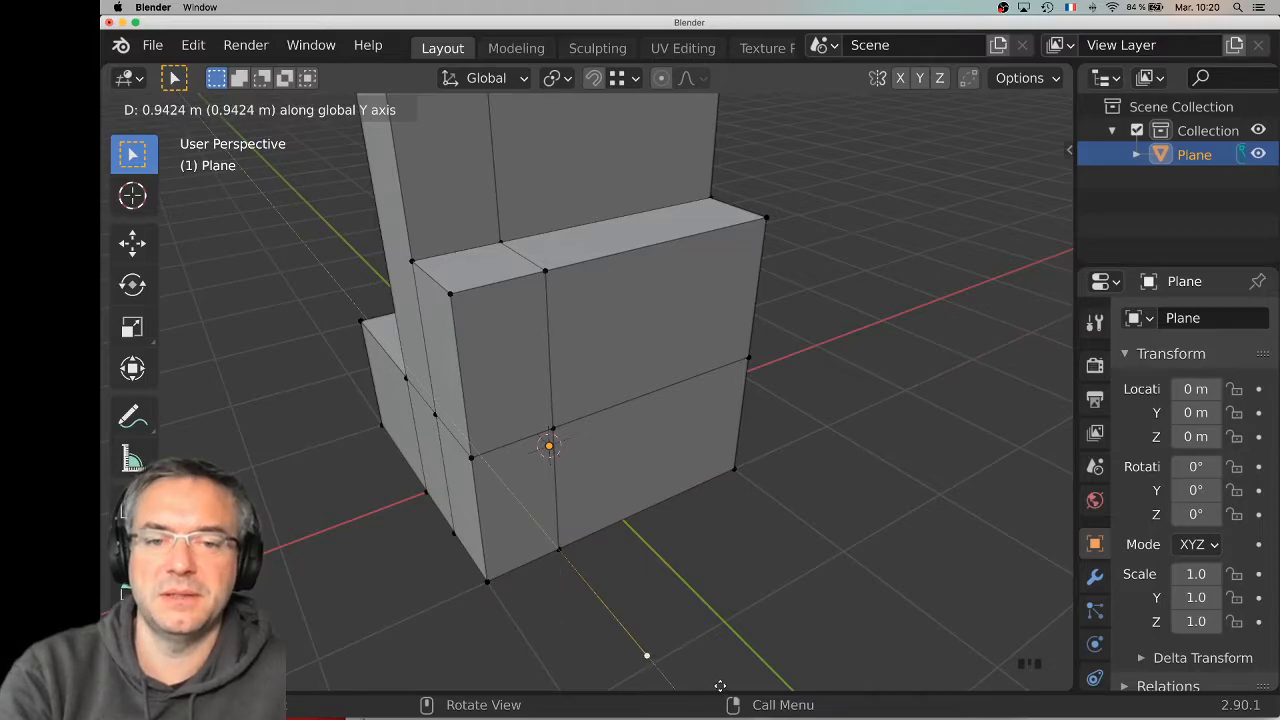
pyautogui.click(719, 100)
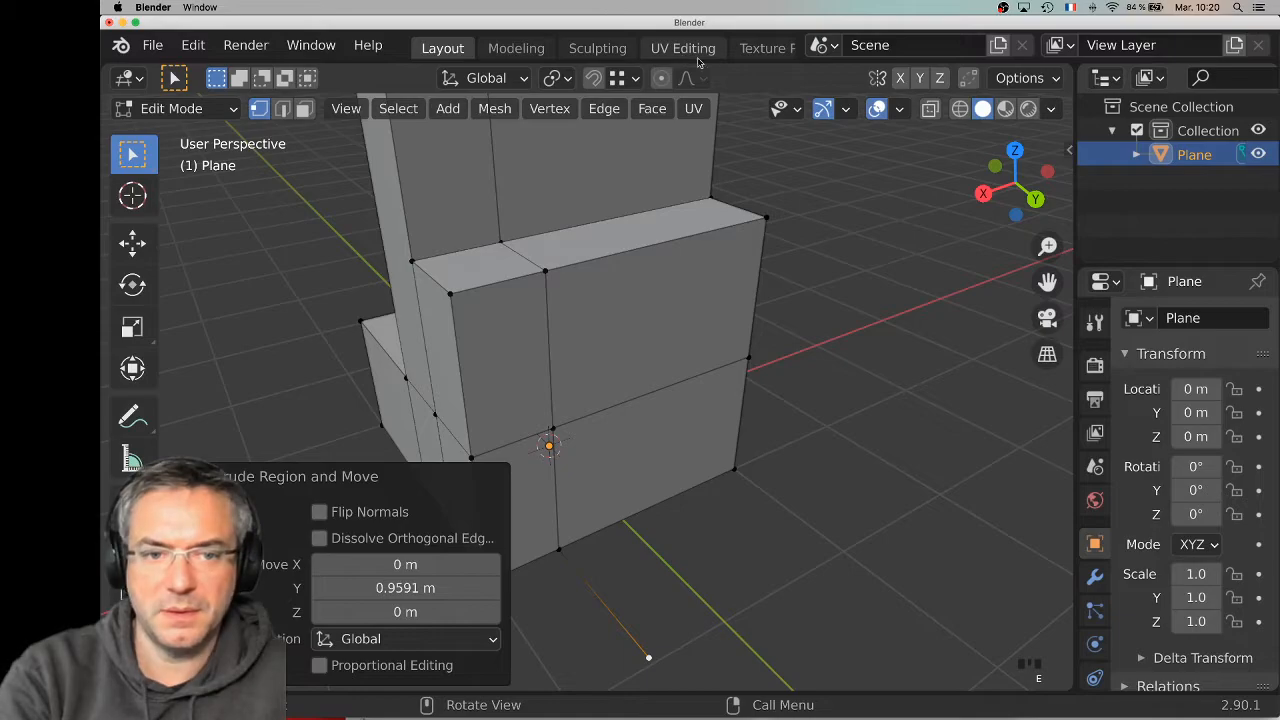
# Extrude the outer vertex about 0.94 m upward along Z and join its end to the wall's mid-height vertex with an edge
pyautogui.press('e')
pyautogui.press('z')
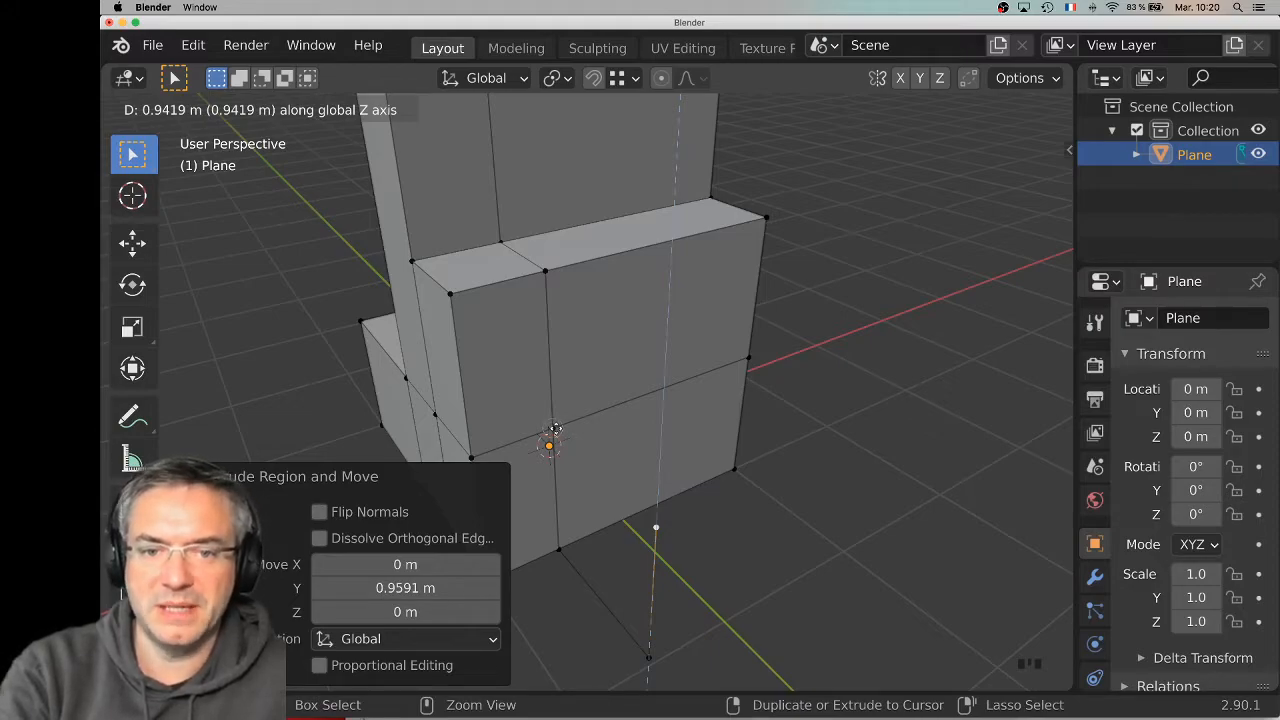
pyautogui.click(554, 429)
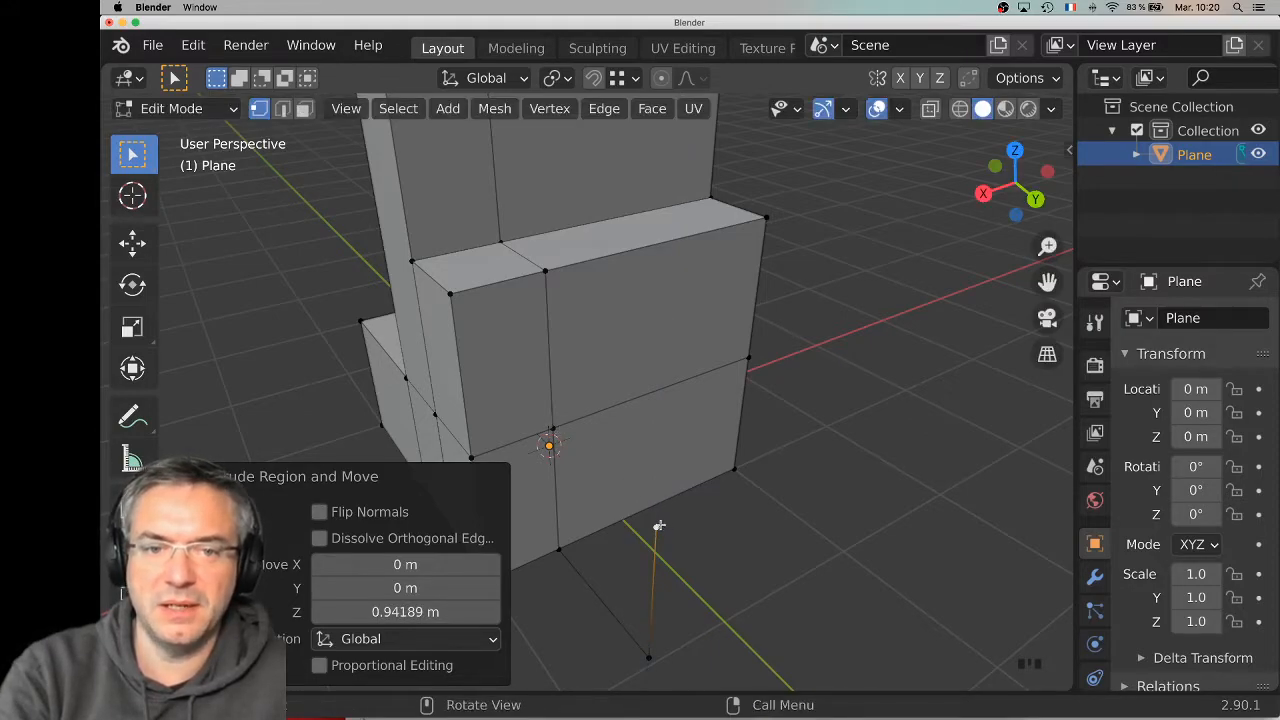
pyautogui.click(553, 428)
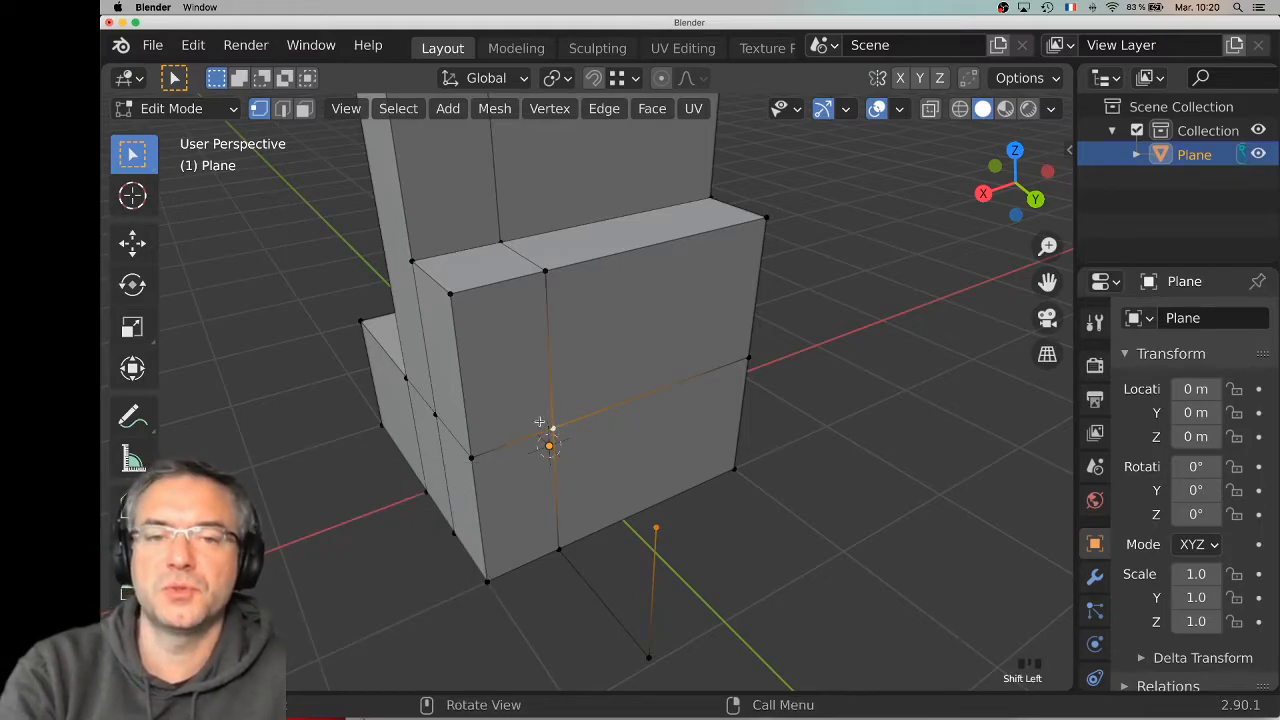
pyautogui.press('f')
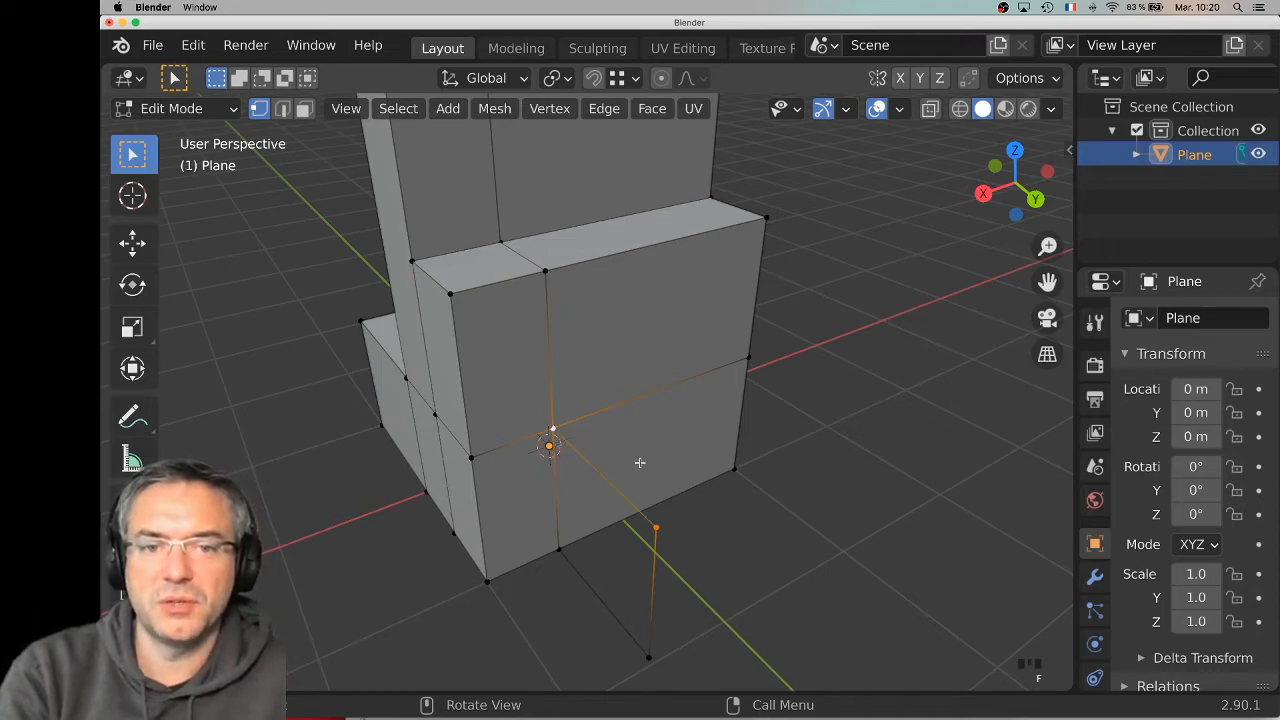
# Fill the outline formed by the extruded edges and the wall's lower vertical edge with a four-sided face
pyautogui.moveTo(734, 509); pyautogui.dragTo(703, 537, button='middle')
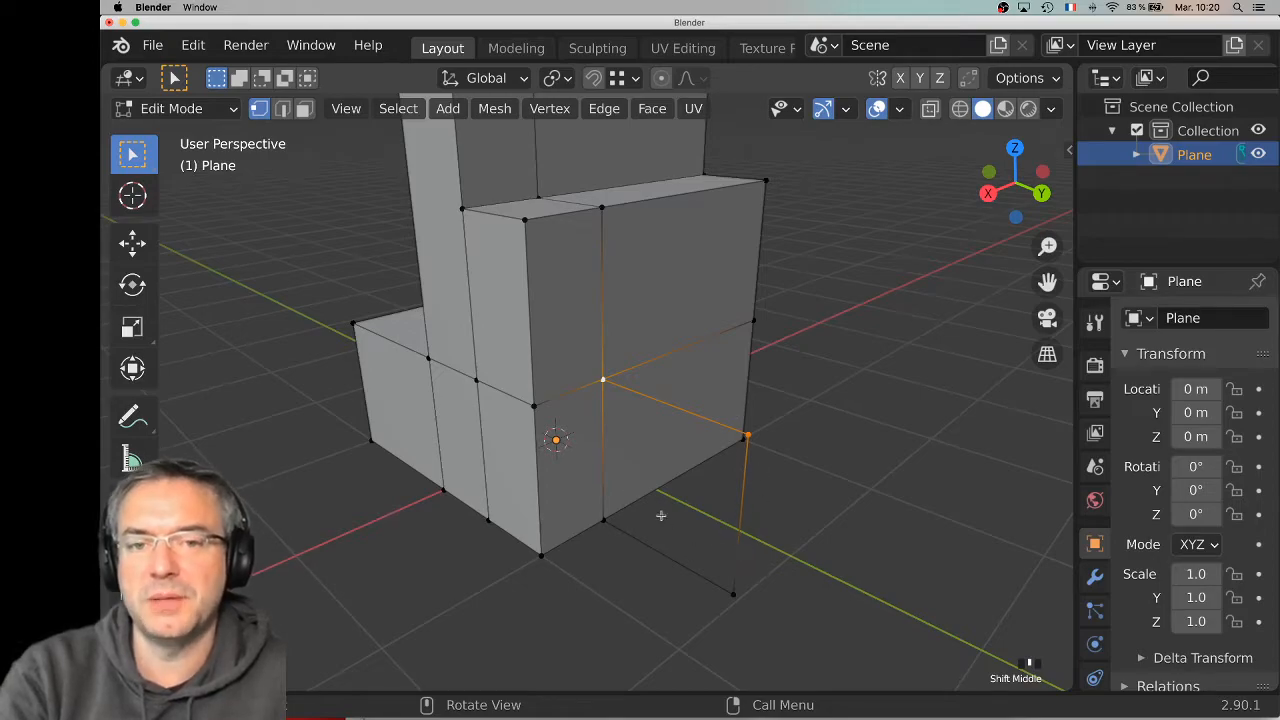
pyautogui.keyDown('shift'); pyautogui.click(604, 519); pyautogui.keyUp('shift')
pyautogui.keyDown('shift'); pyautogui.click(734, 593); pyautogui.keyUp('shift')
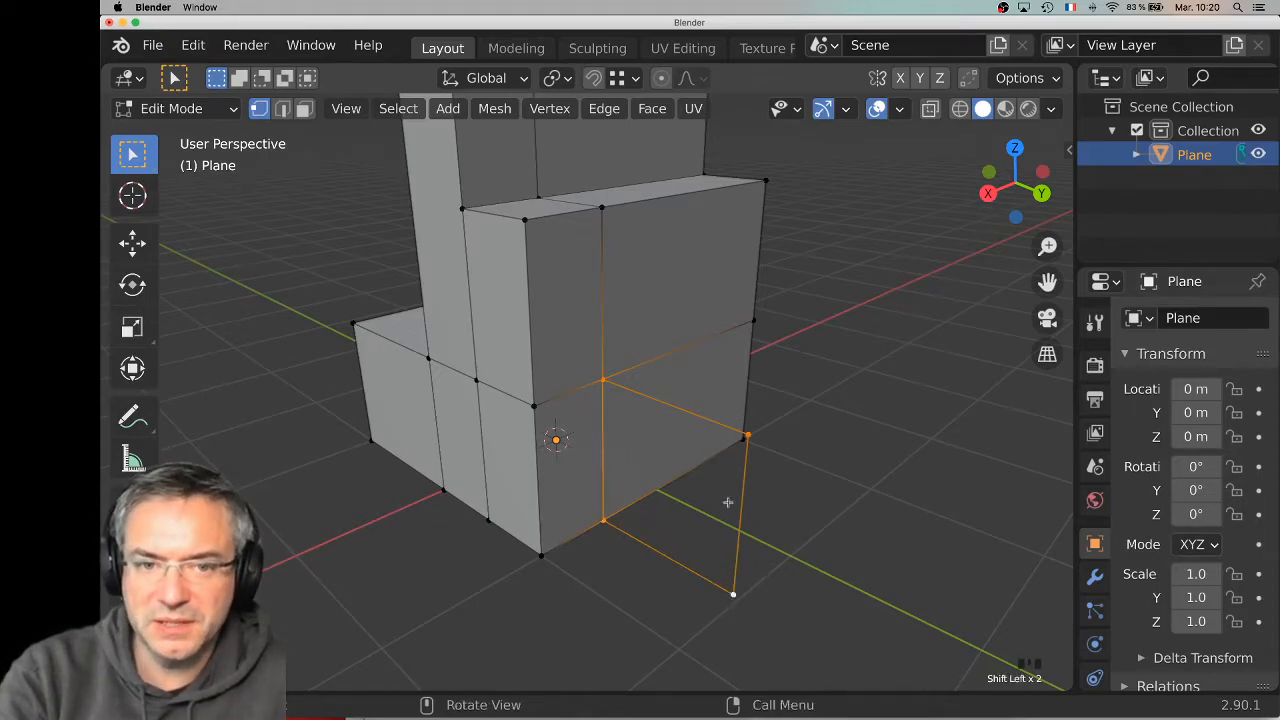
pyautogui.press('f')
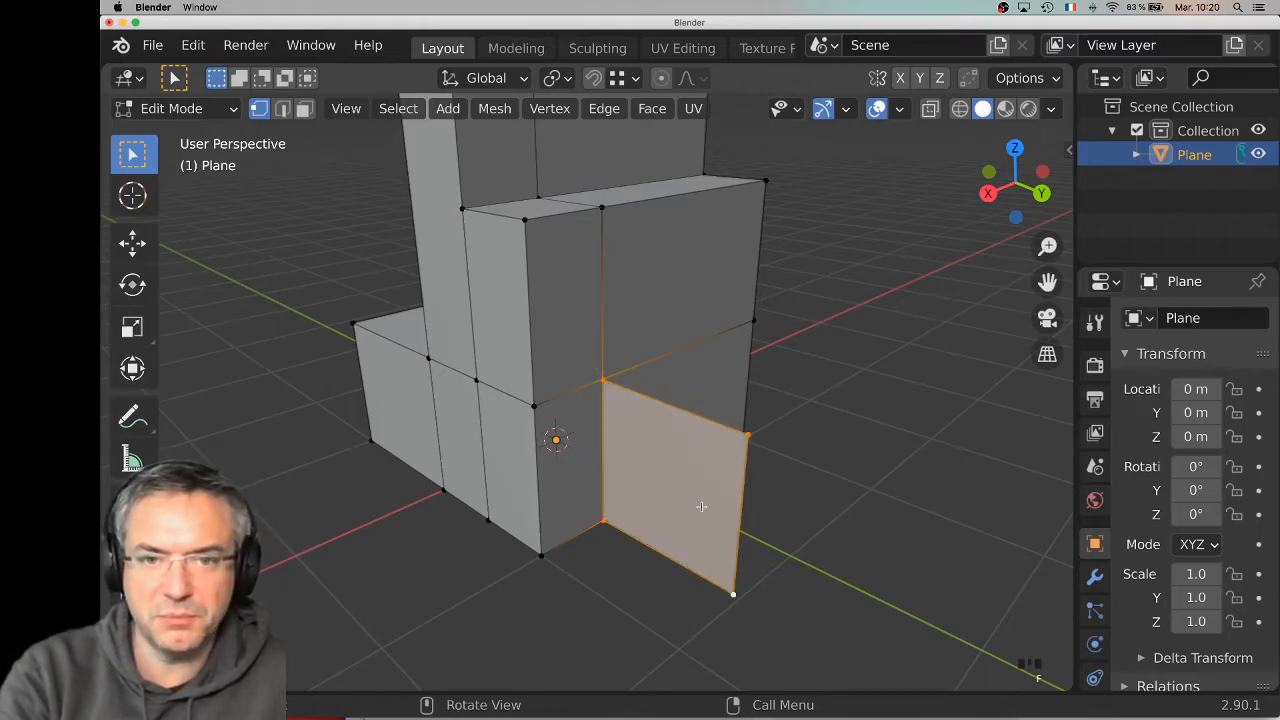
# Extrude the new face's outer vertical edge about -1.02 m along X to form a second panel
pyautogui.moveTo(805, 566); pyautogui.dragTo(826, 551, button='middle')
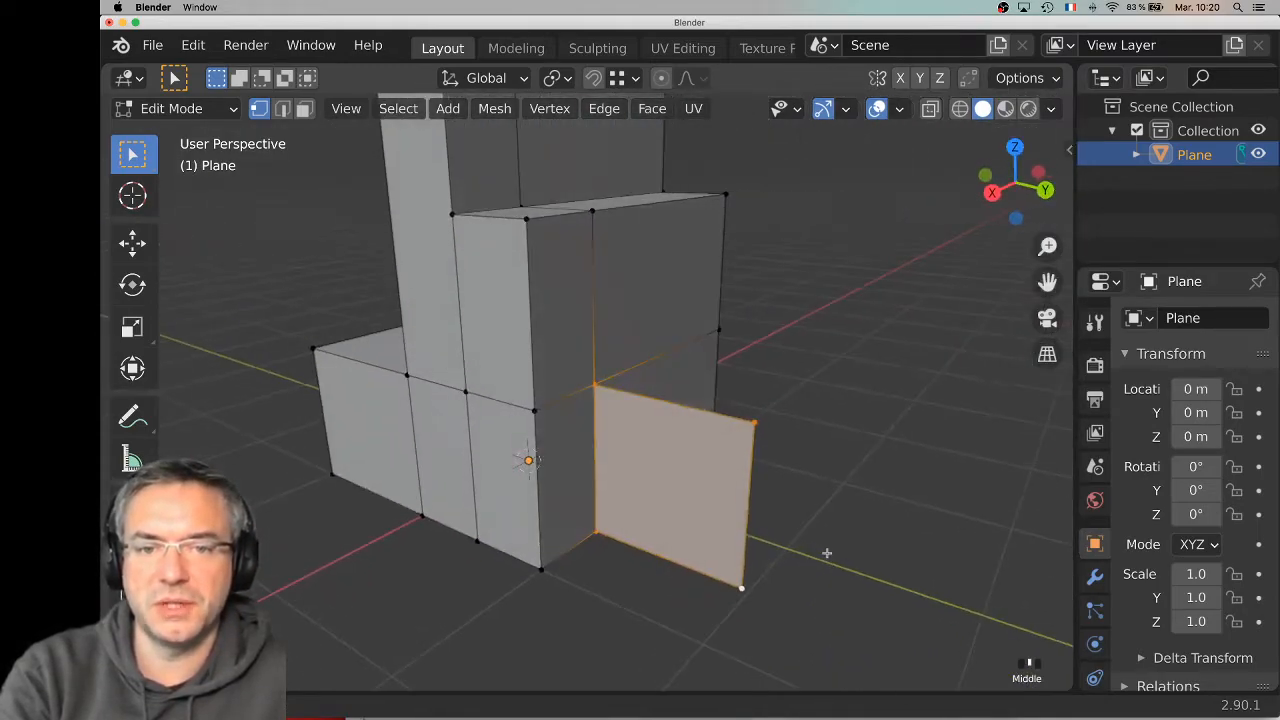
pyautogui.click(283, 110)
pyautogui.click(770, 467)
pyautogui.keyDown('shift'); pyautogui.moveTo(840, 471); pyautogui.dragTo(652, 438, button='middle'); pyautogui.keyUp('shift')
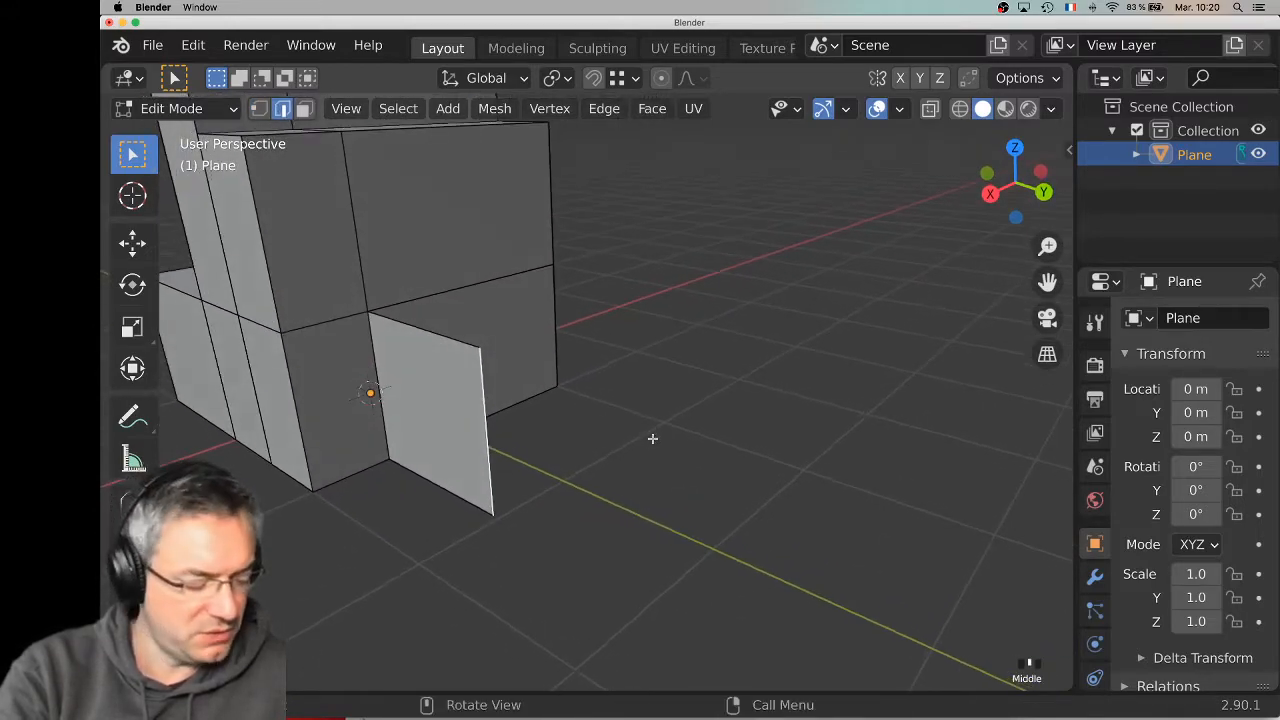
pyautogui.press('e')
pyautogui.press('x')
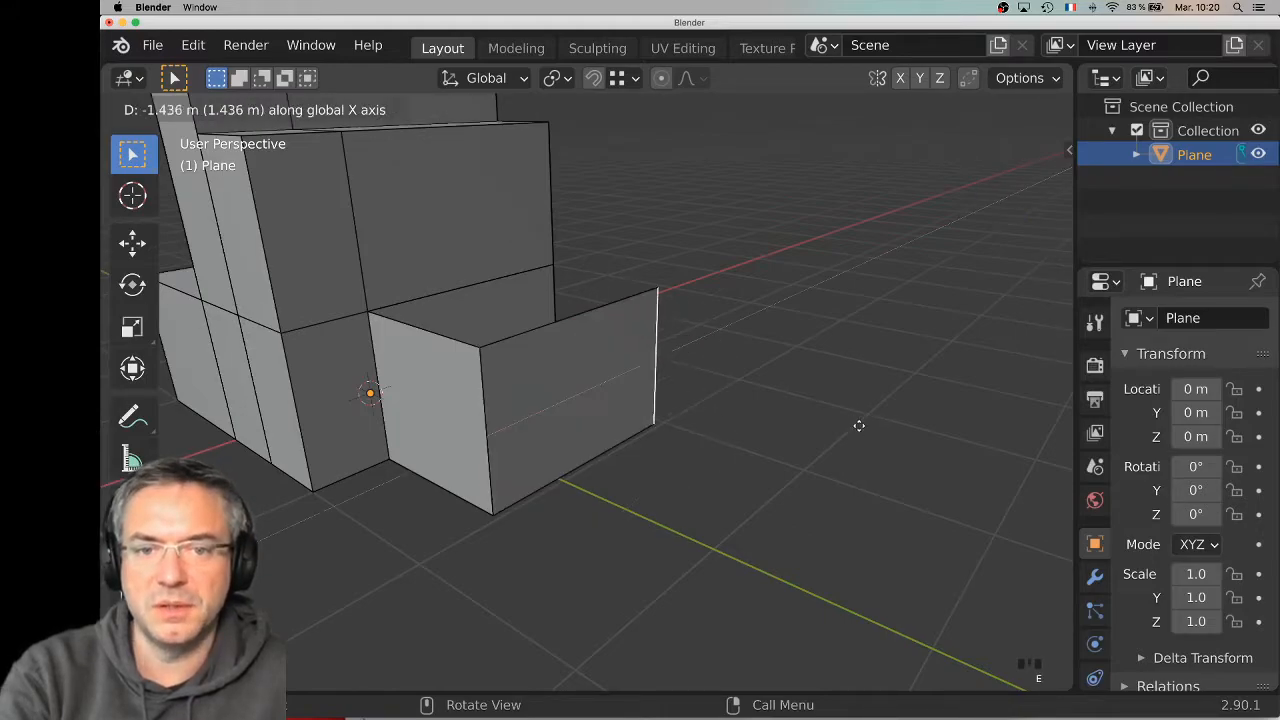
pyautogui.click(808, 437)
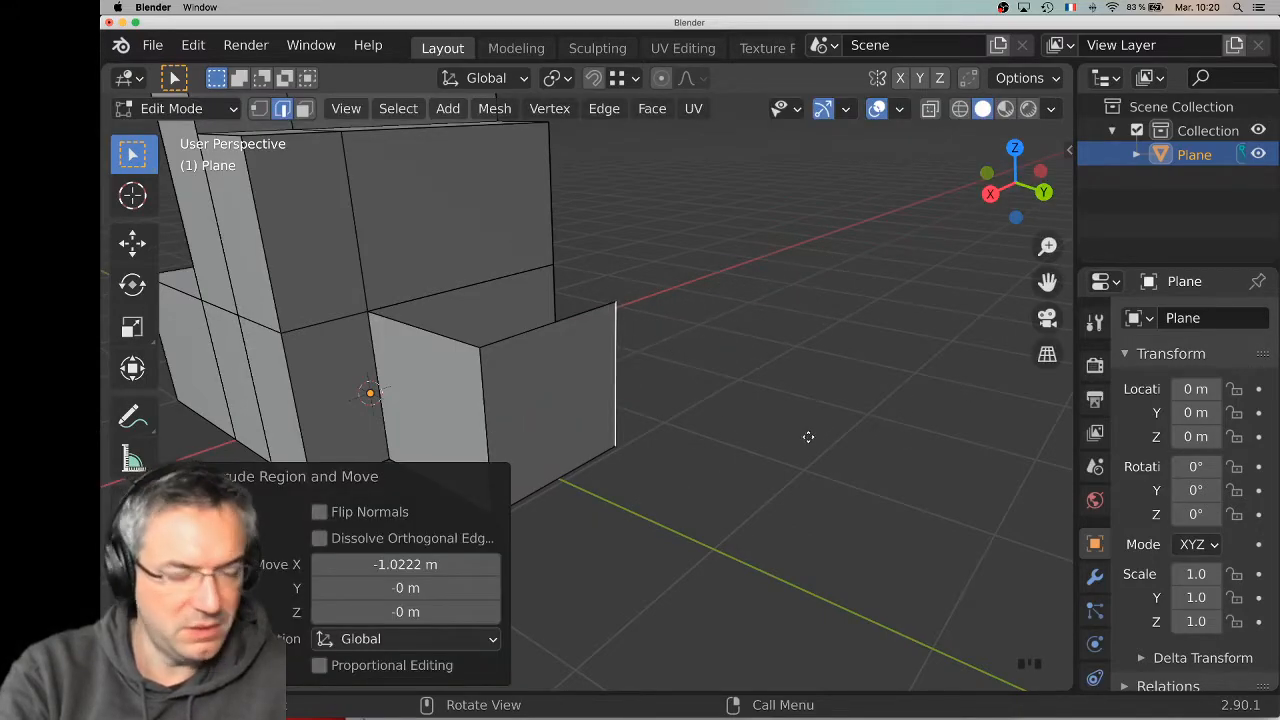
# Extrude the second panel's free vertical edge about 1.63 m along Y to form a third panel
pyautogui.press('e')
pyautogui.press('y')
pyautogui.click(1020, 530)
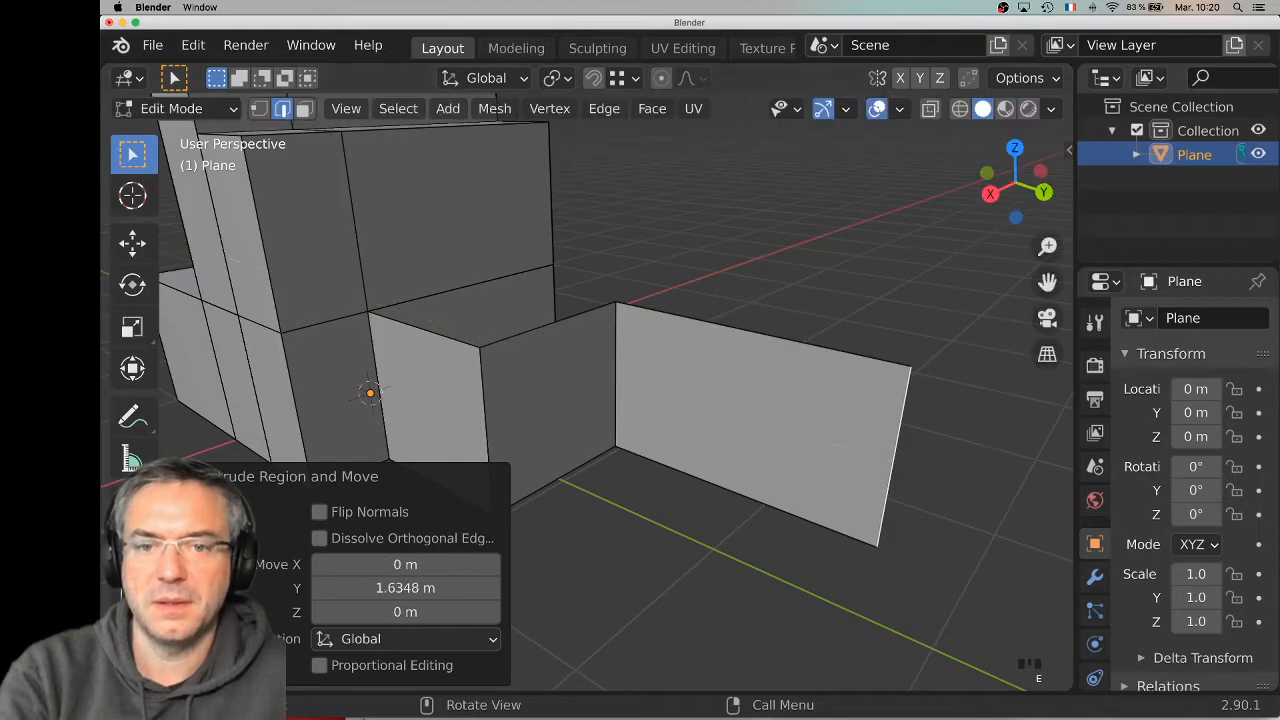
# Add a centred horizontal loop cut across the second and third extruded panels
pyautogui.moveTo(450, 354); pyautogui.dragTo(491, 380, button='middle')
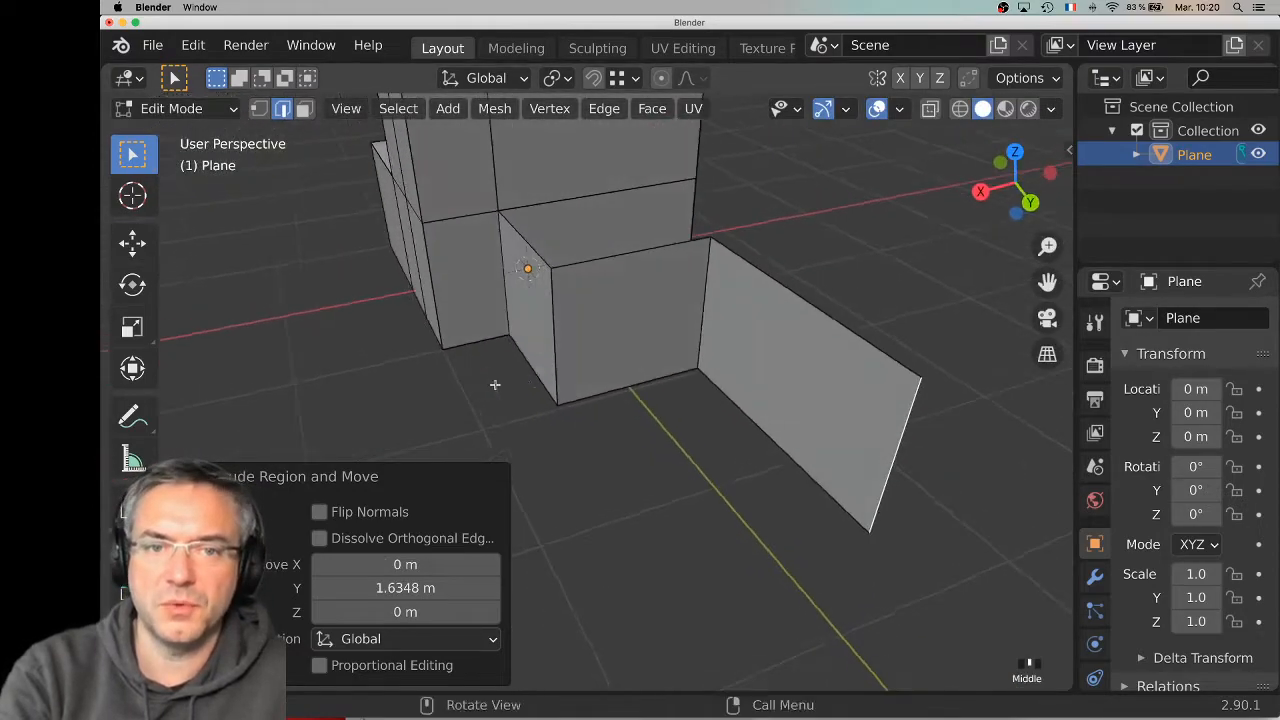
pyautogui.keyDown('shift'); pyautogui.moveTo(602, 349); pyautogui.dragTo(686, 292, button='middle'); pyautogui.keyUp('shift')
pyautogui.keyDown('shift'); pyautogui.moveTo(622, 364); pyautogui.dragTo(636, 394, button='middle'); pyautogui.keyUp('shift')
pyautogui.hotkey('ctrl', 'r')
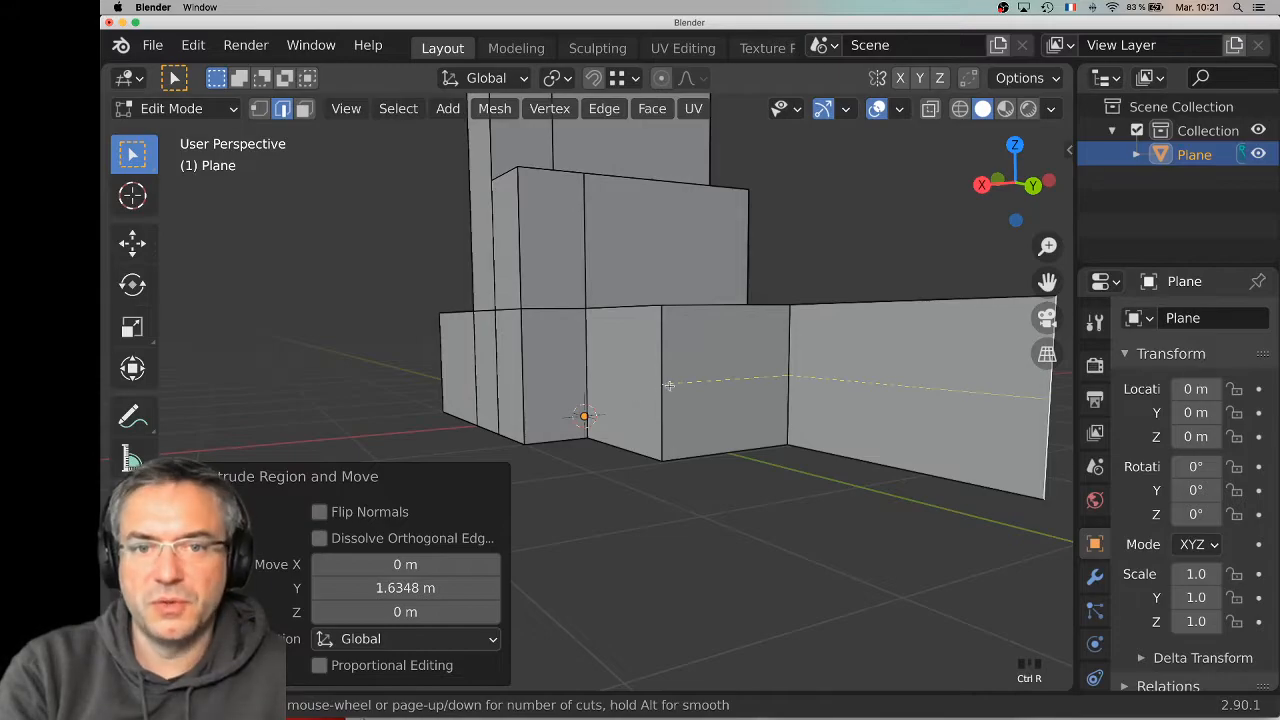
pyautogui.click(736, 377)
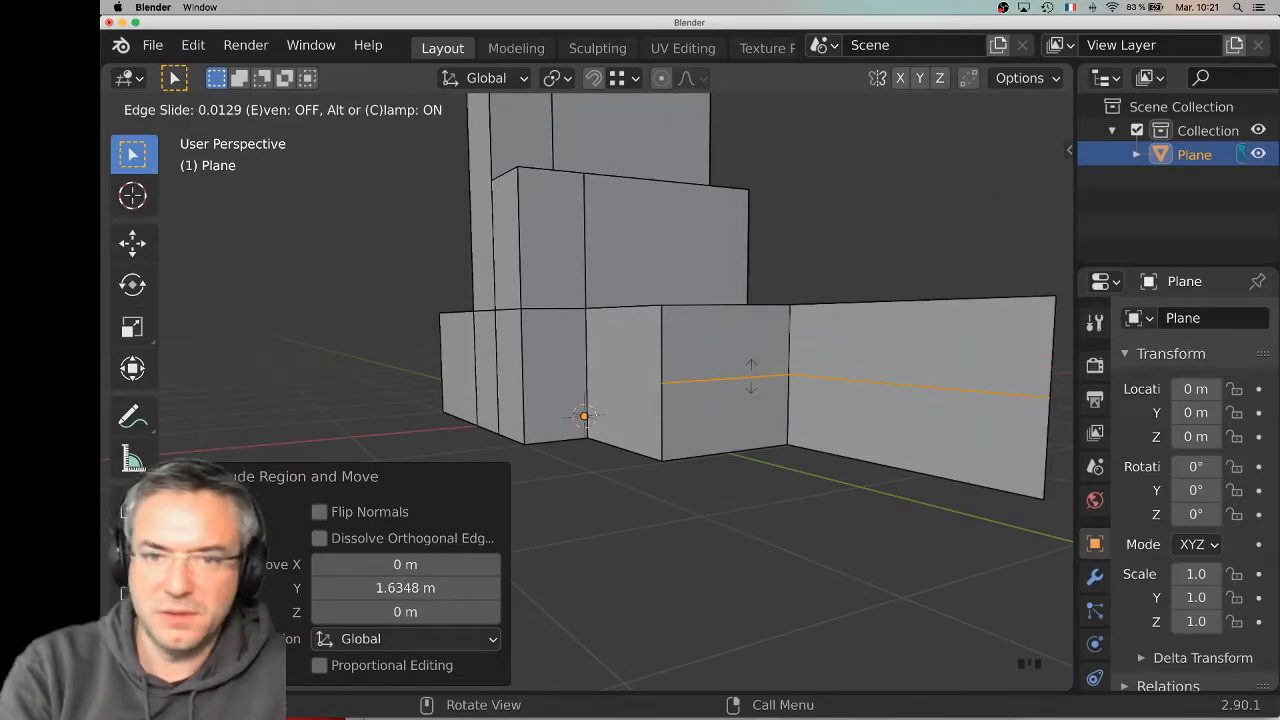
pyautogui.rightClick(752, 377)
pyautogui.moveTo(706, 387); pyautogui.dragTo(591, 345, button='middle')
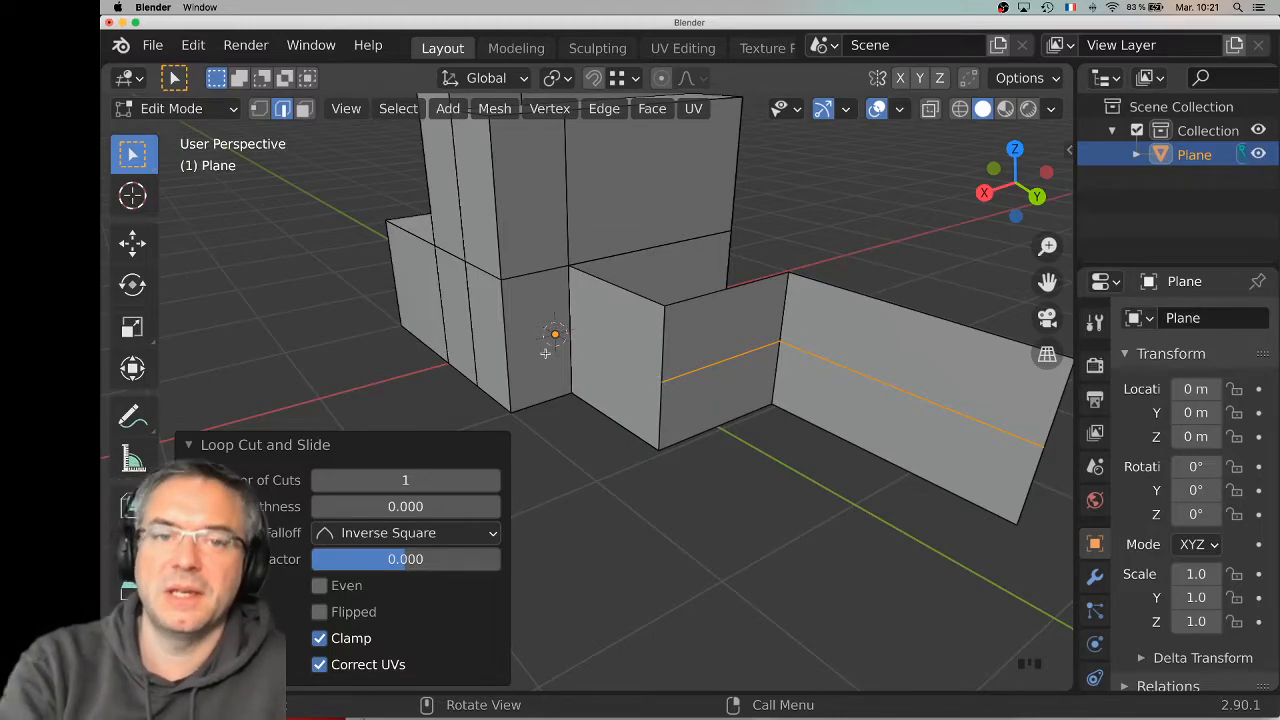
pyautogui.scroll(3, 520, 371)
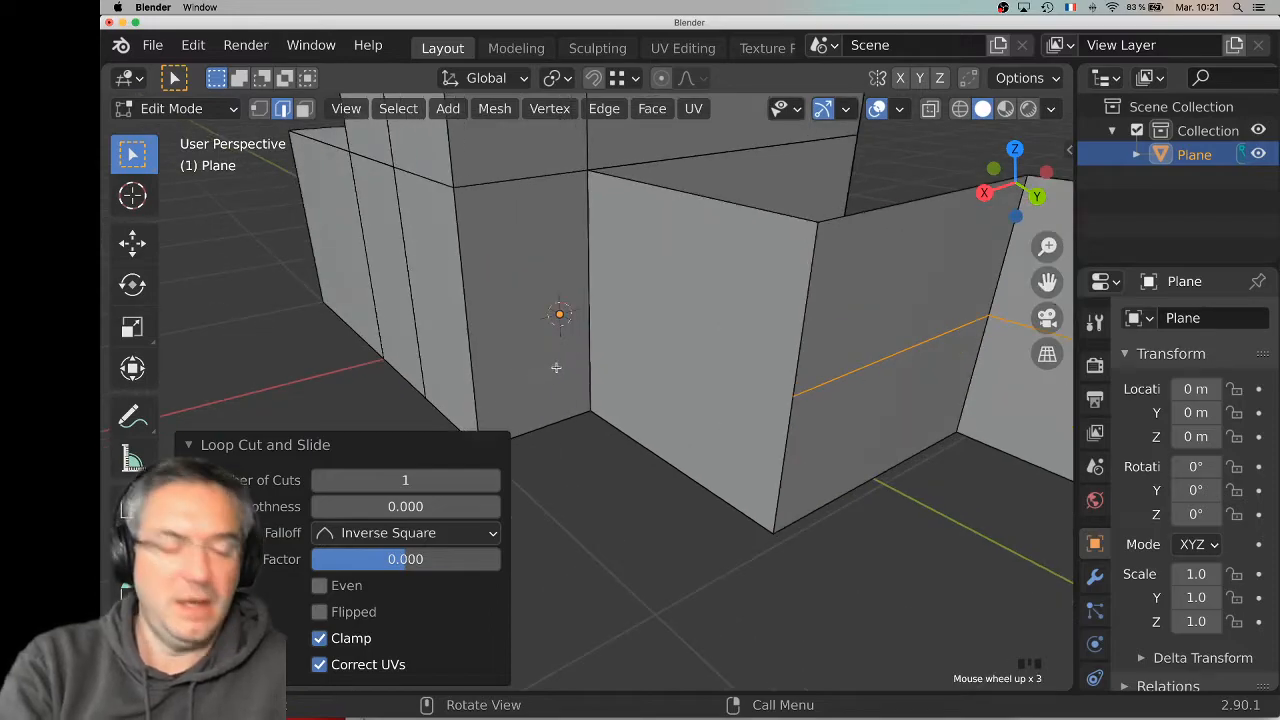
# Collapse the Loop Cut and Slide settings to uncover the lower part of the model
pyautogui.moveTo(560, 366); pyautogui.dragTo(657, 351, button='middle')
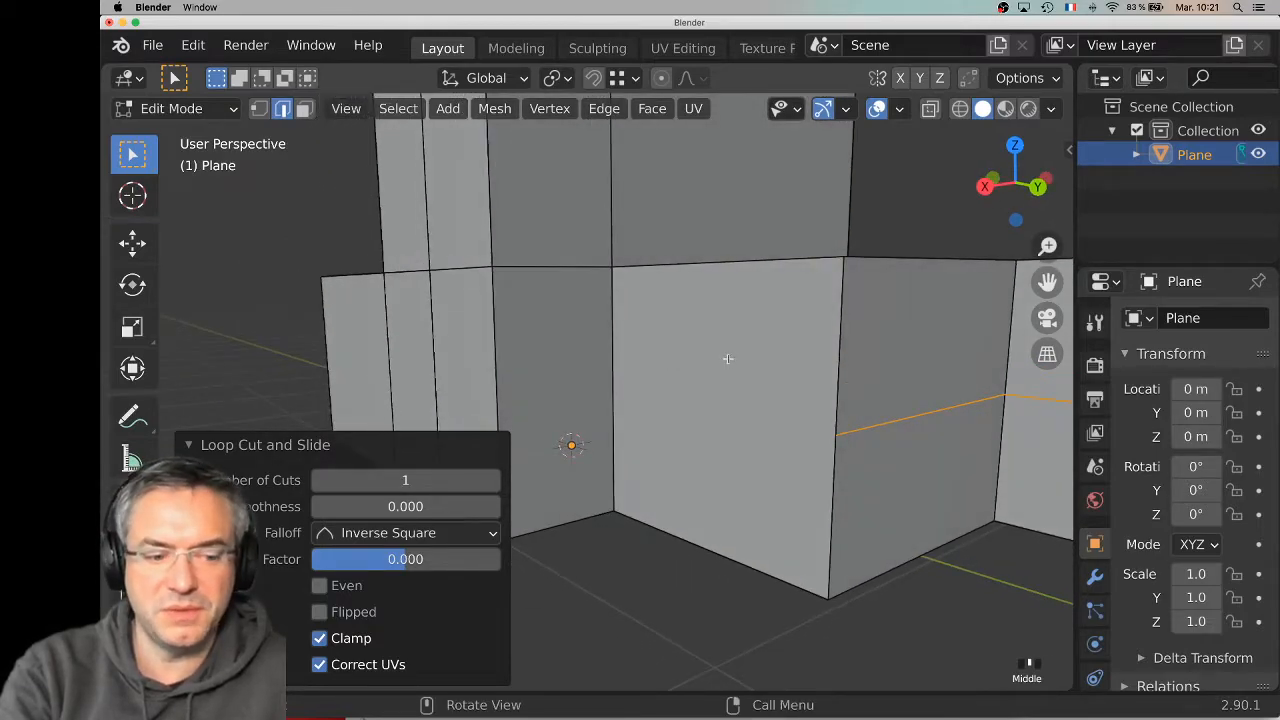
pyautogui.moveTo(716, 385)
pyautogui.mouseDown(button='middle')
pyautogui.moveTo(714, 366)
pyautogui.moveTo(757, 369)
pyautogui.moveTo(700, 377)
pyautogui.mouseUp(button='middle')
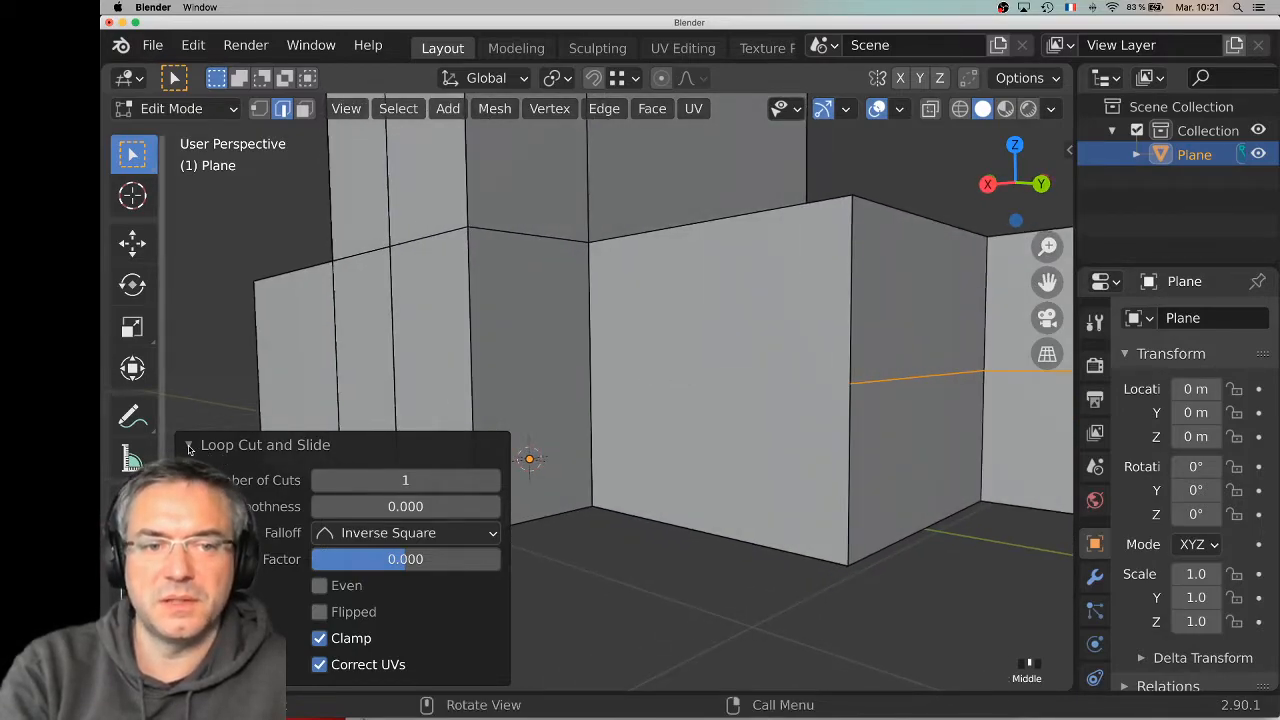
pyautogui.click(422, 444)
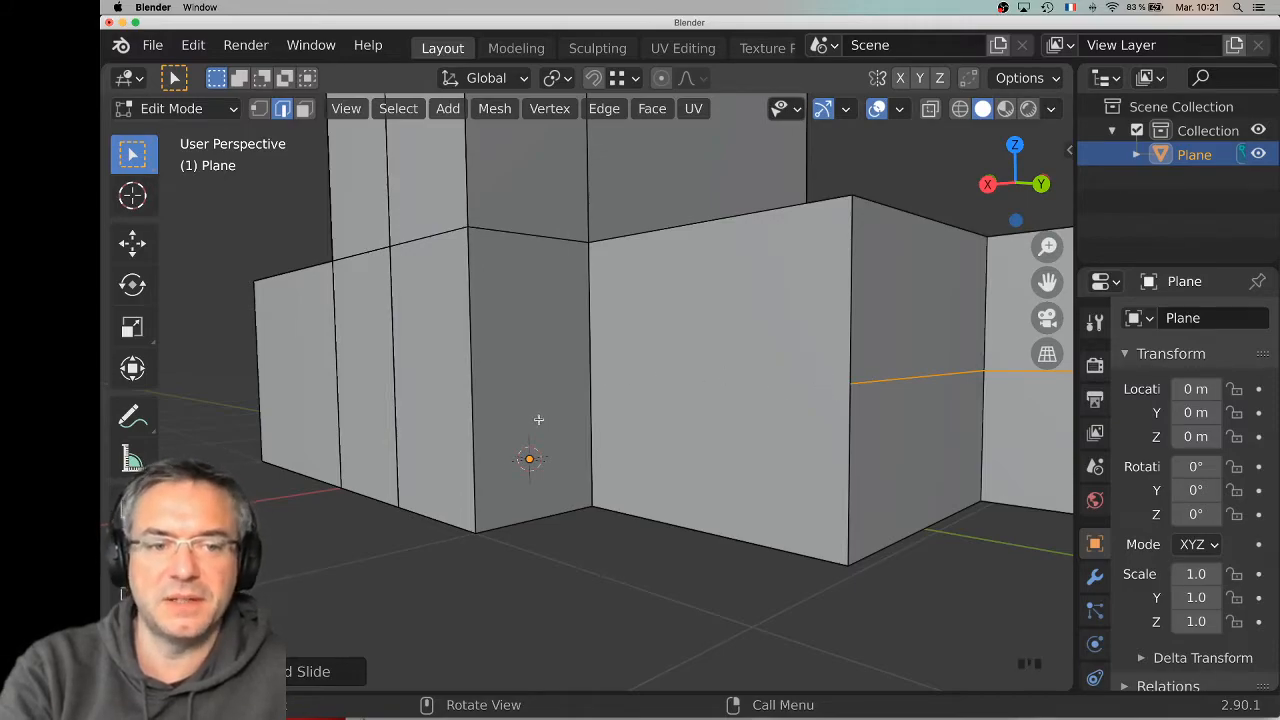
pyautogui.scroll(-20, 133, 300)
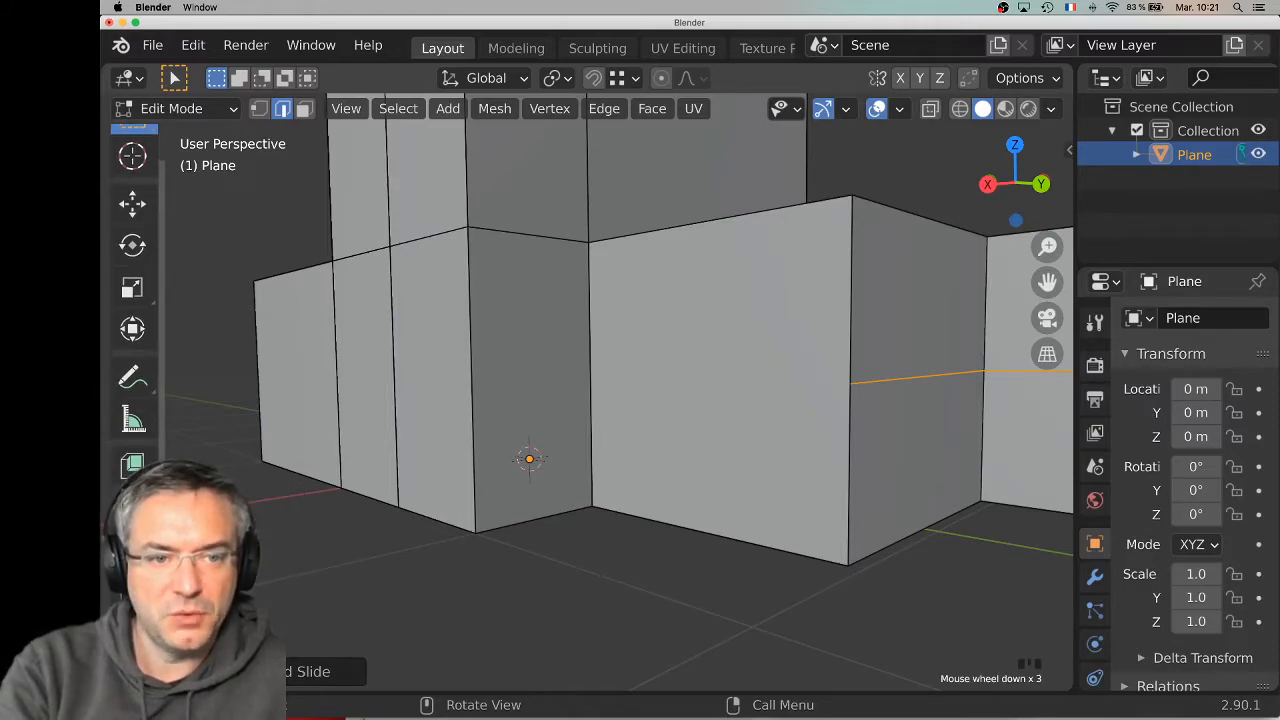
pyautogui.scroll(19, 133, 300)
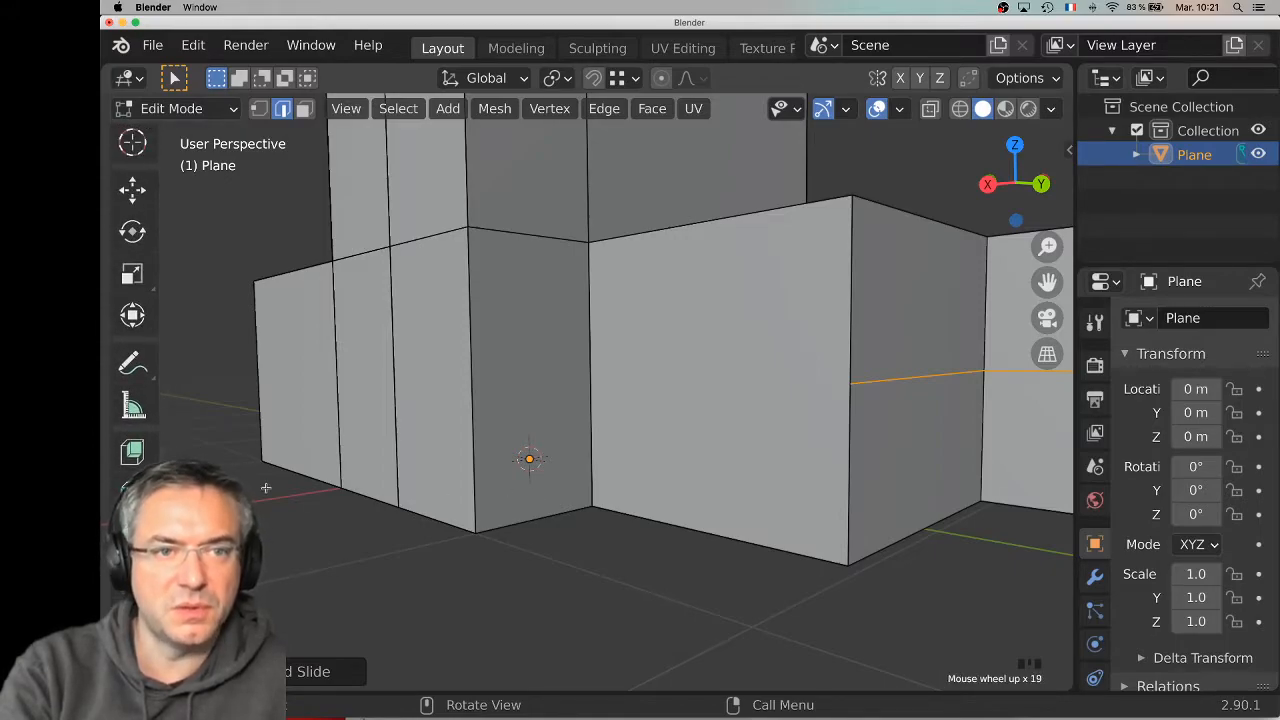
pyautogui.scroll(12, 133, 300)
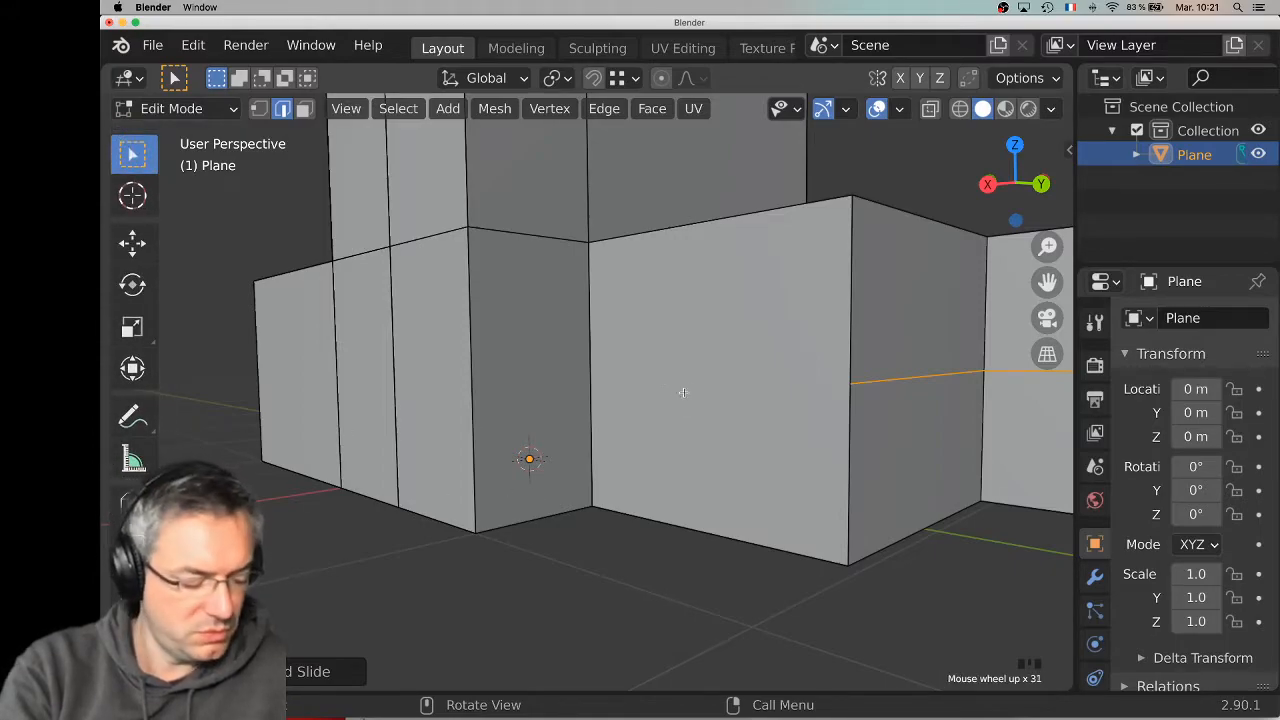
pyautogui.press('k')
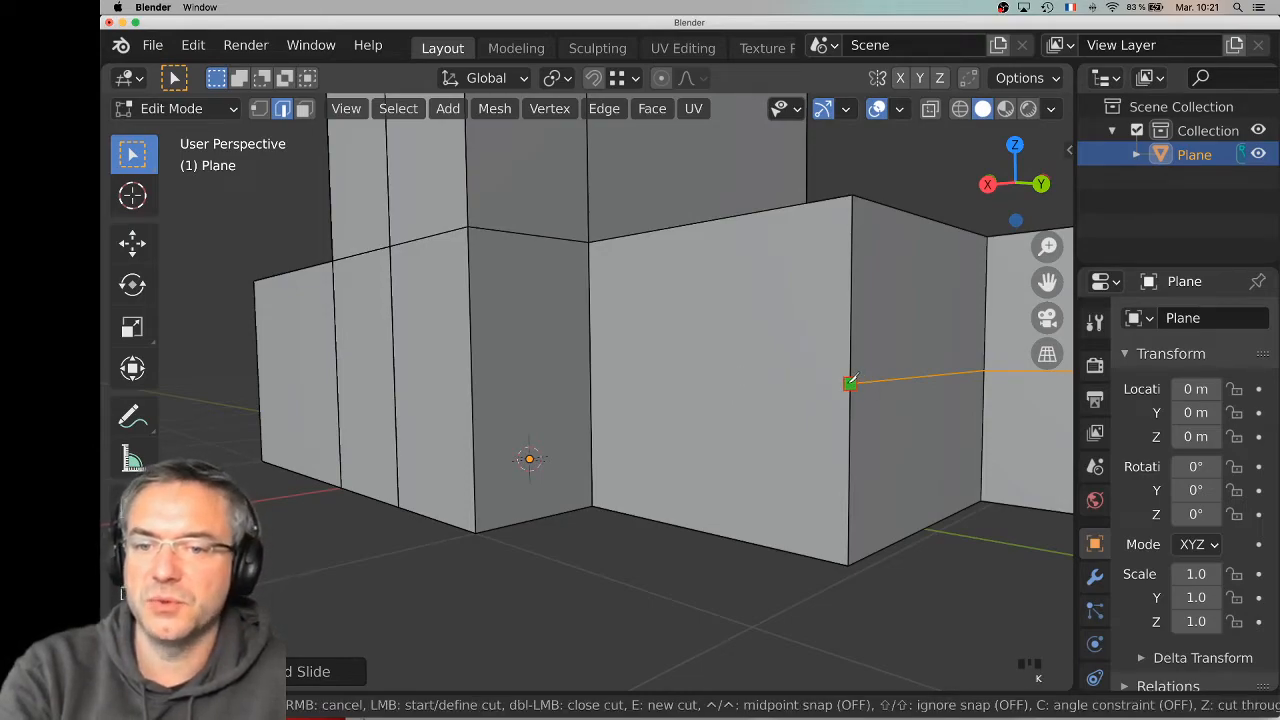
pyautogui.click(848, 382)
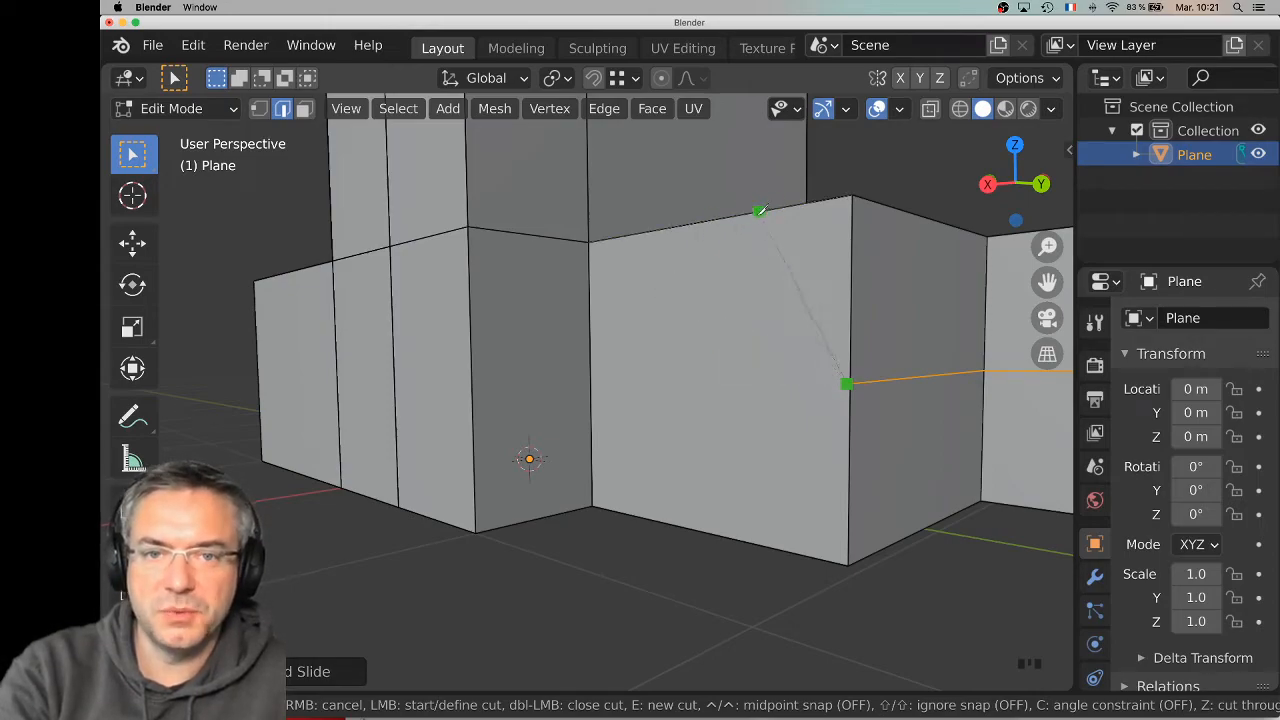
pyautogui.moveTo(694, 250); pyautogui.dragTo(748, 313, button='middle')
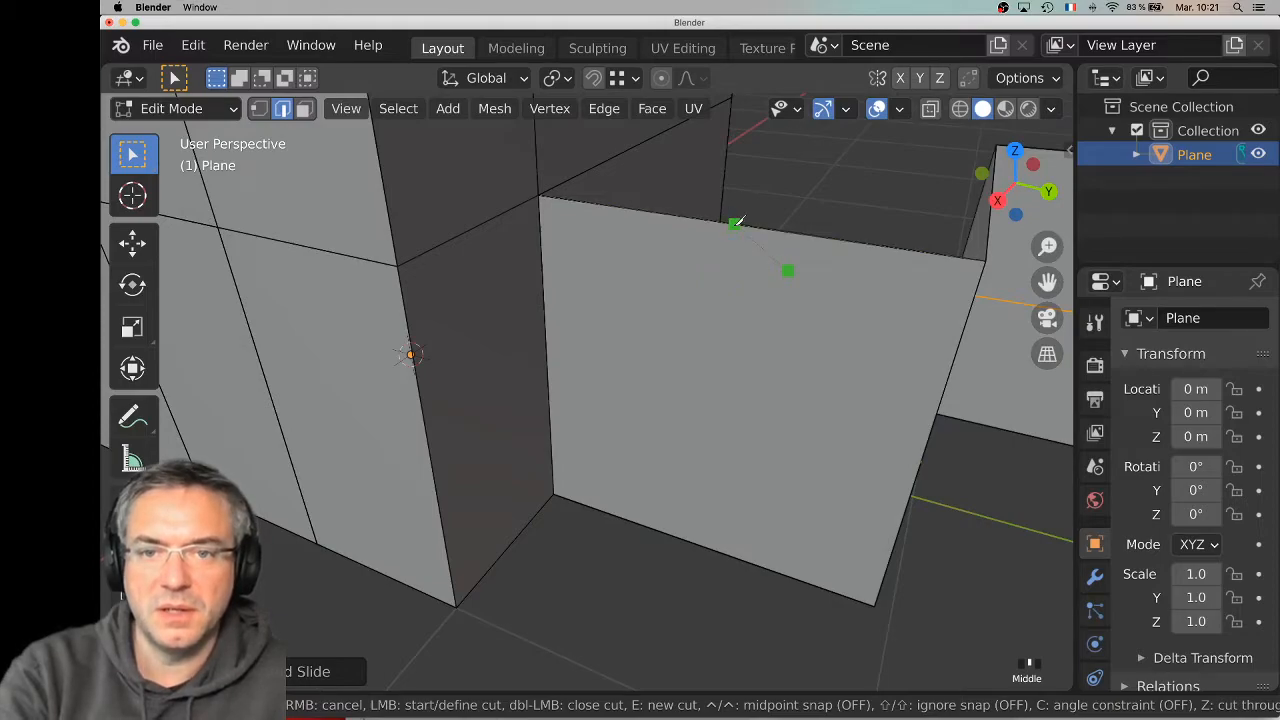
pyautogui.press('Escape')
# Select the first extruded panel's face and knife-cut it horizontally from the existing loop cut's end to the opposite vertical edge
pyautogui.scroll(-4, 783, 342)
pyautogui.moveTo(766, 343); pyautogui.dragTo(700, 310, button='middle')
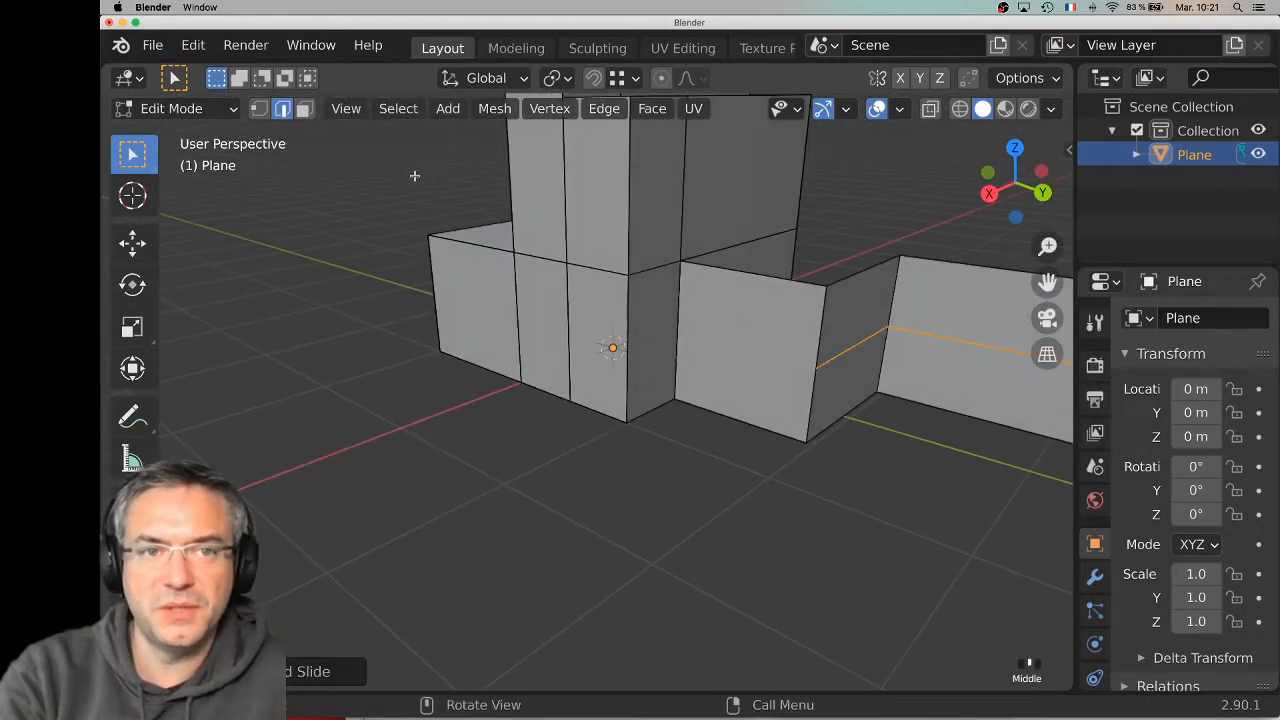
pyautogui.click(303, 109)
pyautogui.click(821, 355)
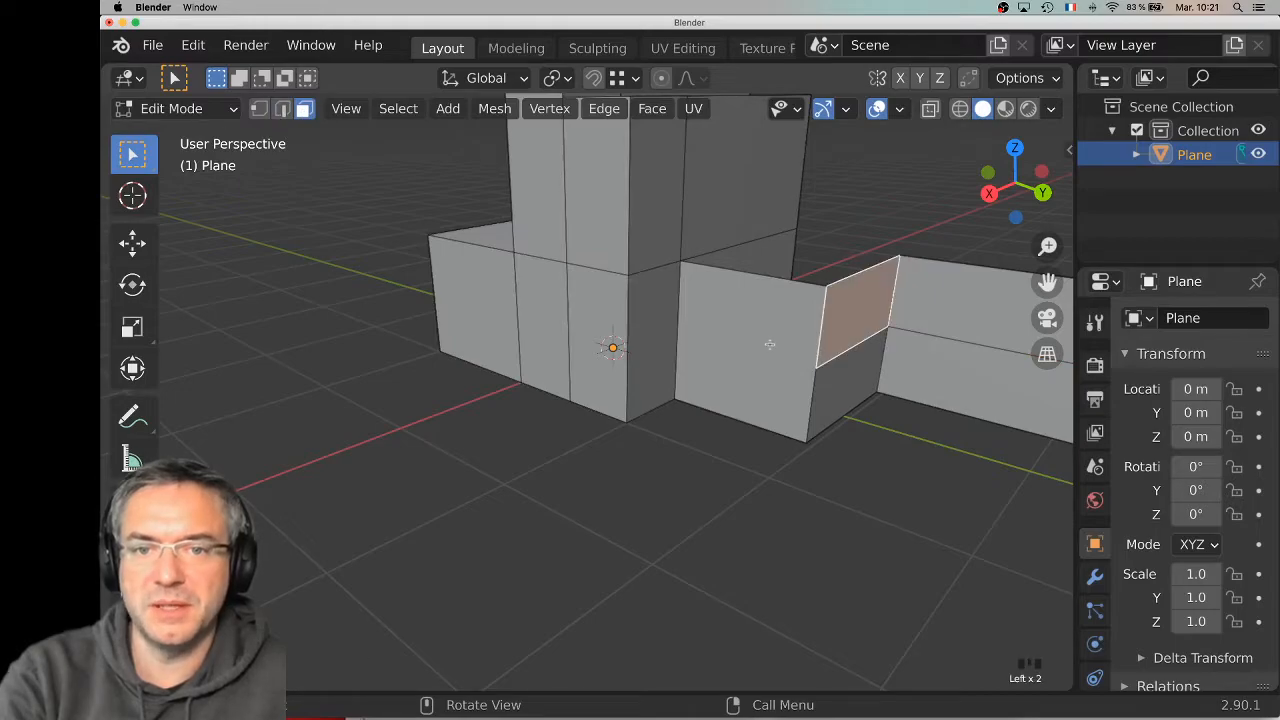
pyautogui.click(769, 347)
pyautogui.scroll(3, 789, 396)
pyautogui.moveTo(767, 380); pyautogui.dragTo(745, 407, button='middle')
pyautogui.press('k')
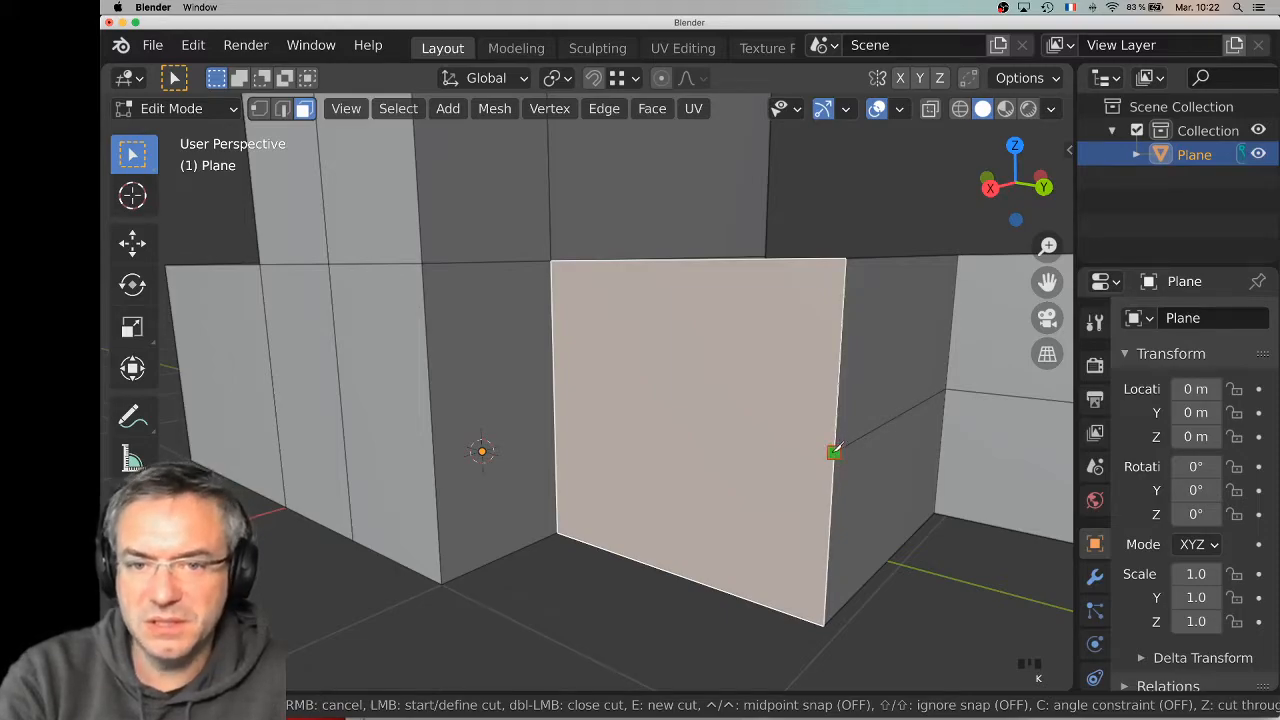
pyautogui.click(834, 451)
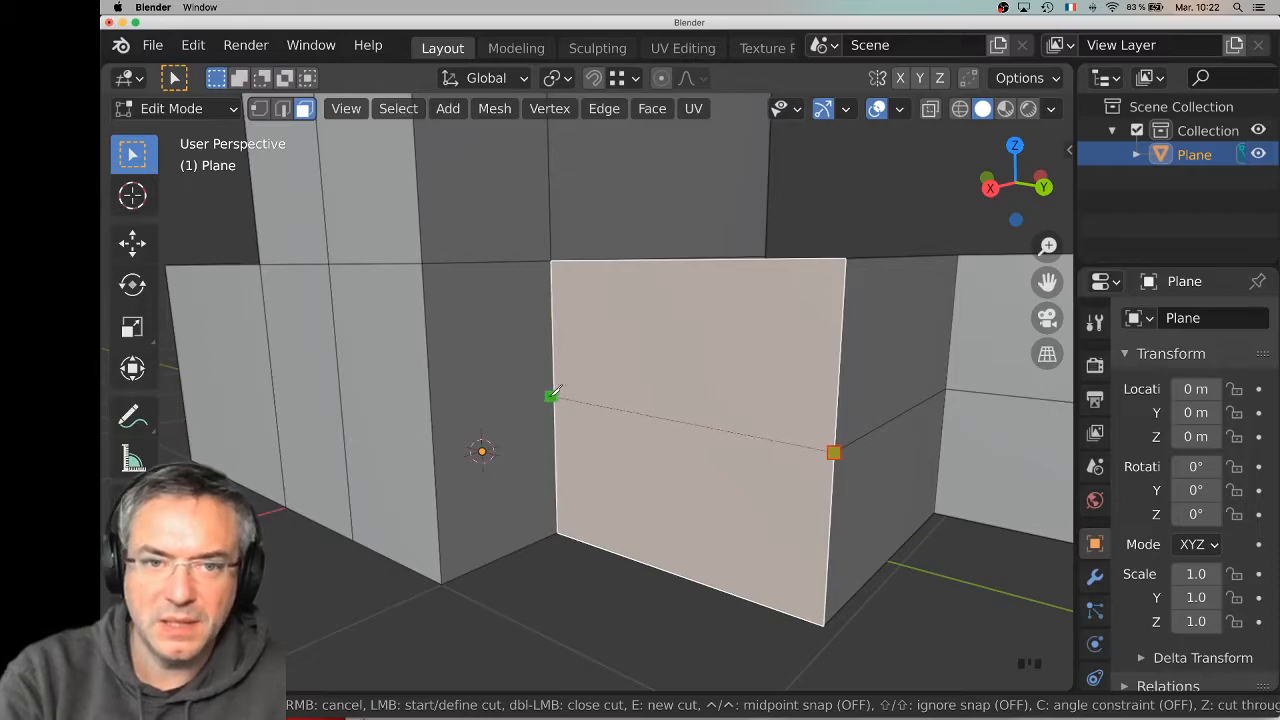
pyautogui.click(553, 398)
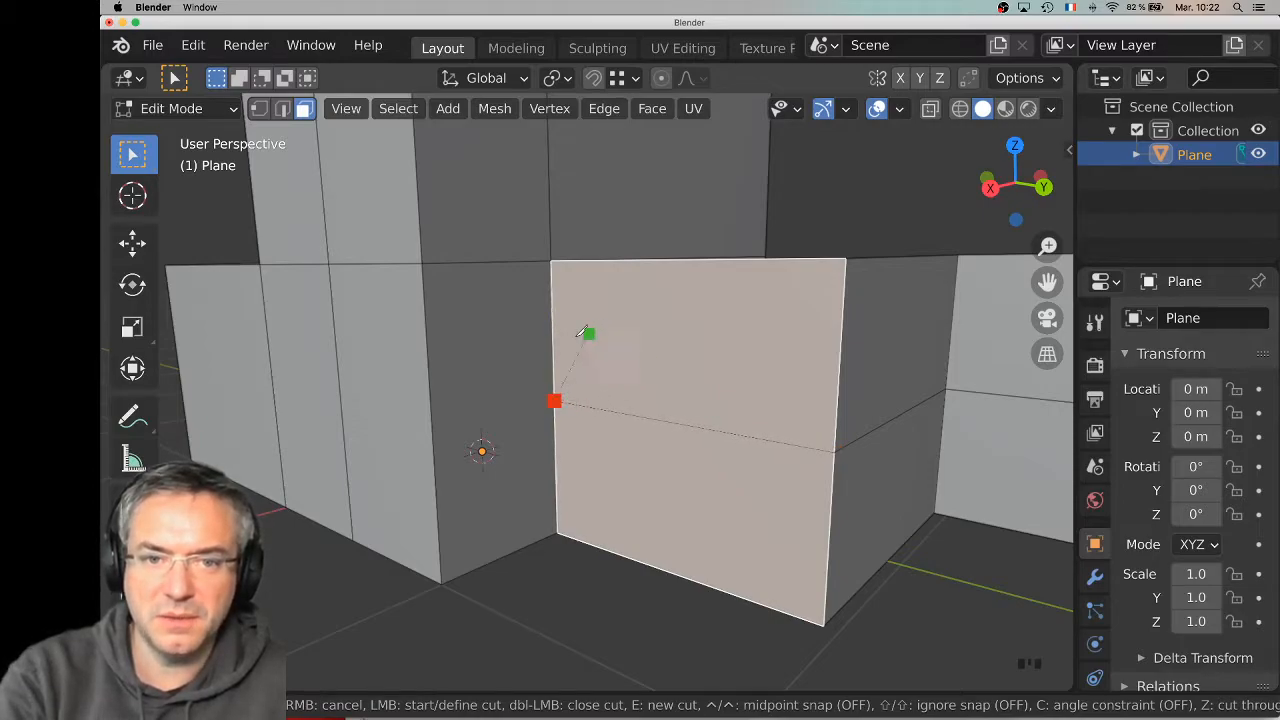
pyautogui.press('Return')
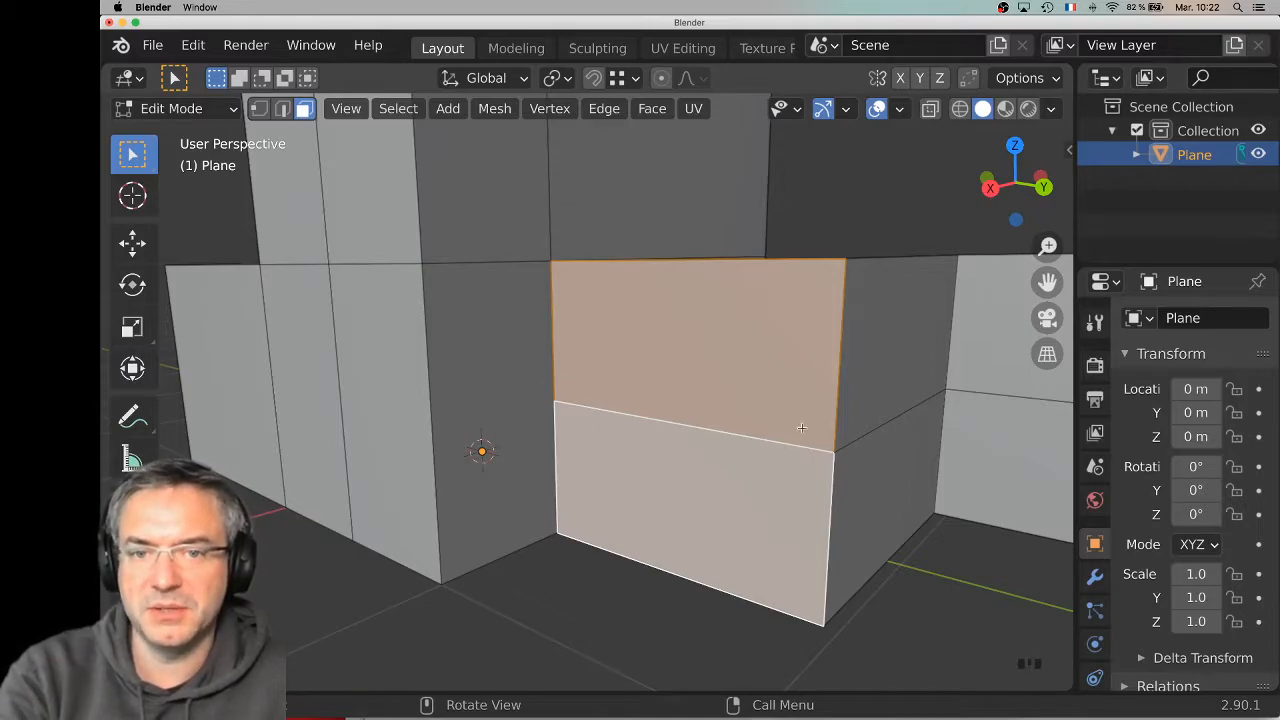
# Select the new cut's end vertex on the wall's vertical edge and activate the Move tool
pyautogui.moveTo(696, 424); pyautogui.dragTo(374, 366, button='middle')
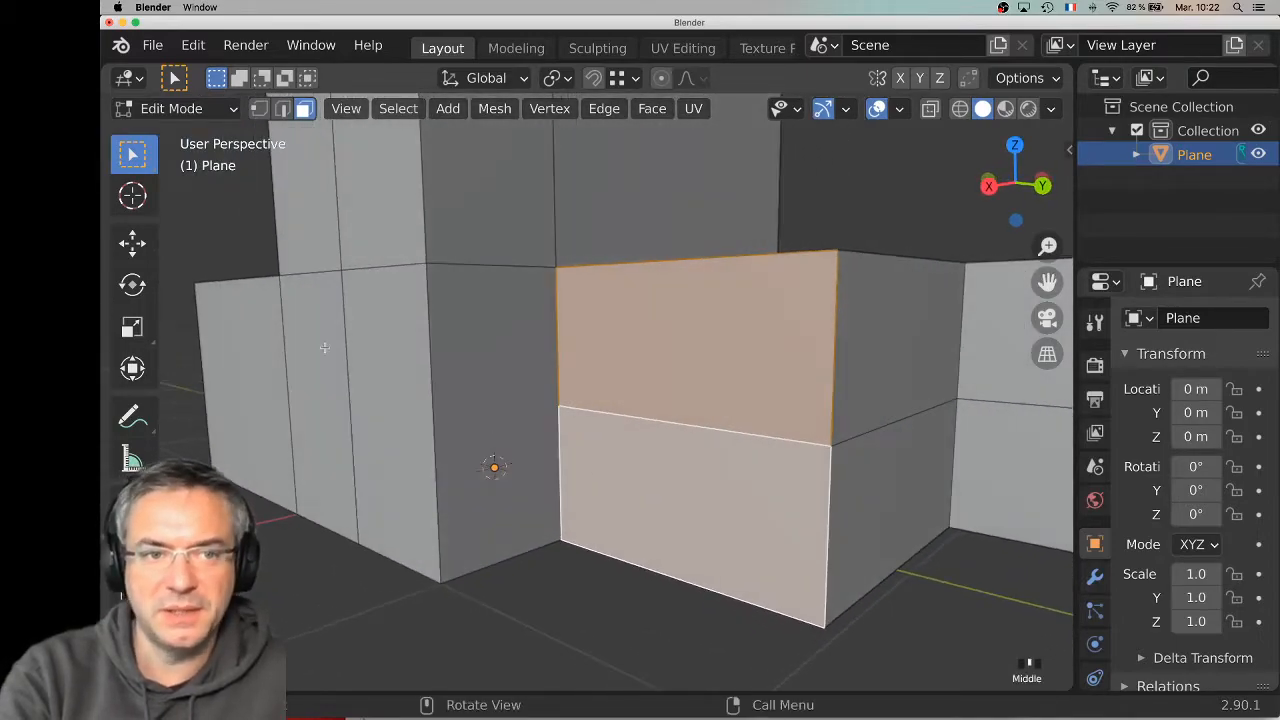
pyautogui.click(258, 108)
pyautogui.click(558, 405)
pyautogui.keyDown('shift'); pyautogui.click(831, 445); pyautogui.keyUp('shift')
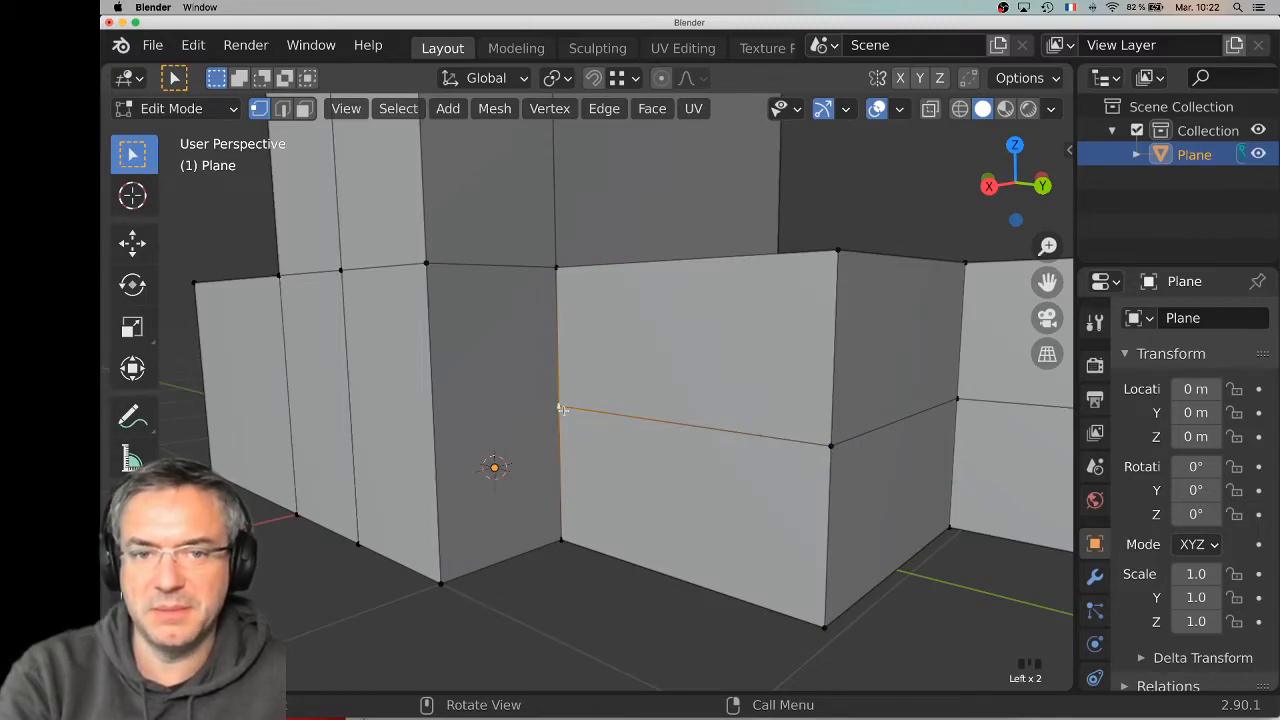
pyautogui.click(132, 242)
pyautogui.moveTo(558, 308); pyautogui.dragTo(834, 444)
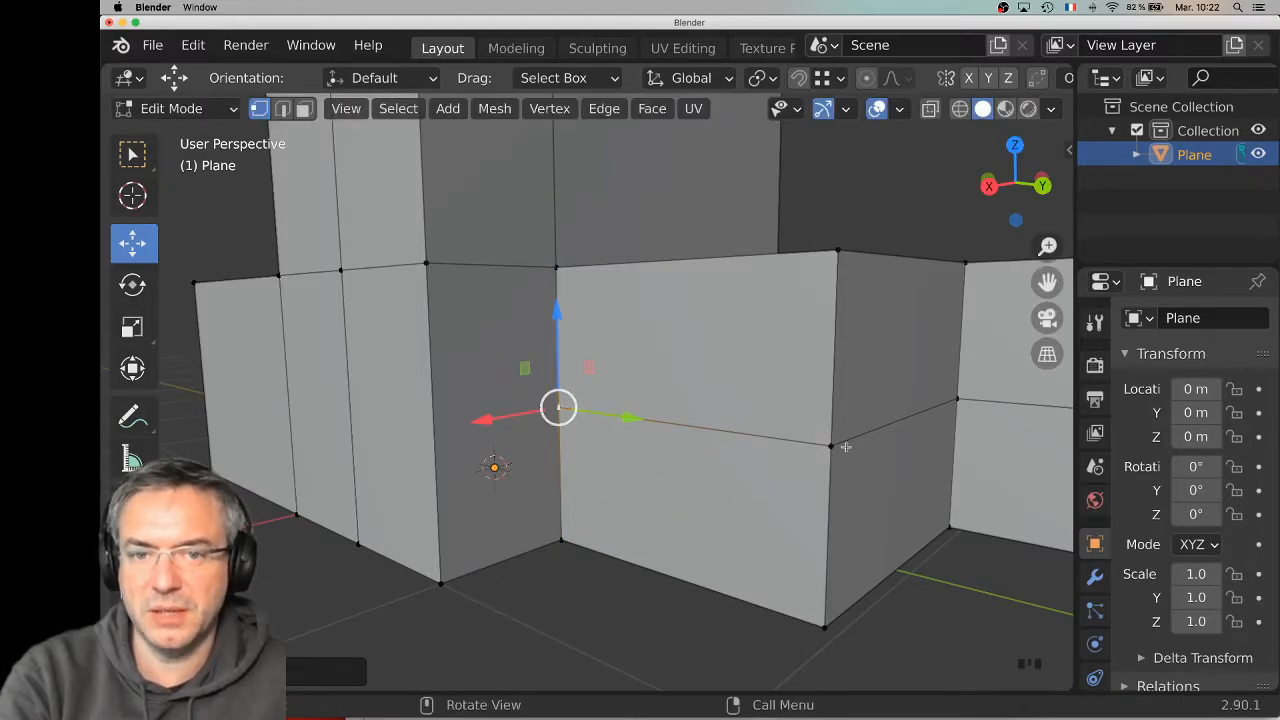
# In Right Orthographic view, select the block's three lower faces and knife-cut them horizontally with angle constraint, continuing the panels' cut line to the far edge
pyautogui.moveTo(576, 456); pyautogui.dragTo(490, 520, button='middle')
pyautogui.scroll(-1, 433, 487)
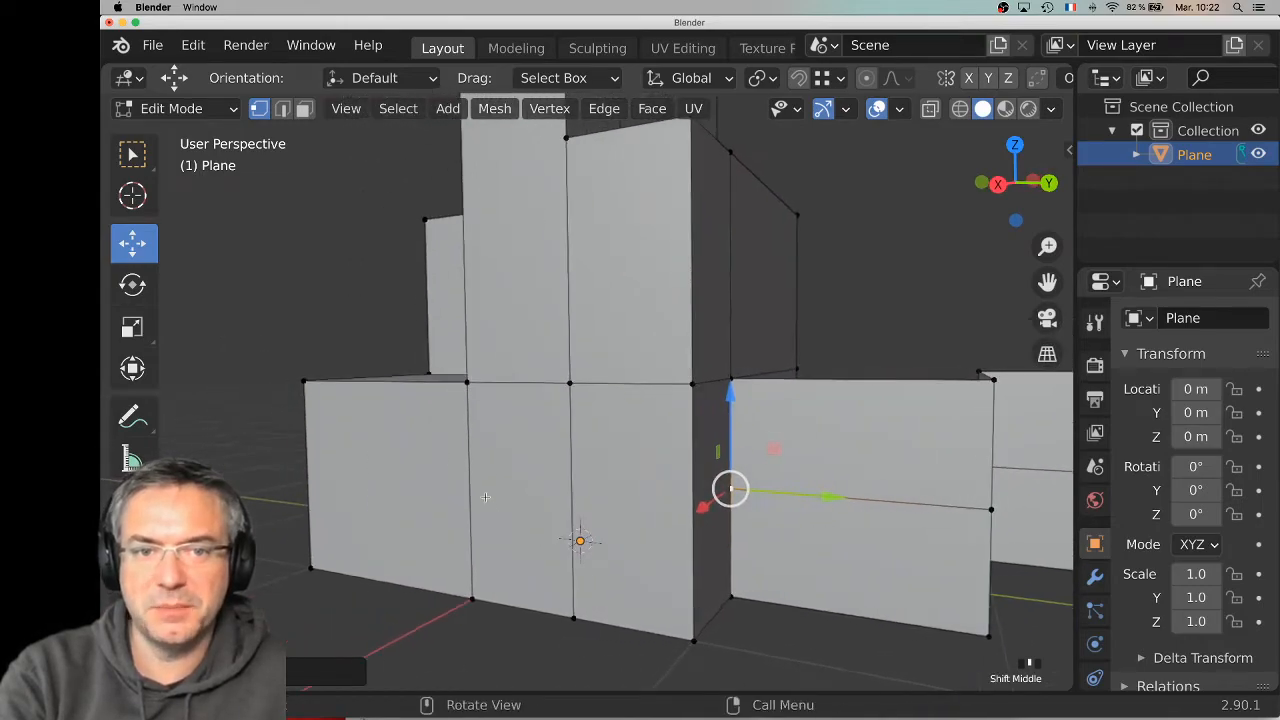
pyautogui.click(997, 184)
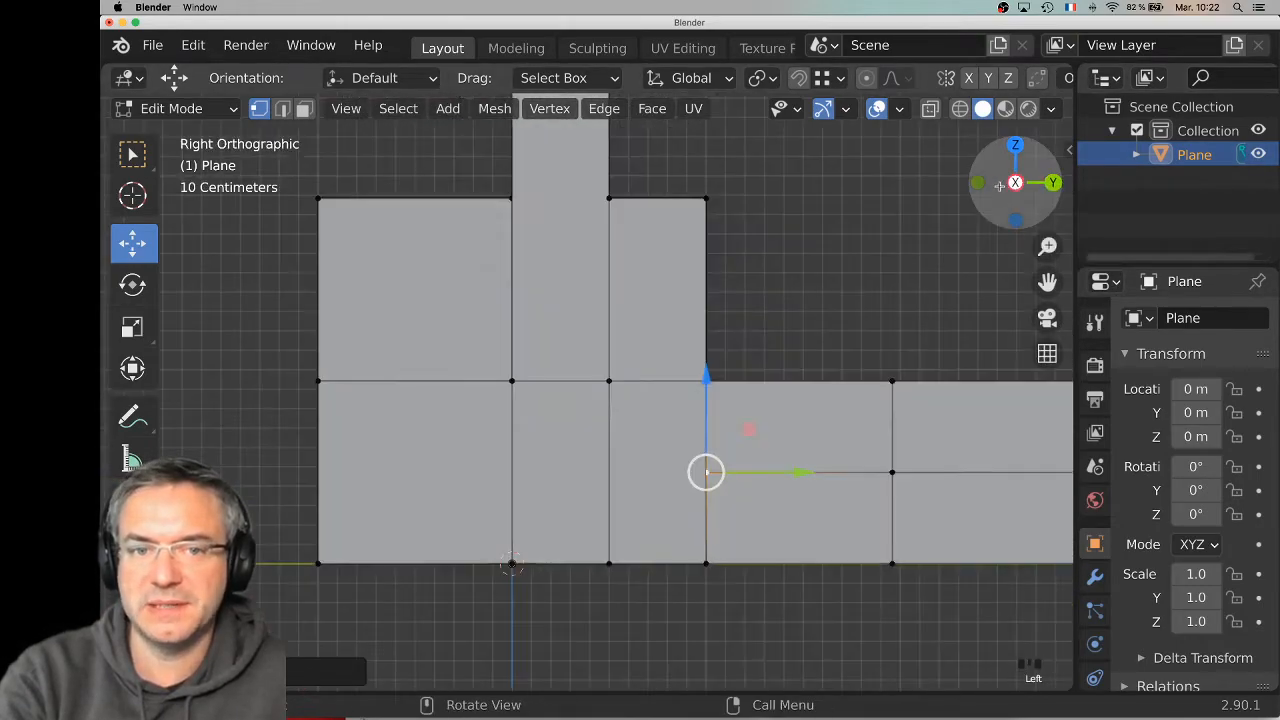
pyautogui.click(305, 109)
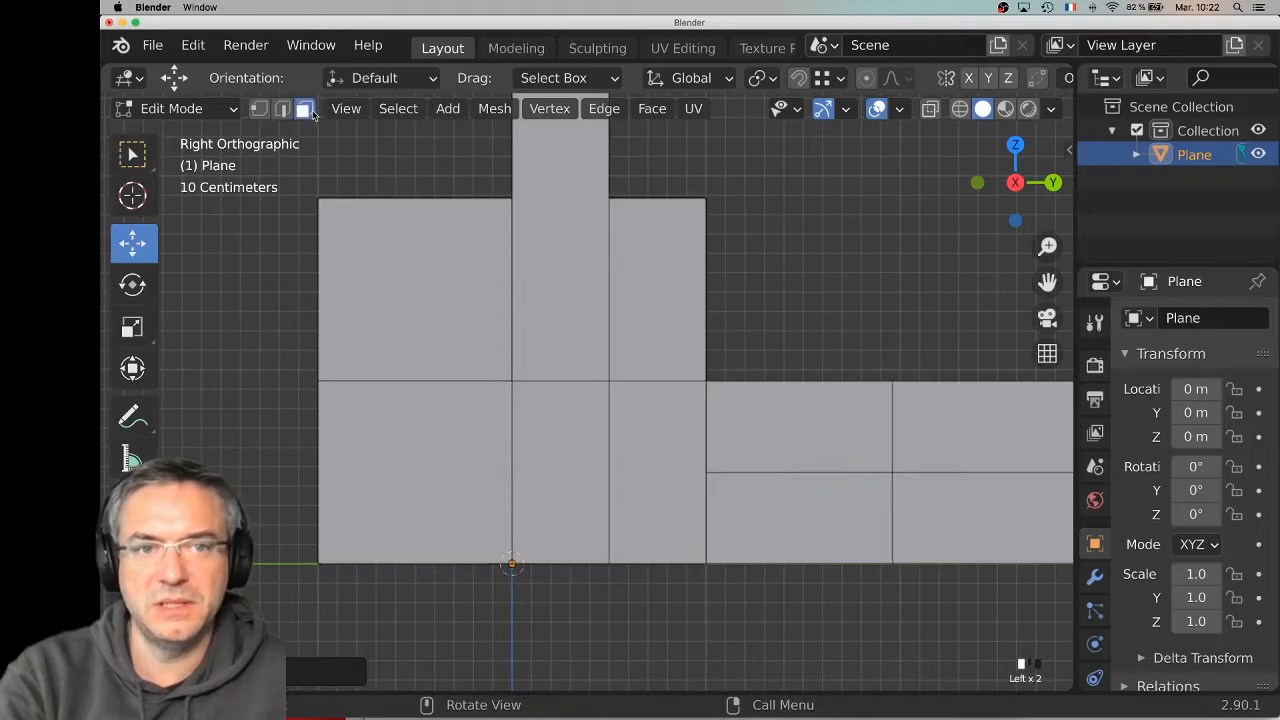
pyautogui.click(418, 467)
pyautogui.keyDown('shift'); pyautogui.click(554, 460); pyautogui.keyUp('shift')
pyautogui.keyDown('shift'); pyautogui.click(655, 470); pyautogui.keyUp('shift')
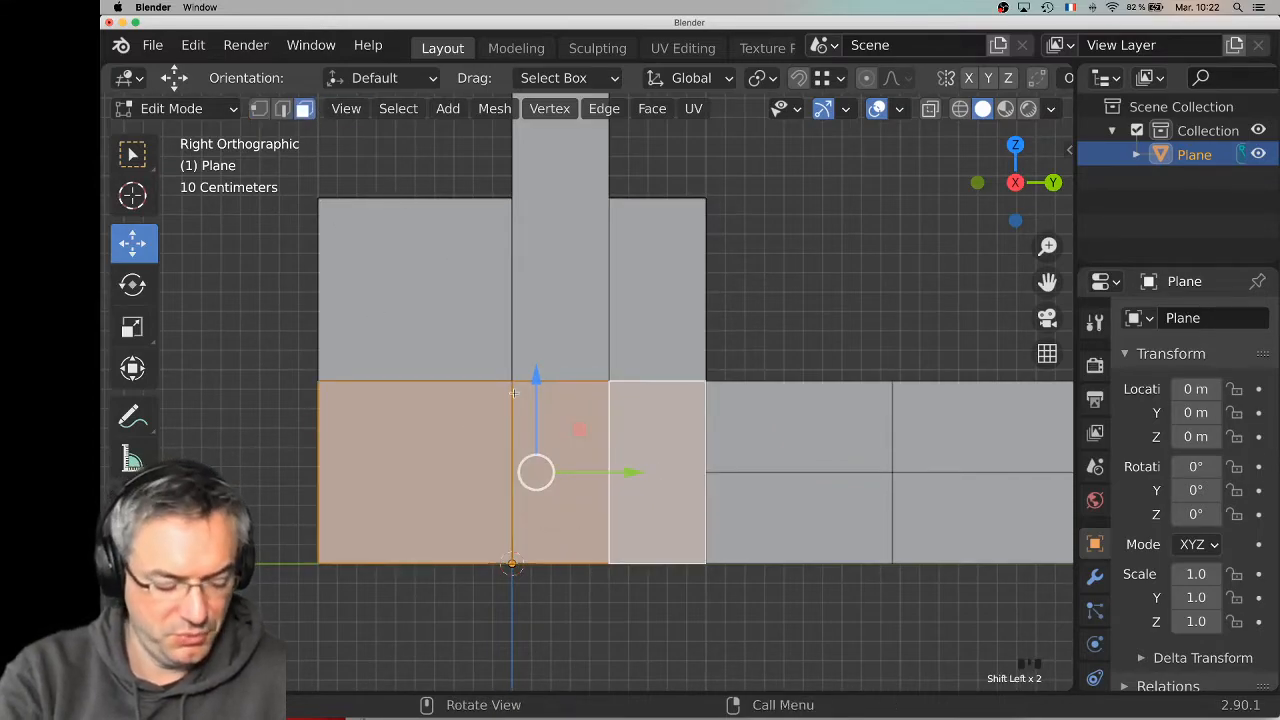
pyautogui.press('k')
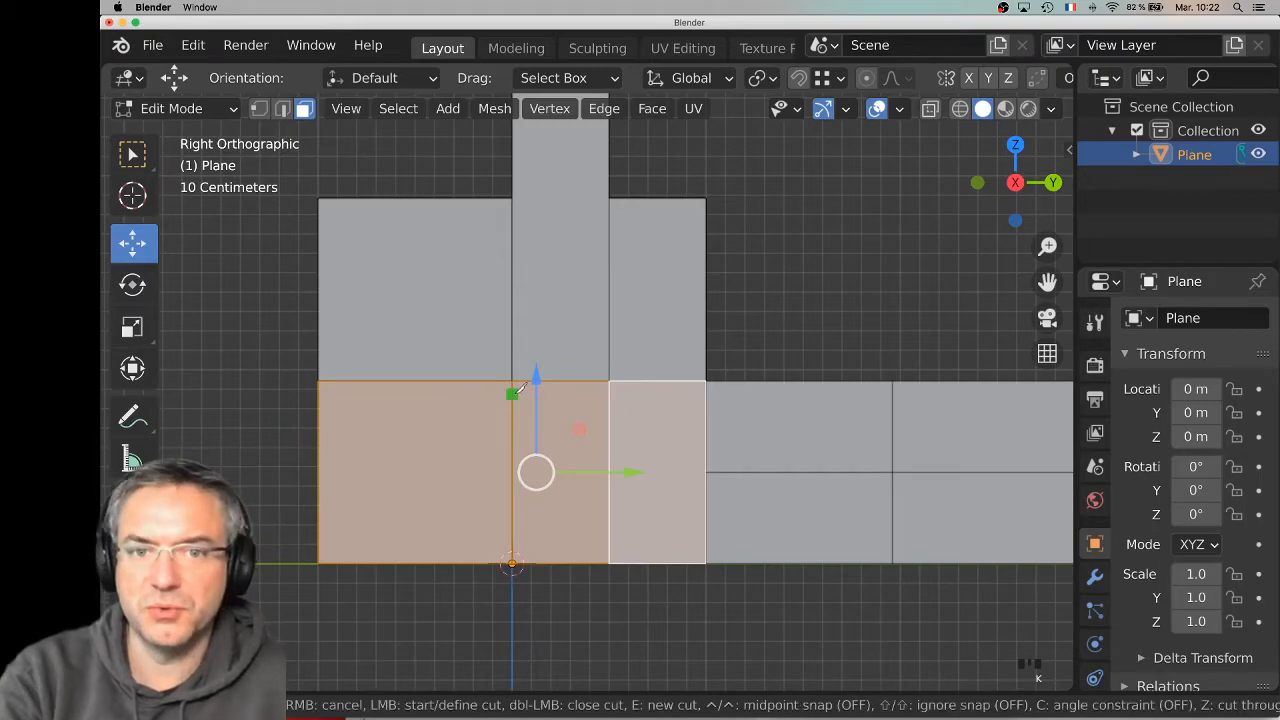
pyautogui.click(706, 471)
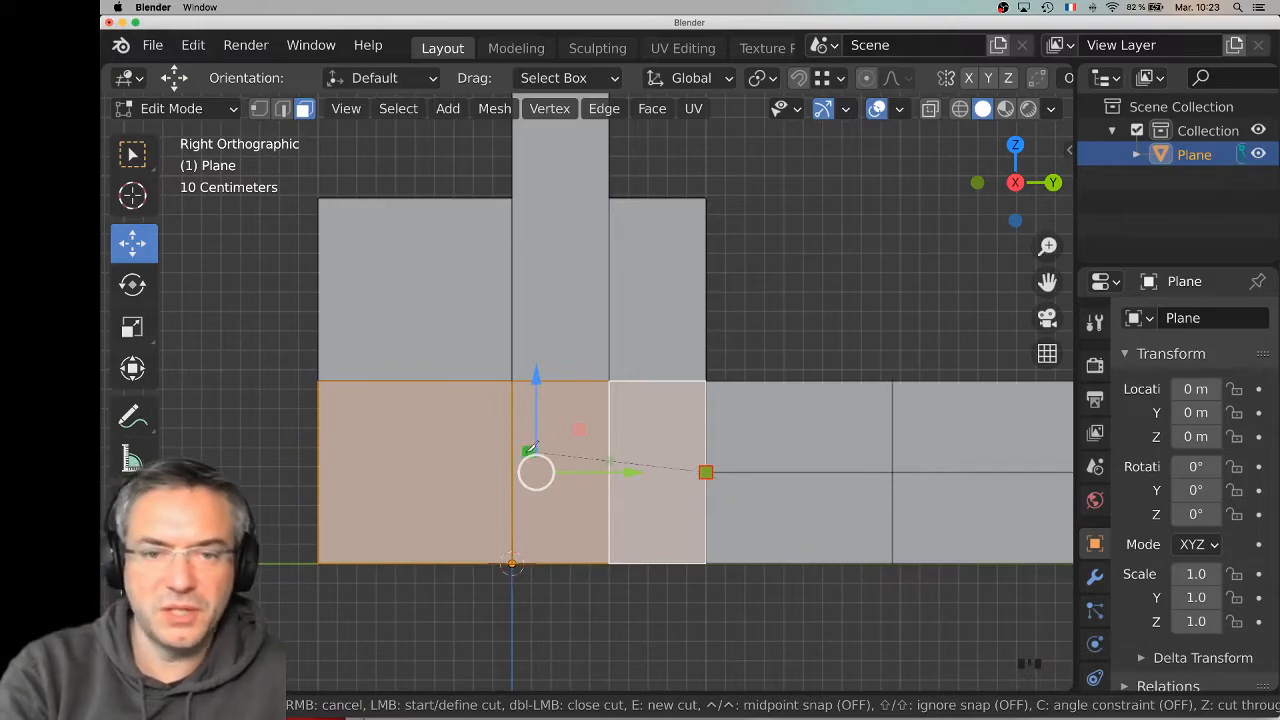
pyautogui.press('c')
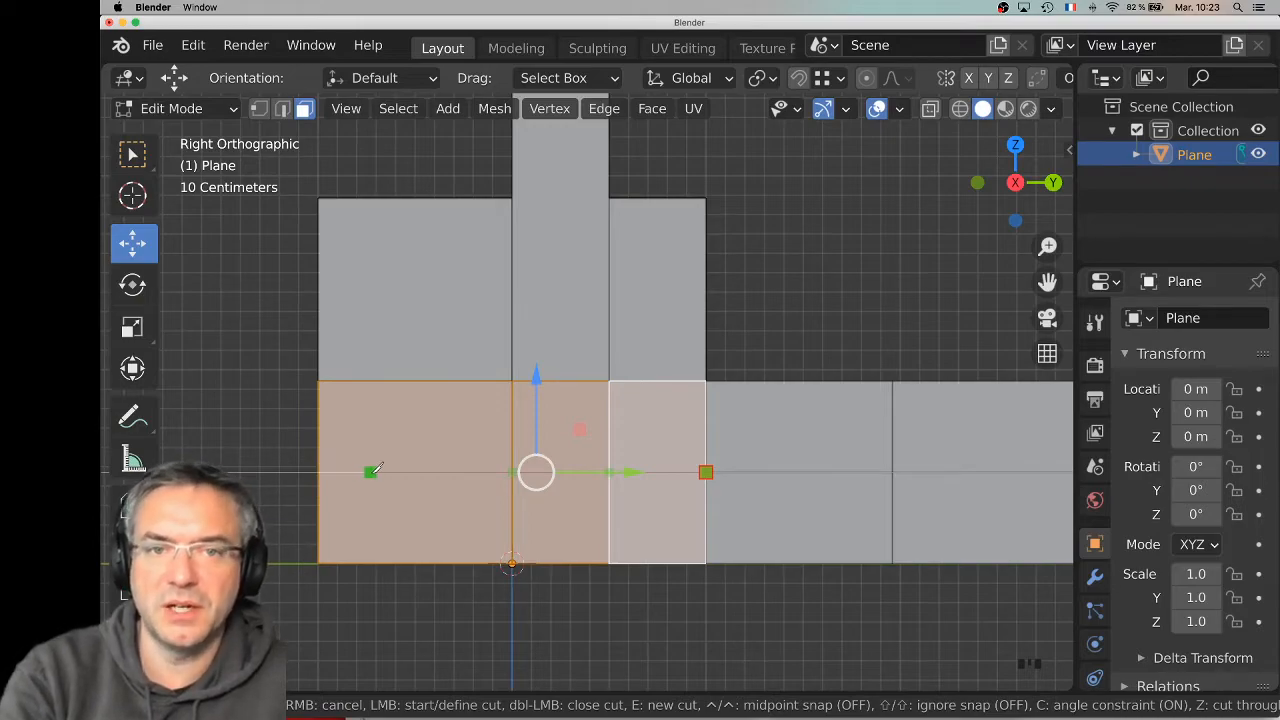
pyautogui.click(319, 471)
pyautogui.press('Return')
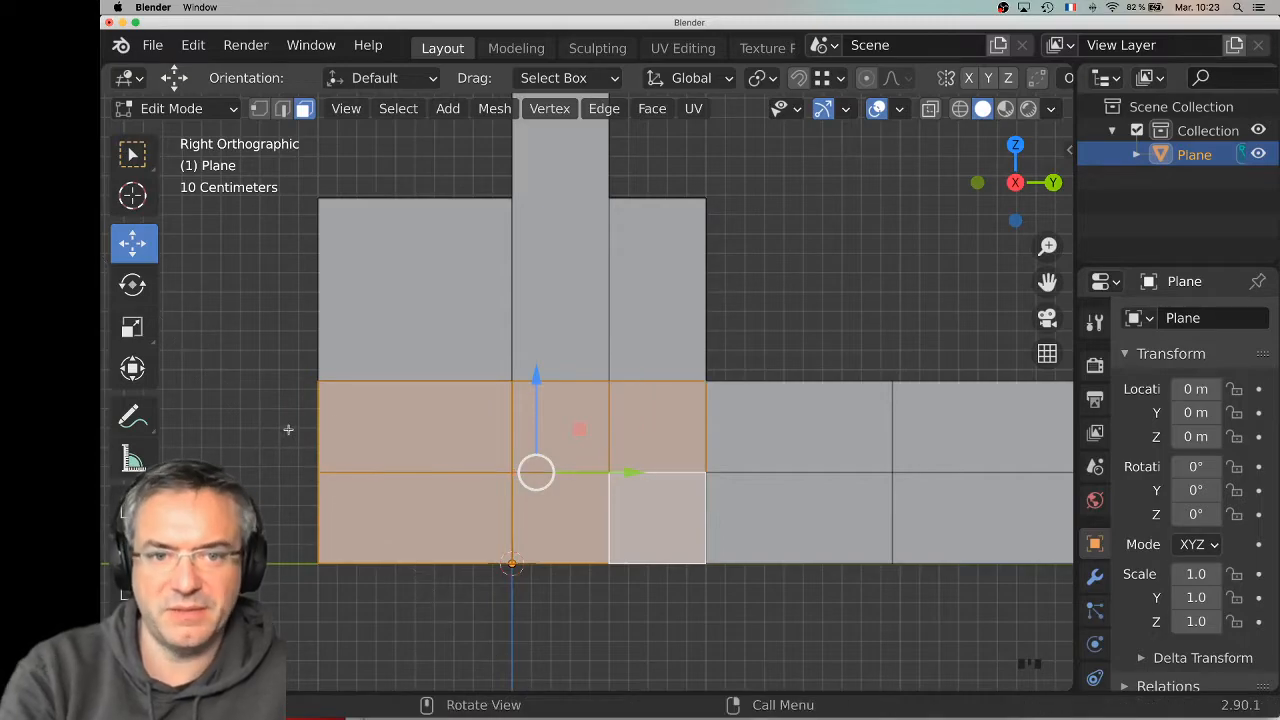
# Inspect the new horizontal cut across the block's lower faces from both sides of the model
pyautogui.moveTo(579, 495); pyautogui.dragTo(467, 502, button='middle')
pyautogui.scroll(-2, 429, 489)
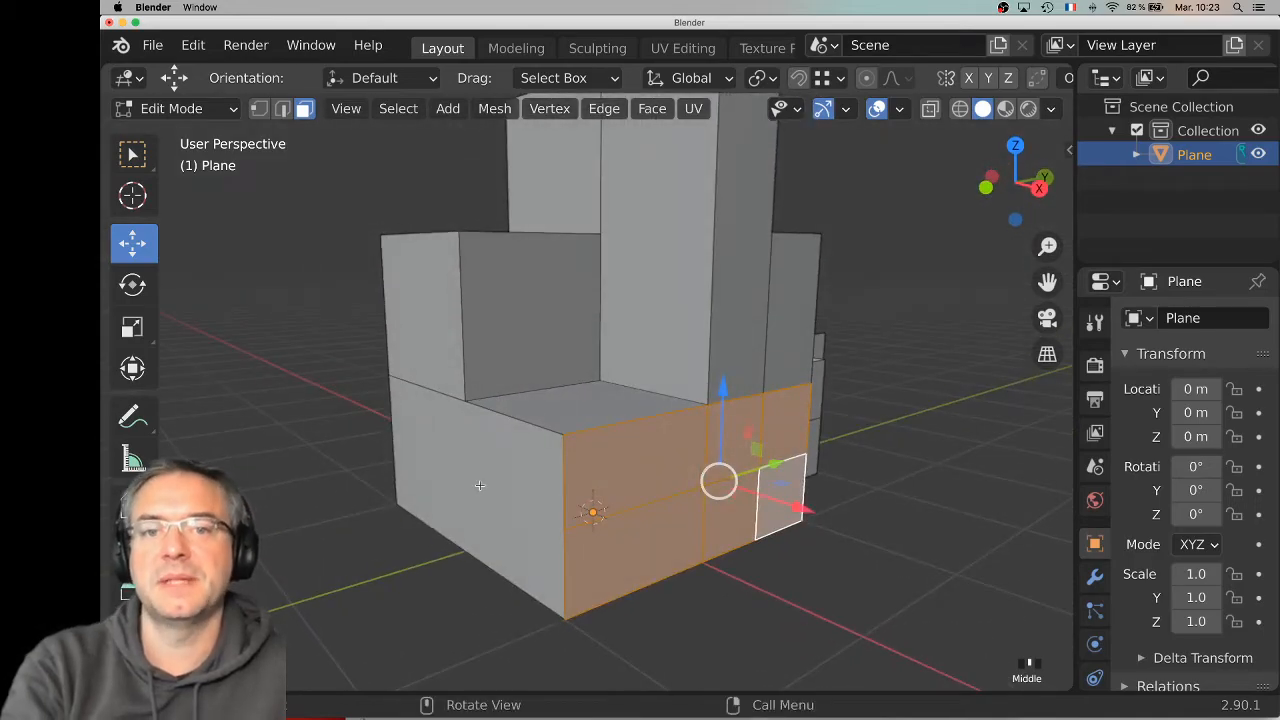
pyautogui.keyDown('shift'); pyautogui.moveTo(698, 425); pyautogui.dragTo(618, 492, button='middle'); pyautogui.keyUp('shift')
pyautogui.scroll(-1, 714, 424)
pyautogui.keyDown('shift'); pyautogui.moveTo(555, 448); pyautogui.dragTo(654, 491, button='middle'); pyautogui.keyUp('shift')
pyautogui.keyDown('shift'); pyautogui.moveTo(654, 491); pyautogui.dragTo(617, 459, button='middle'); pyautogui.keyUp('shift')
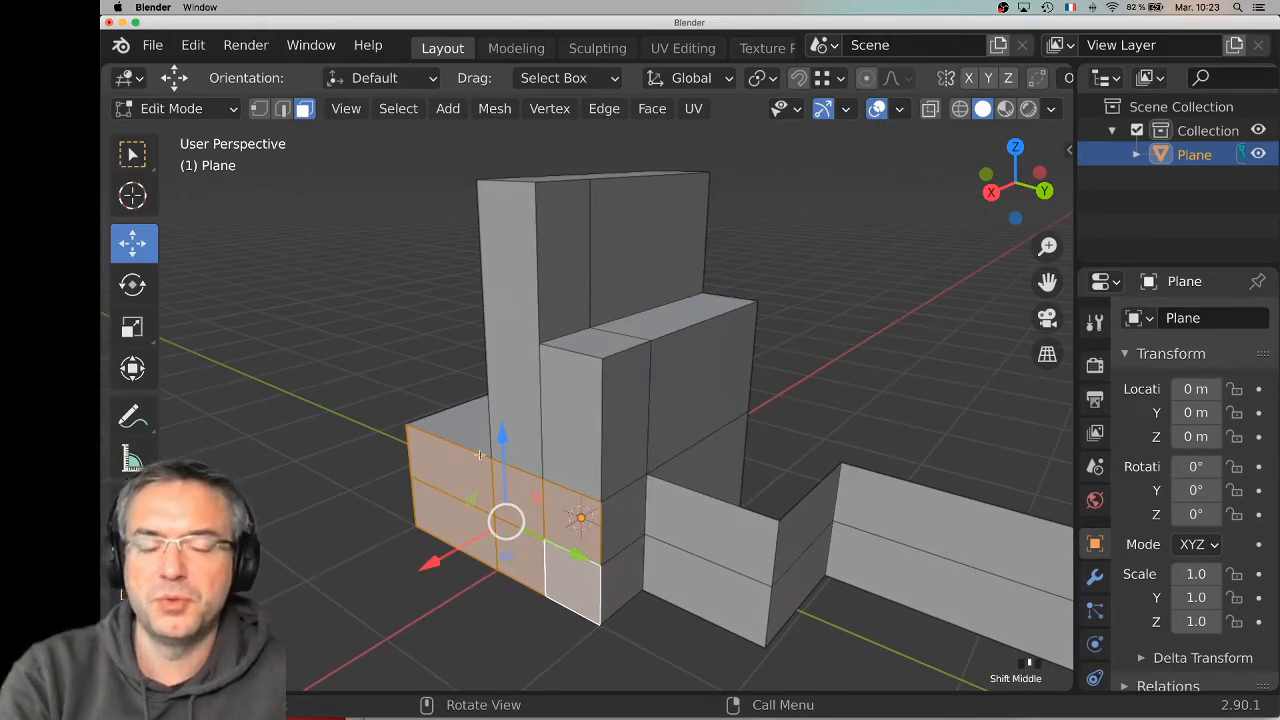